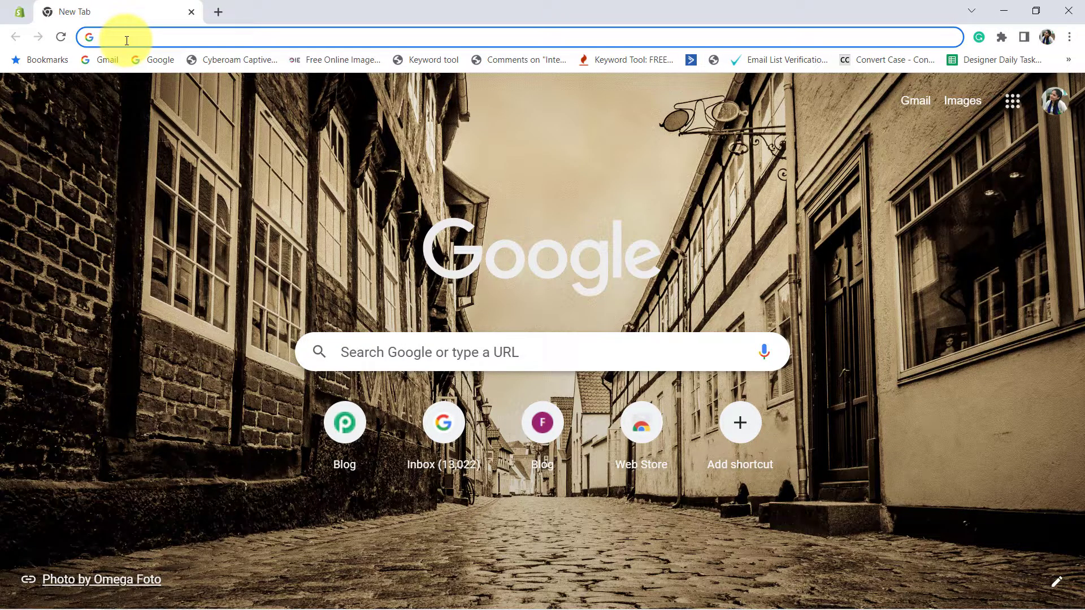
Load pabbly.com/connect/ in Chrome and sign in to reach the Pabbly All Apps page
{"action": "type", "text": "p"}
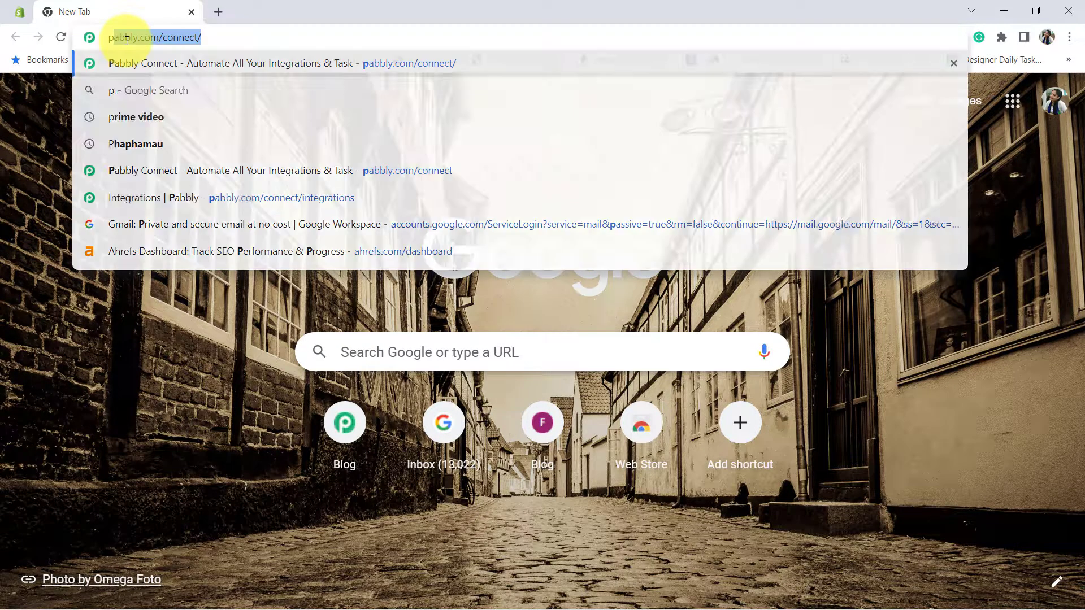
{"action": "type", "text": "abbly."}
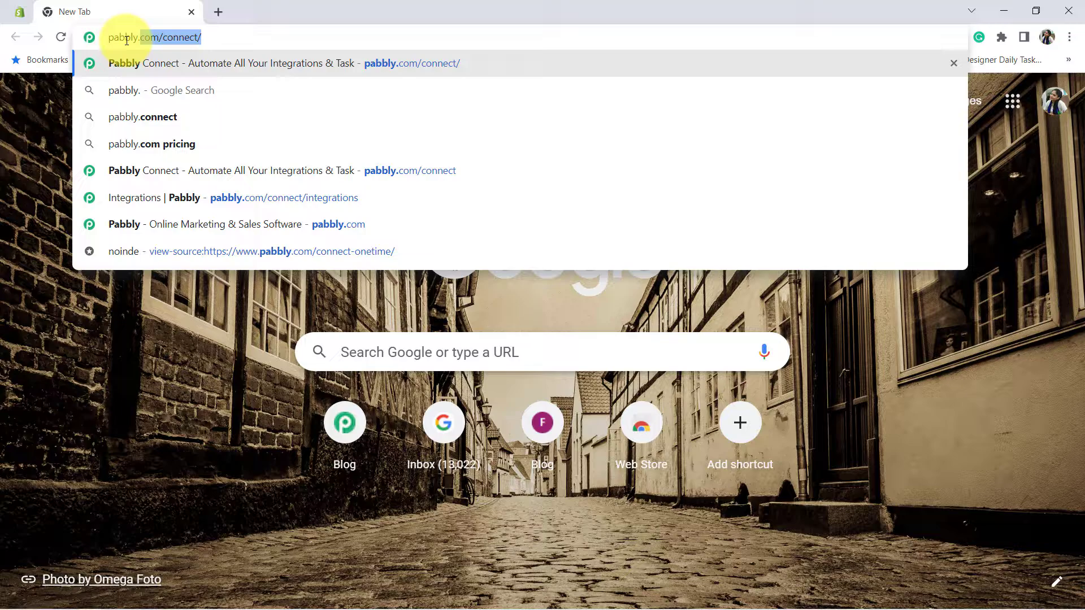
{"action": "type", "text": "com/connect/"}
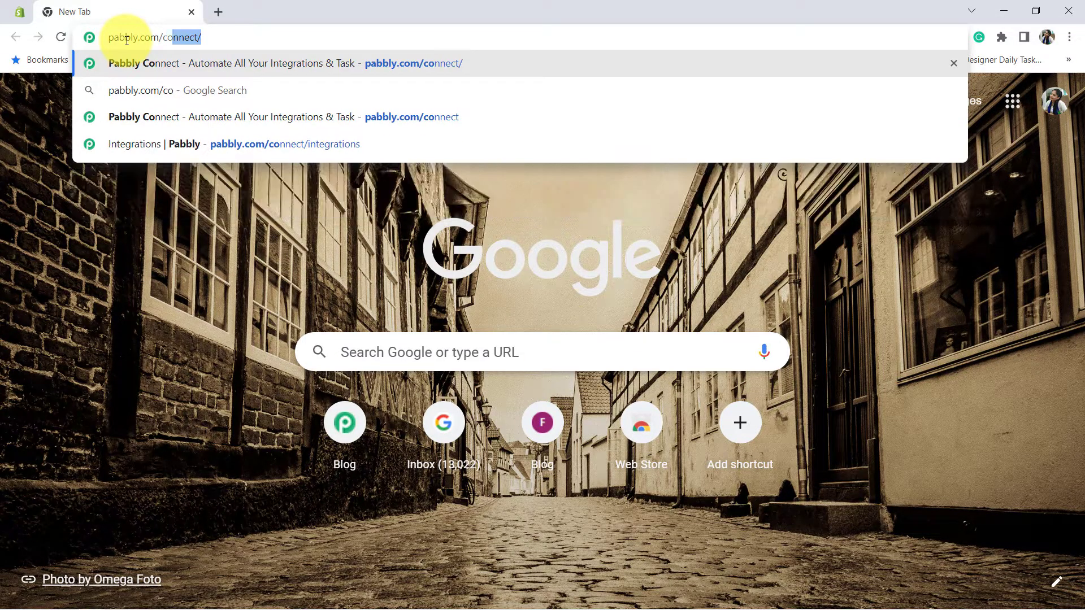
{"action": "key", "text": "Return"}
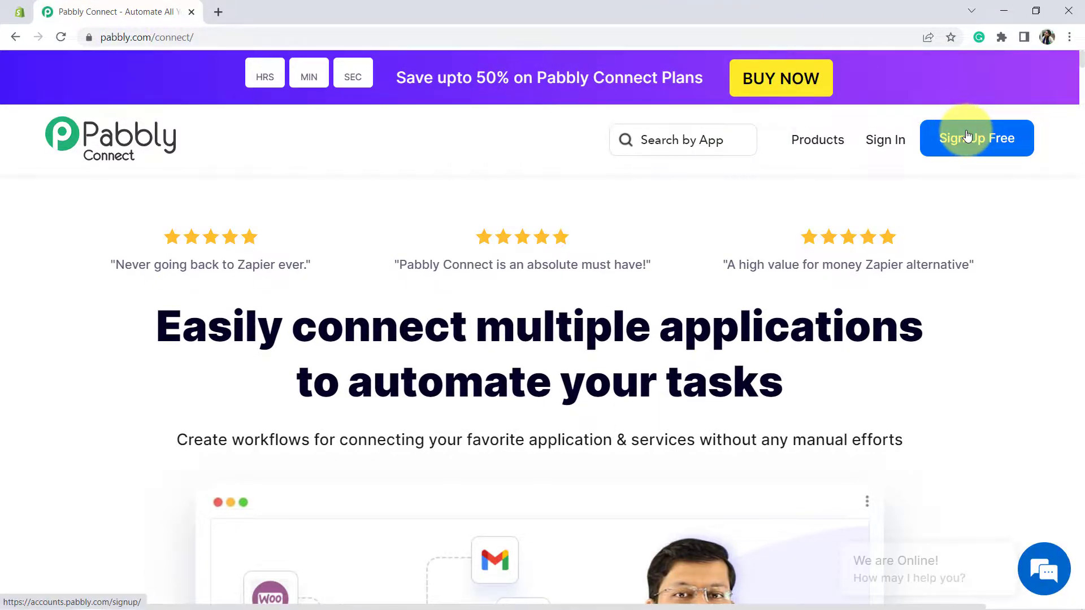
{"action": "left_click", "coordinate": [880, 144]}
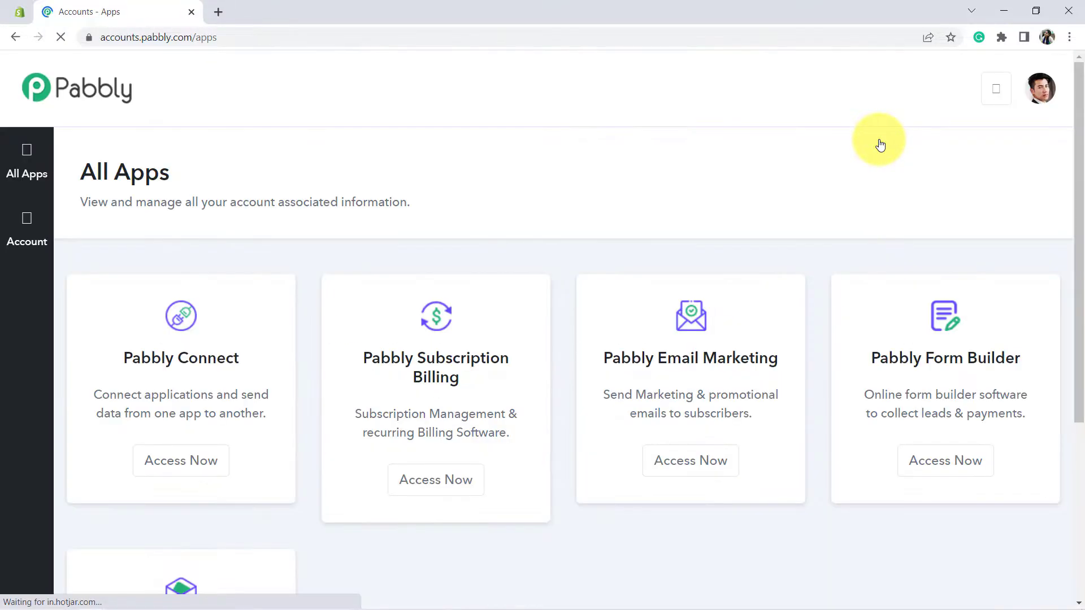
Launch Pabbly Connect and create a workflow named 'Order Cancellation Notification to Customers'
{"action": "left_click", "coordinate": [175, 459]}
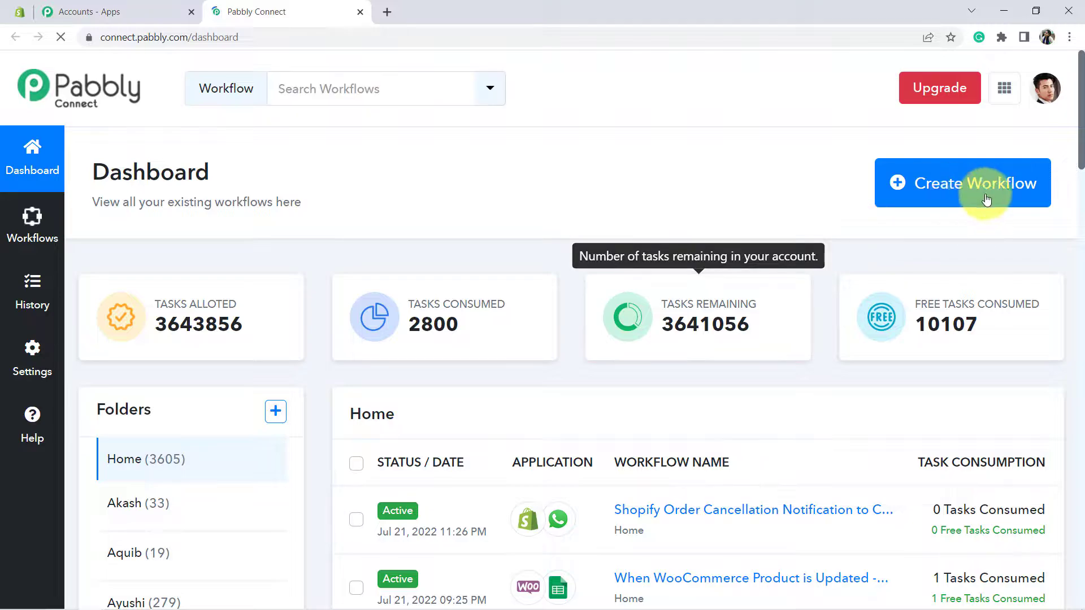
{"action": "left_click", "coordinate": [966, 188]}
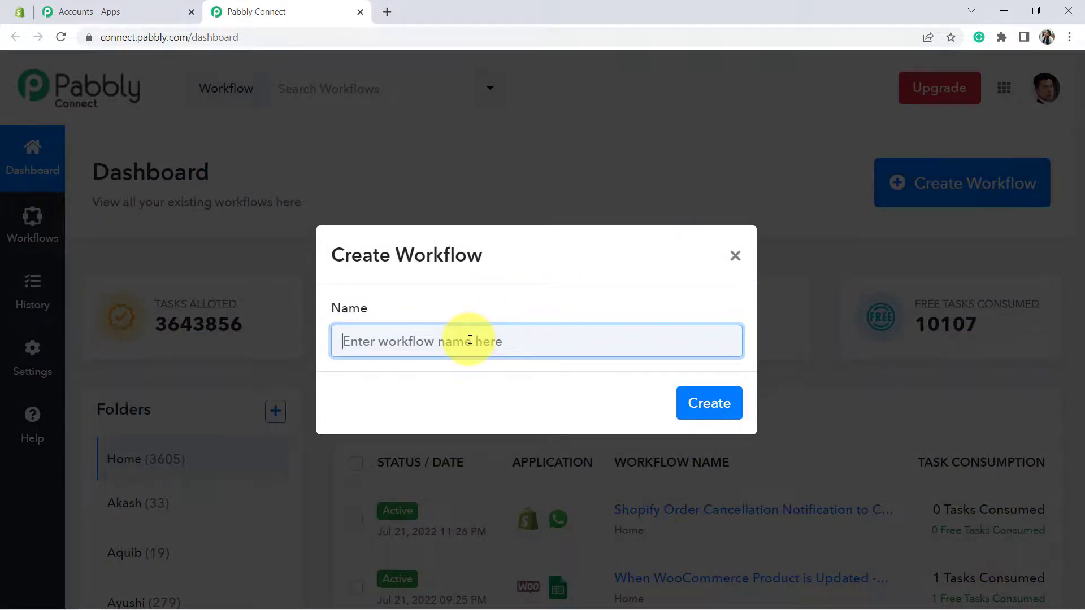
{"action": "type", "text": "Order "}
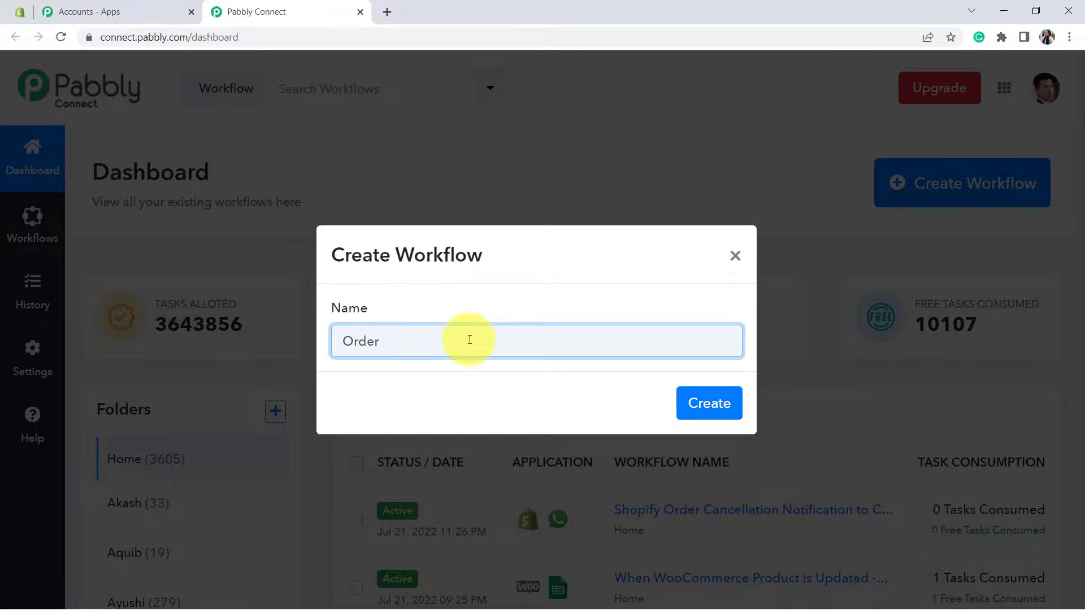
{"action": "type", "text": "Cancell"}
{"action": "key", "text": "BackSpace"}
{"action": "type", "text": "n Notification to Customerd"}
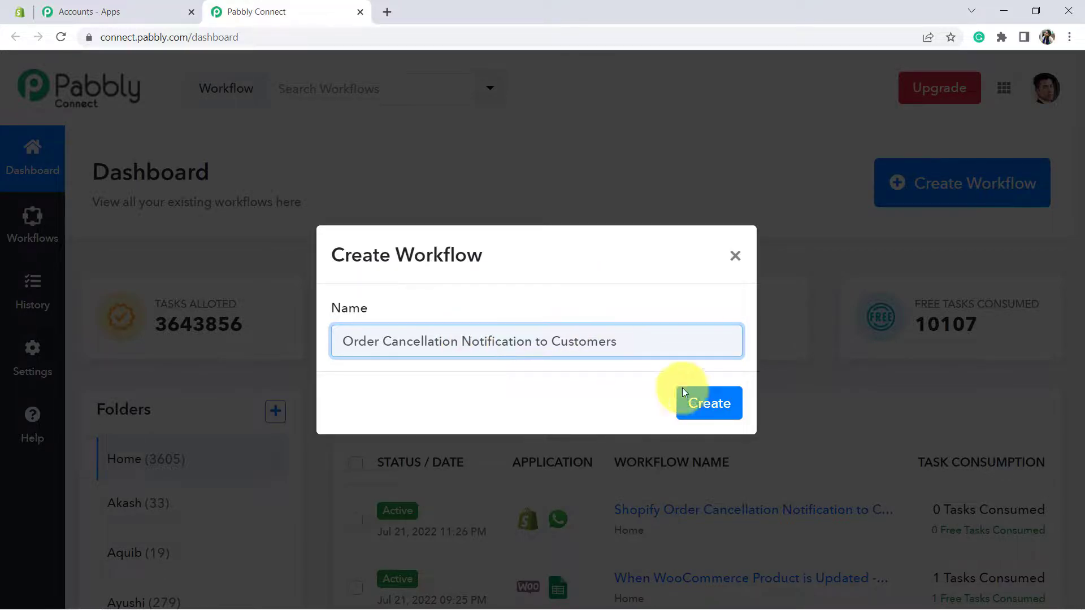
{"action": "left_click", "coordinate": [707, 404]}
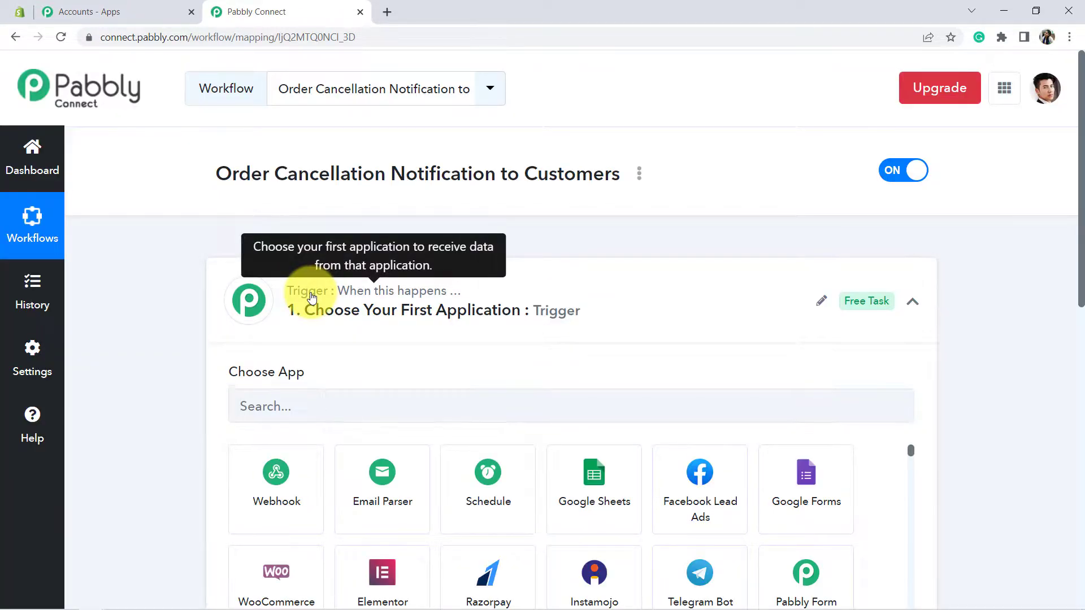
Search for and choose Shopify as the workflow's trigger app
{"action": "left_click", "coordinate": [311, 297]}
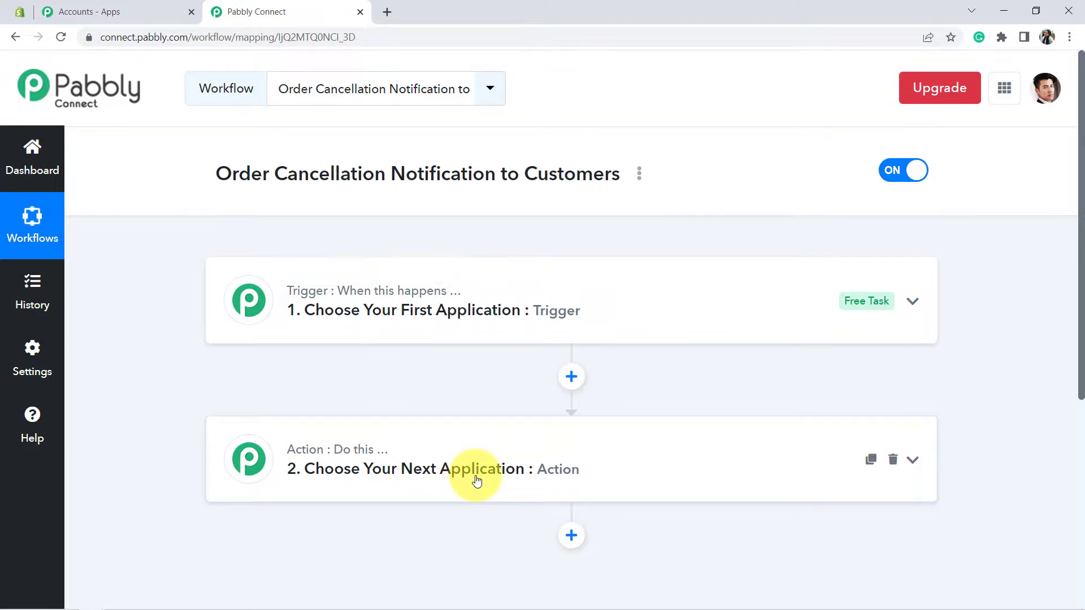
{"action": "left_click", "coordinate": [448, 322]}
{"action": "left_click", "coordinate": [263, 411]}
{"action": "type", "text": "s"}
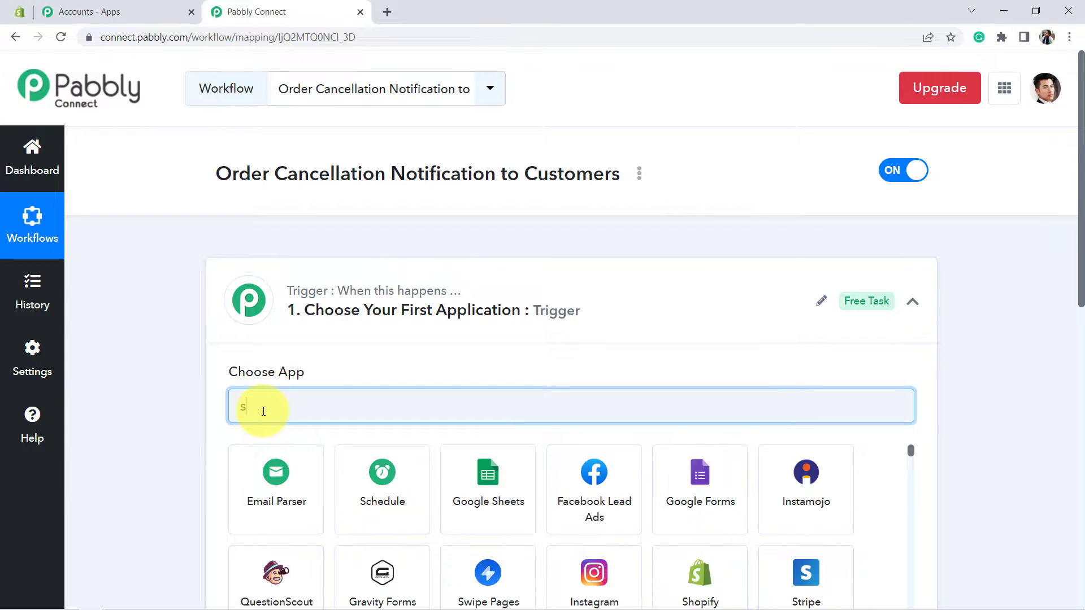
{"action": "type", "text": "hopify"}
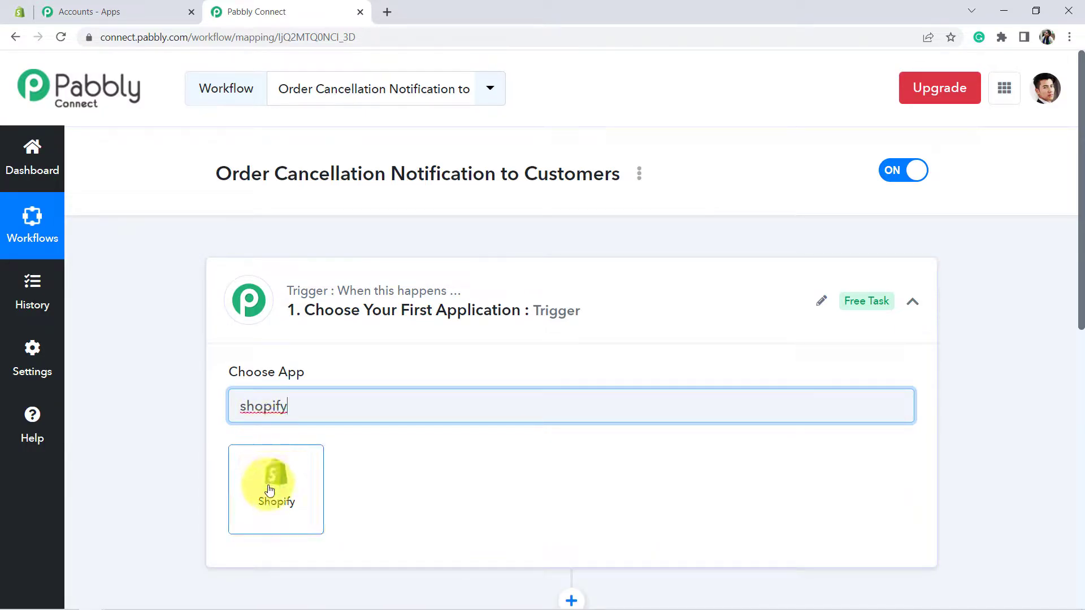
{"action": "left_click", "coordinate": [281, 494]}
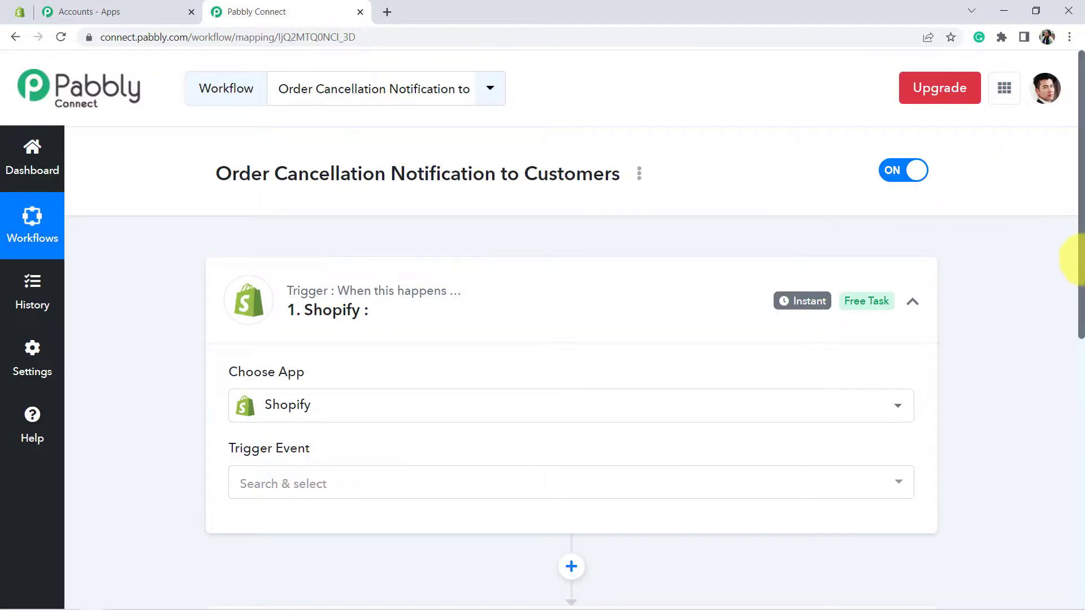
{"action": "left_click_drag", "start_coordinate": [1075, 261], "coordinate": [1073, 434]}
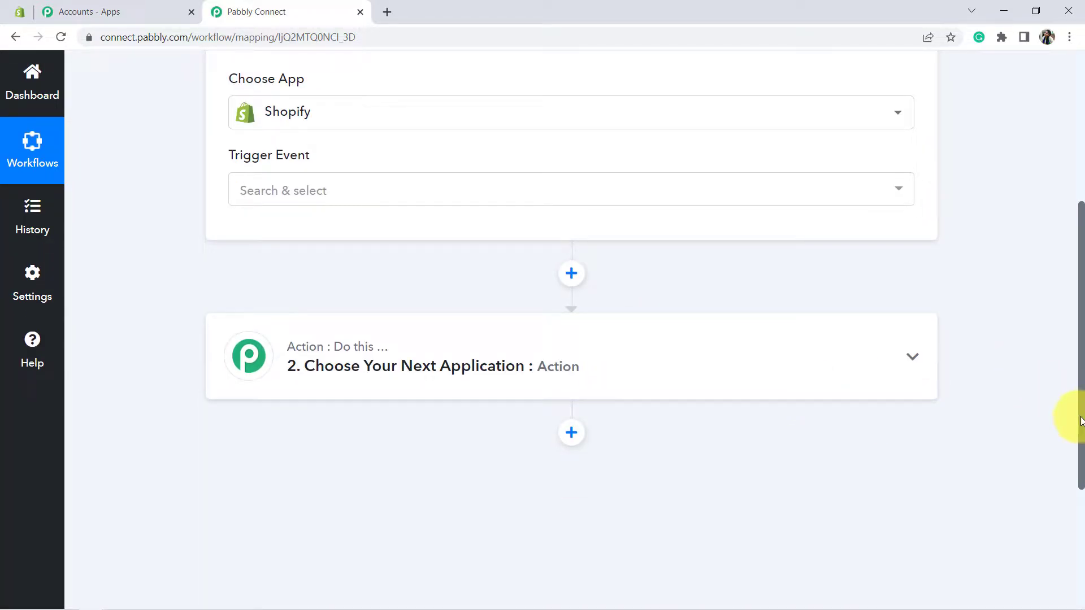
{"action": "left_click_drag", "start_coordinate": [1073, 411], "coordinate": [1073, 251]}
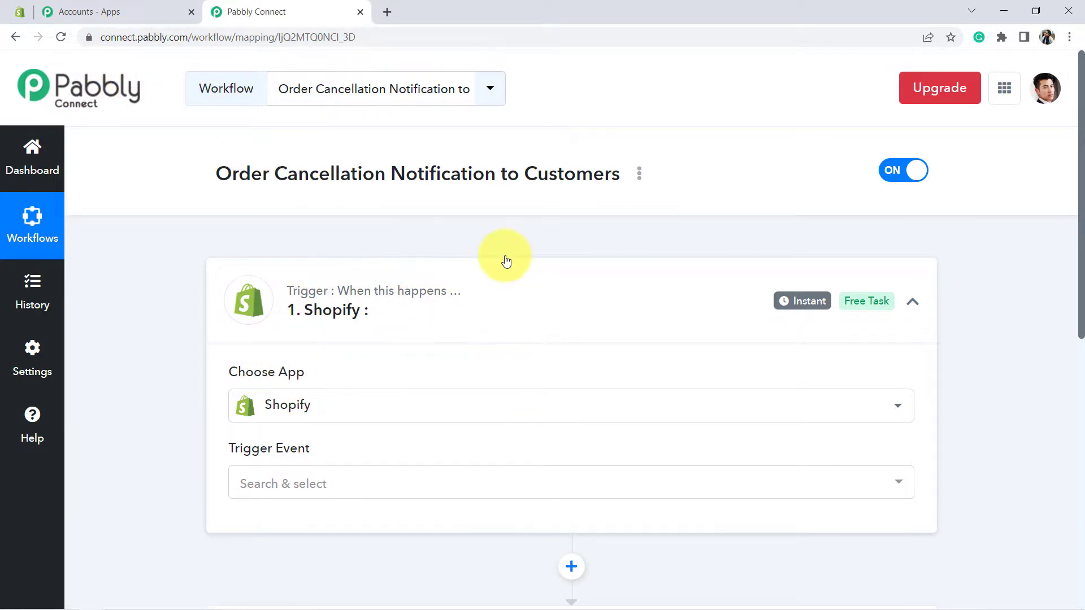
Set the trigger event to Order Cancelled and copy the generated webhook URL
{"action": "left_click", "coordinate": [260, 487]}
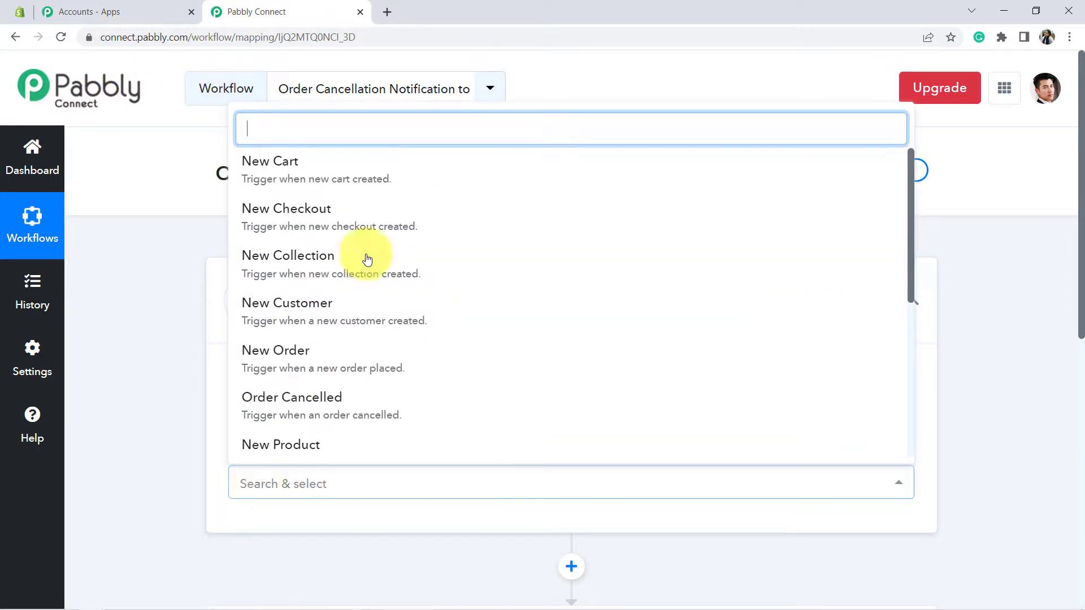
{"action": "type", "text": "ord"}
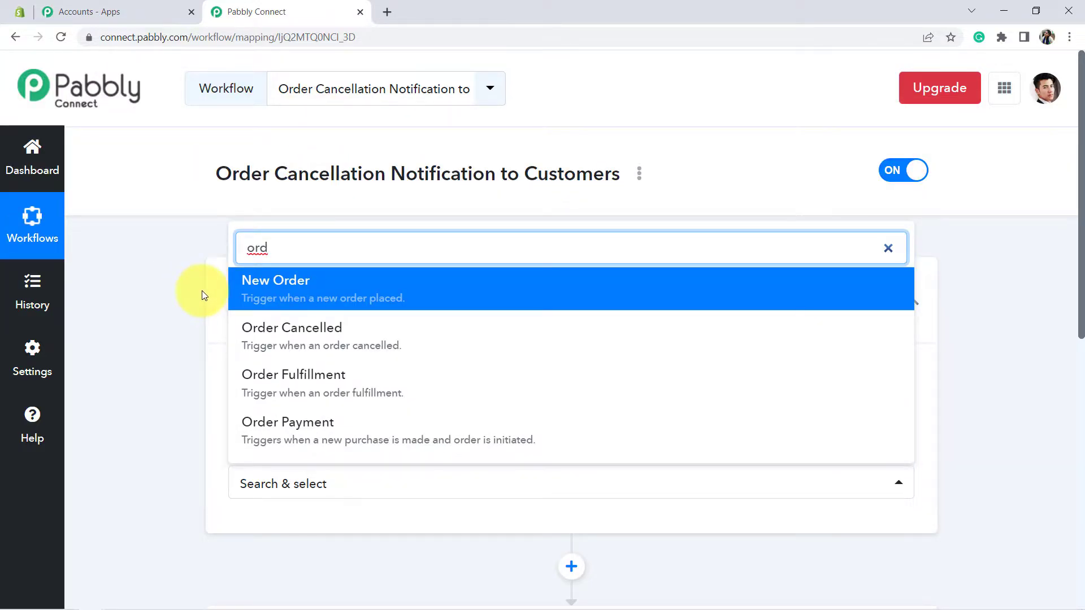
{"action": "left_click", "coordinate": [257, 330]}
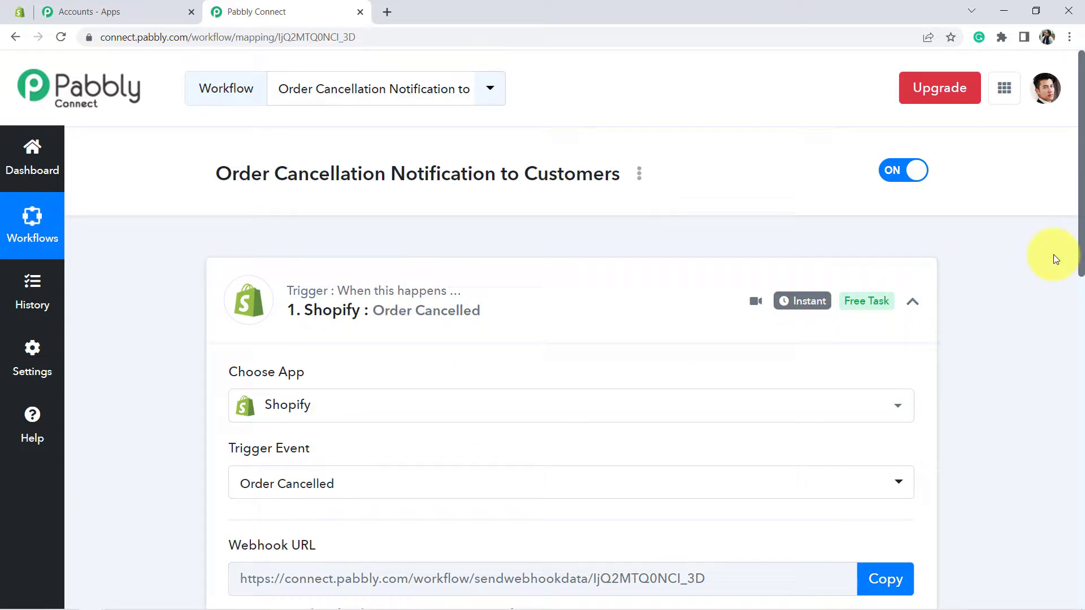
{"action": "left_click_drag", "start_coordinate": [1082, 242], "coordinate": [1051, 354]}
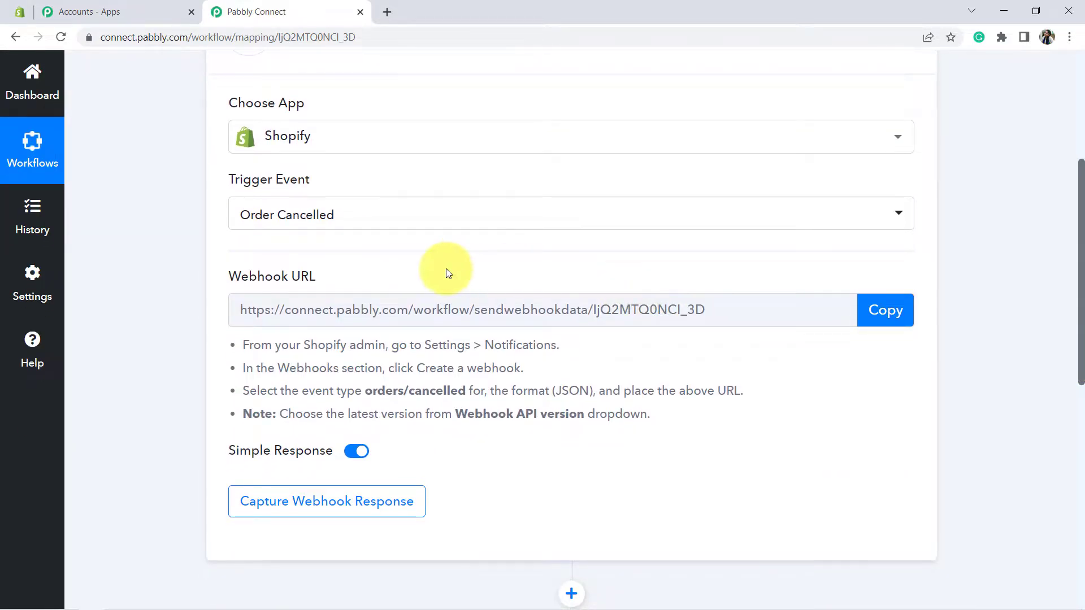
{"action": "mouse_move", "coordinate": [270, 276]}
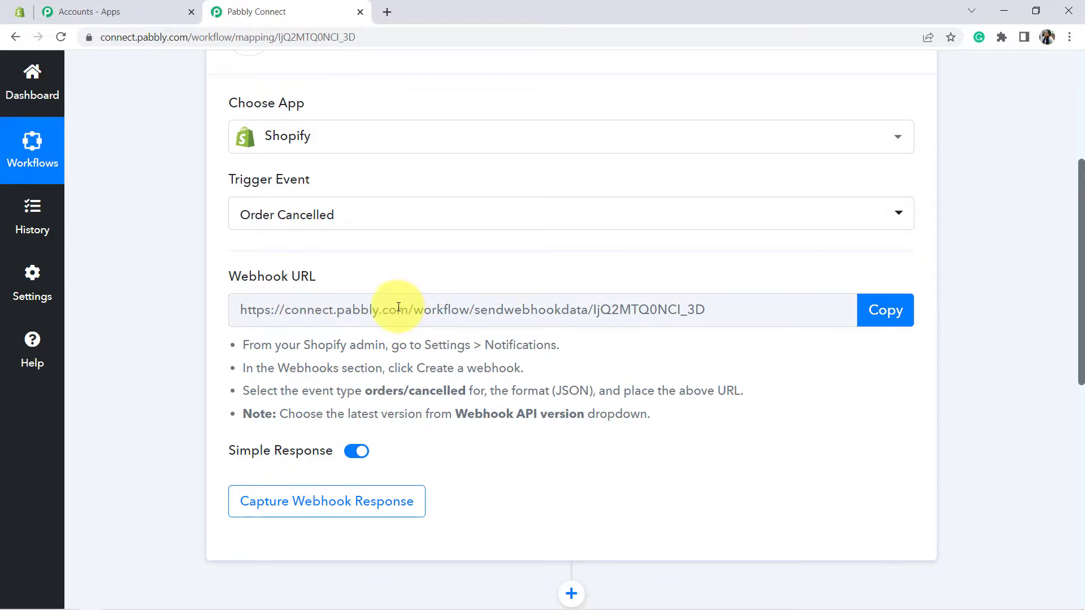
{"action": "left_click_drag", "start_coordinate": [277, 348], "coordinate": [498, 408]}
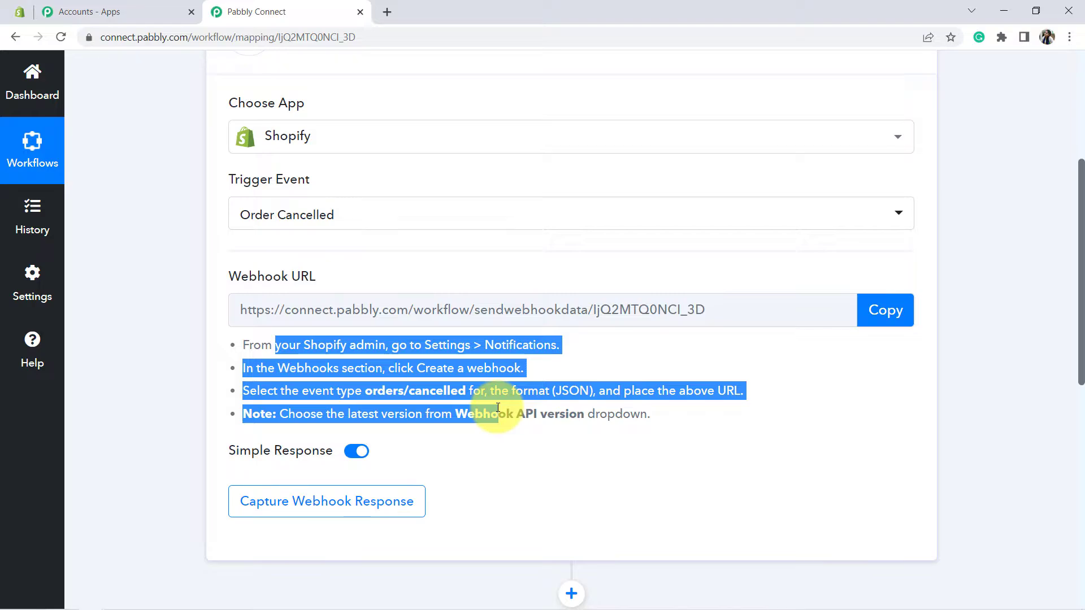
{"action": "left_click", "coordinate": [886, 311]}
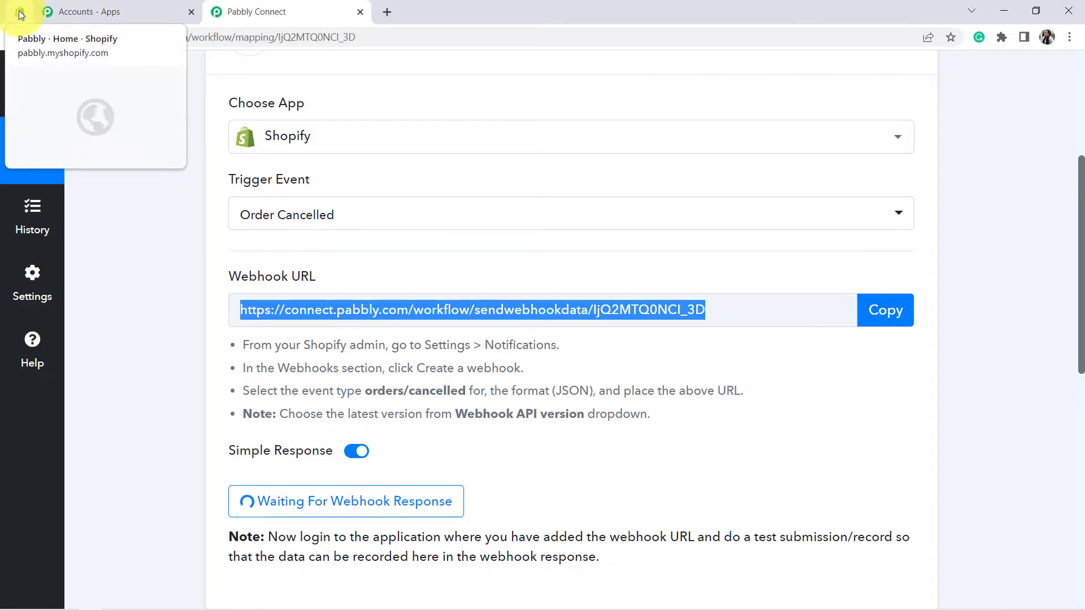
Go to the Notifications page in the Shopify store settings
{"action": "left_click", "coordinate": [19, 10]}
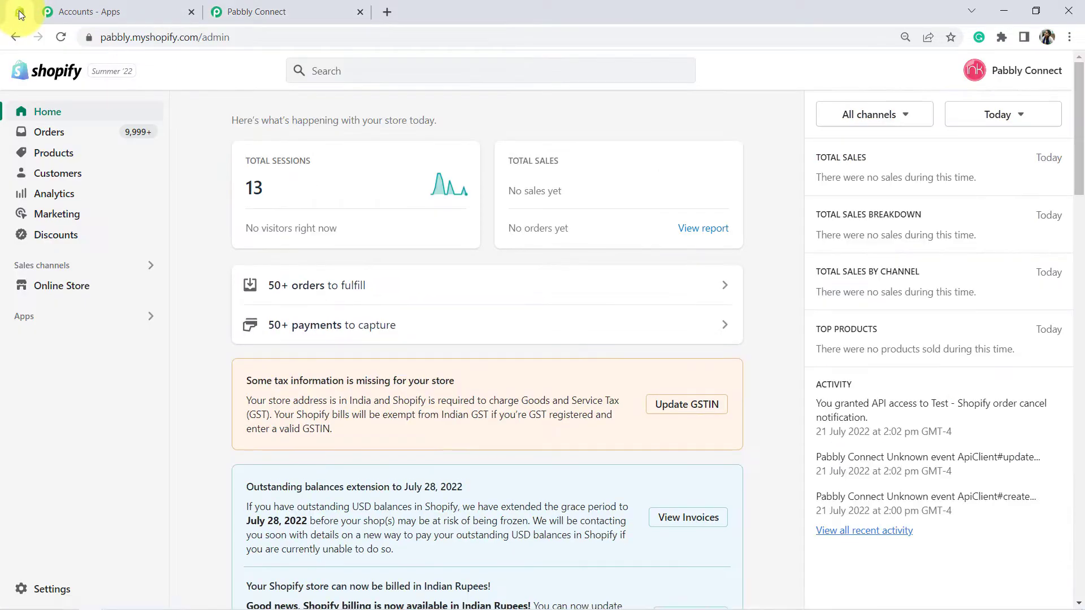
{"action": "left_click", "coordinate": [34, 590]}
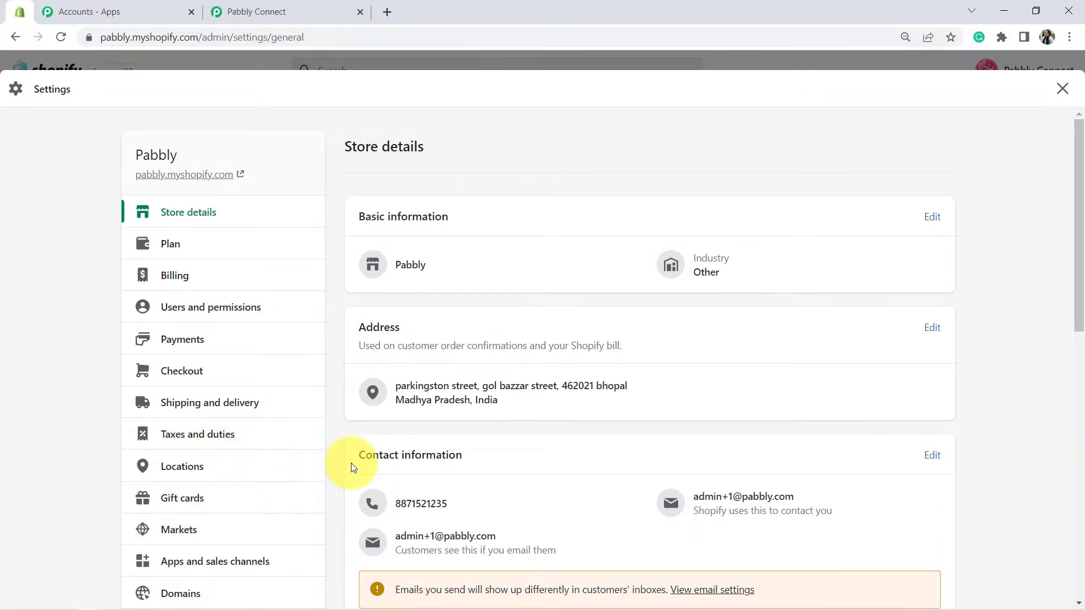
{"action": "left_click_drag", "start_coordinate": [1077, 236], "coordinate": [1076, 334]}
{"action": "left_click", "coordinate": [198, 434]}
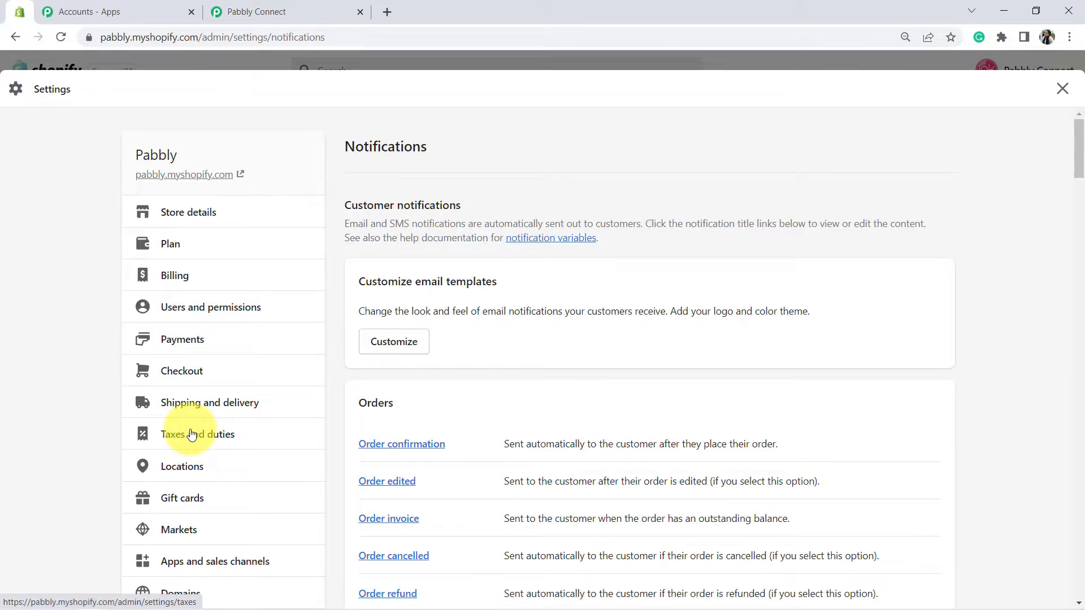
{"action": "left_click_drag", "start_coordinate": [1077, 134], "coordinate": [1075, 471]}
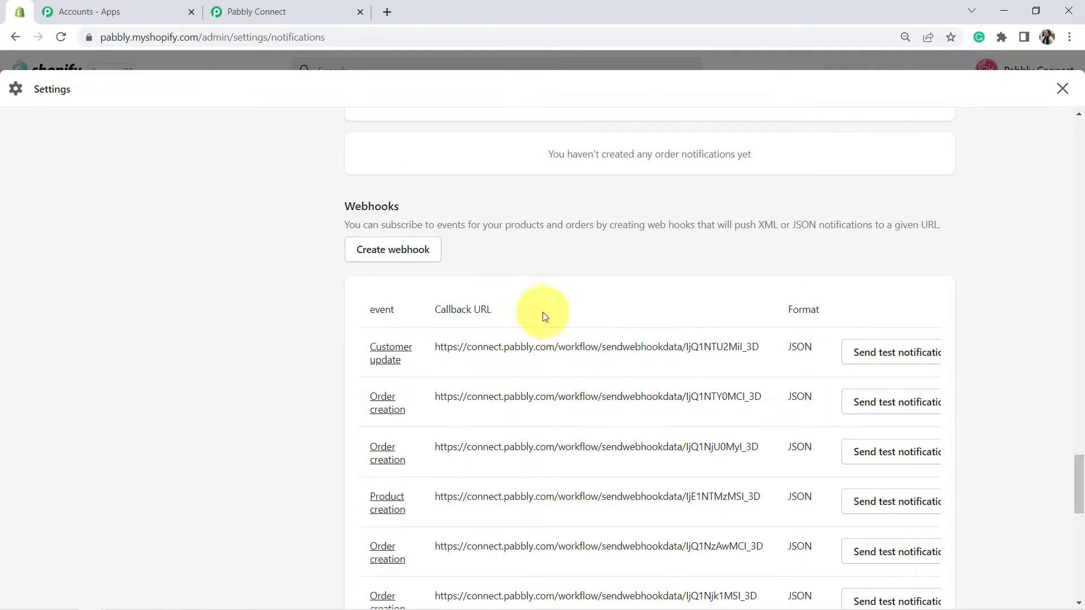
Add an Order cancellation webhook with the Pabbly URL on API version 2022-07 (Latest)
{"action": "left_click", "coordinate": [396, 253]}
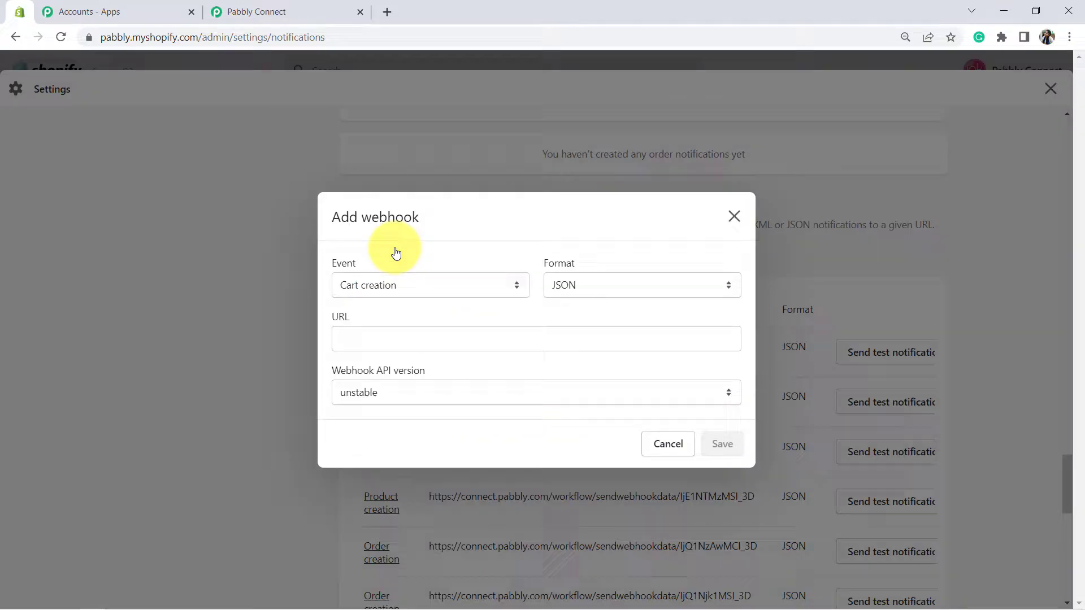
{"action": "left_click", "coordinate": [371, 286]}
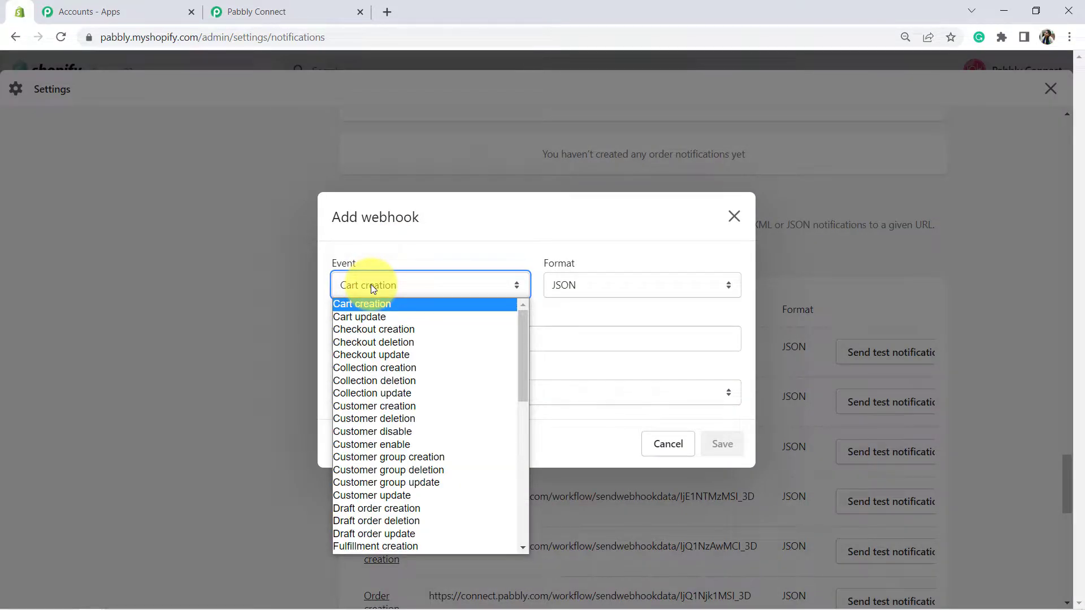
{"action": "key", "text": "o"}
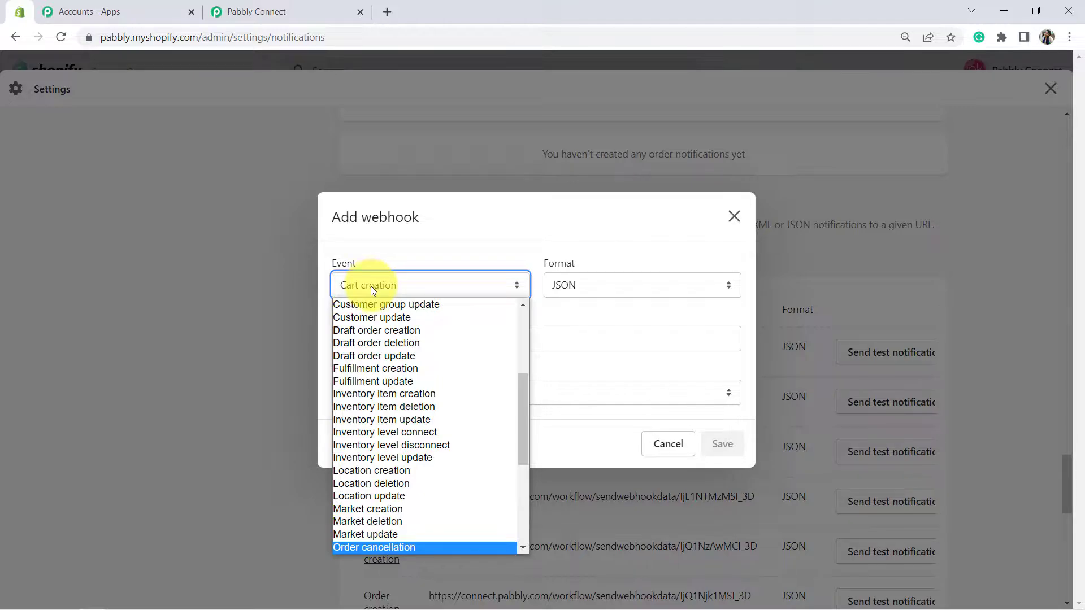
{"action": "left_click", "coordinate": [361, 547]}
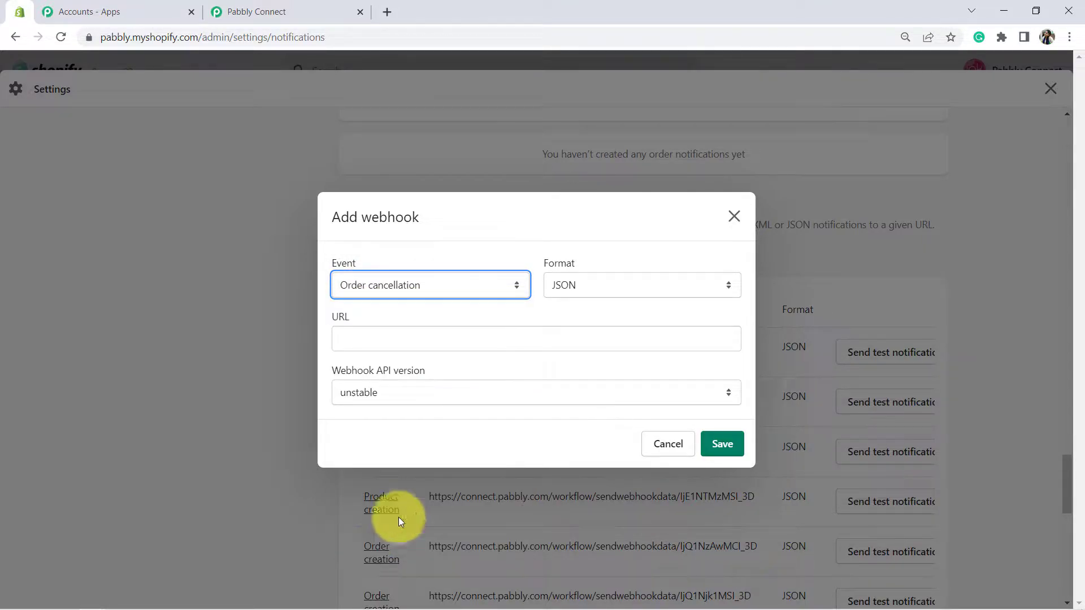
{"action": "left_click", "coordinate": [394, 338]}
{"action": "key", "text": "ctrl+v"}
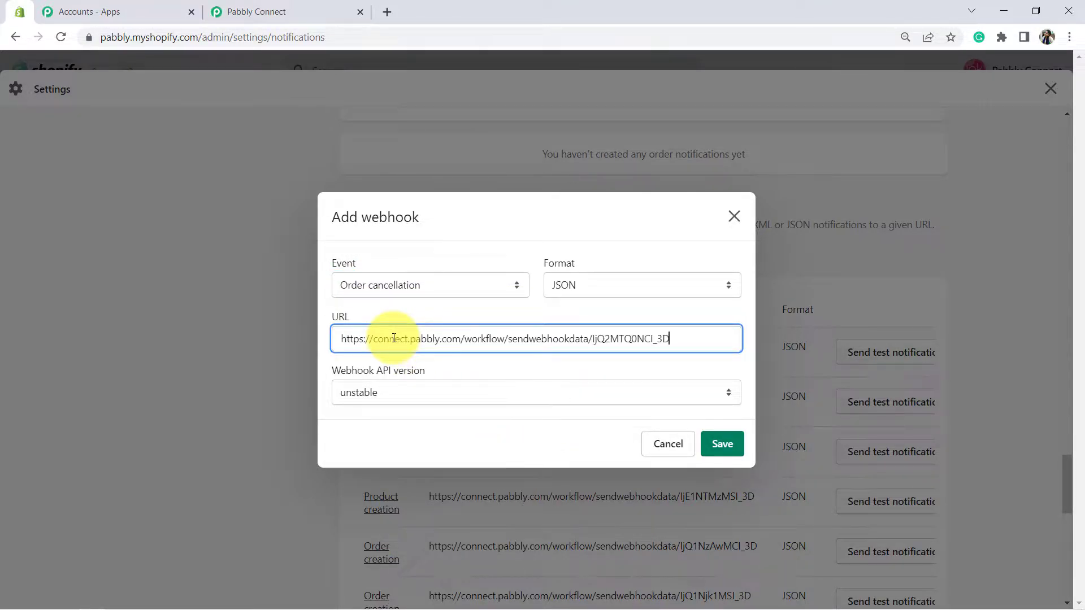
{"action": "left_click", "coordinate": [286, 12]}
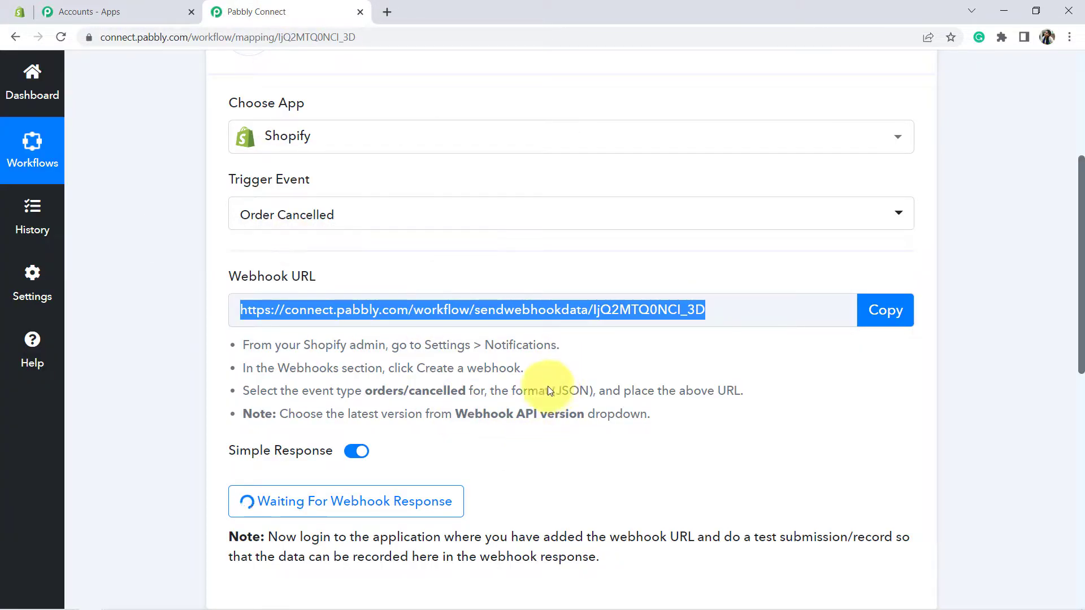
{"action": "left_click", "coordinate": [20, 12]}
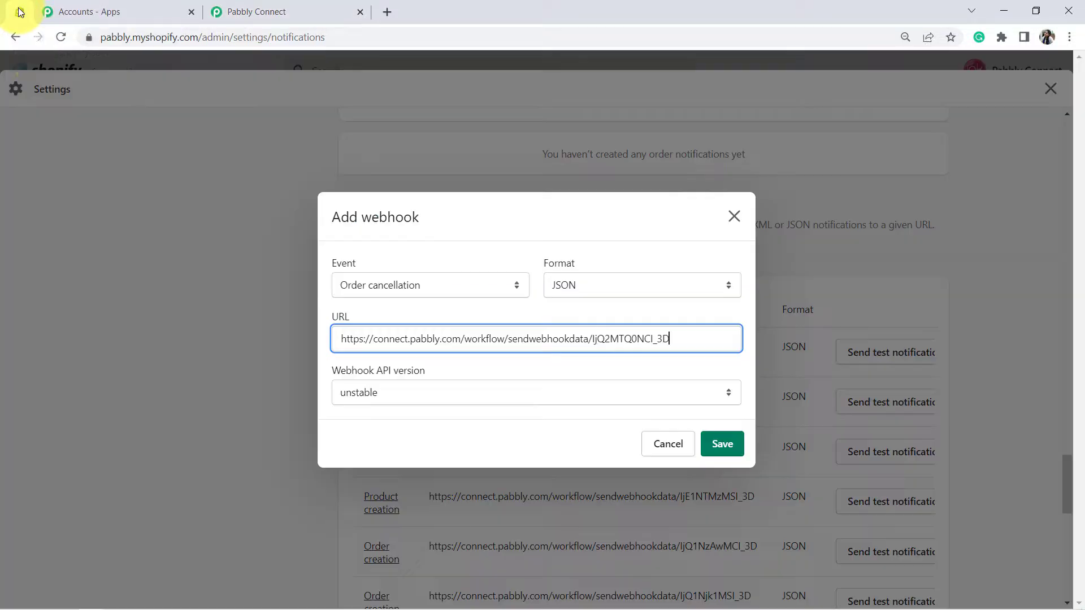
{"action": "left_click", "coordinate": [387, 396]}
{"action": "key", "text": "Escape"}
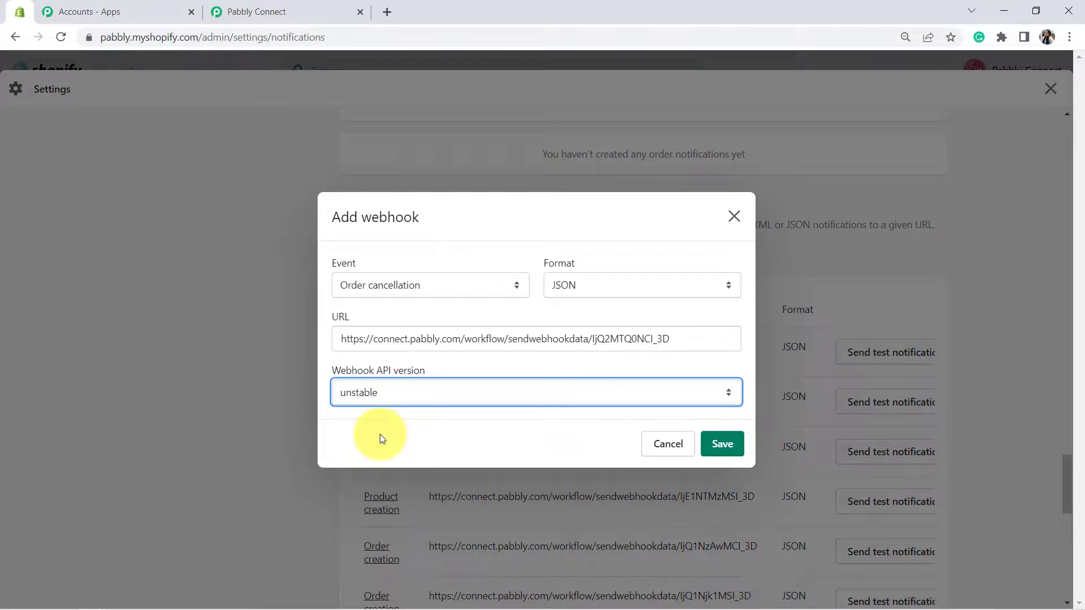
{"action": "left_click", "coordinate": [720, 445]}
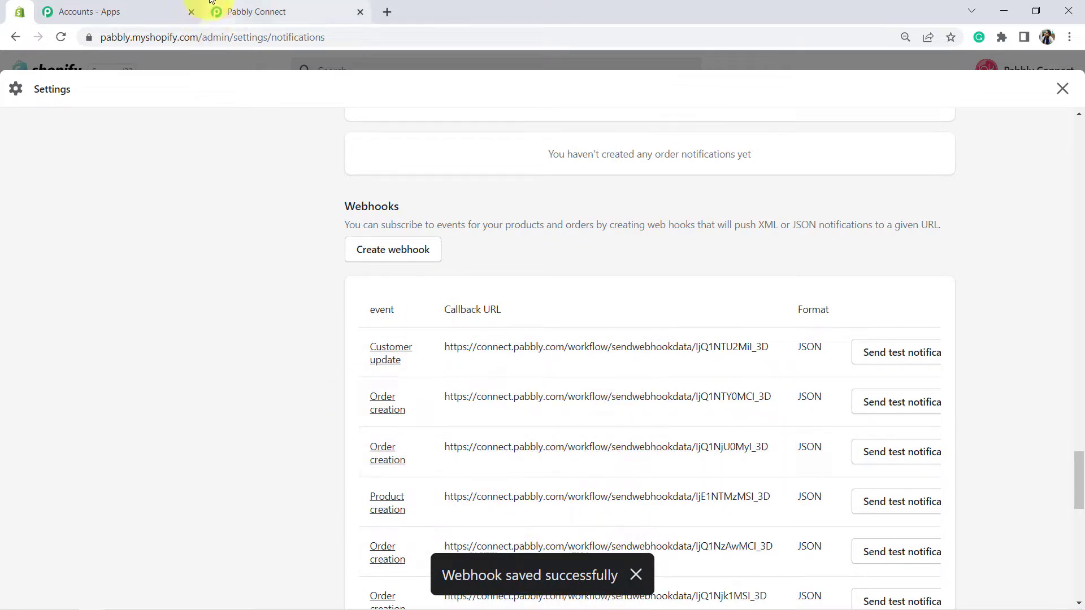
{"action": "left_click", "coordinate": [270, 8]}
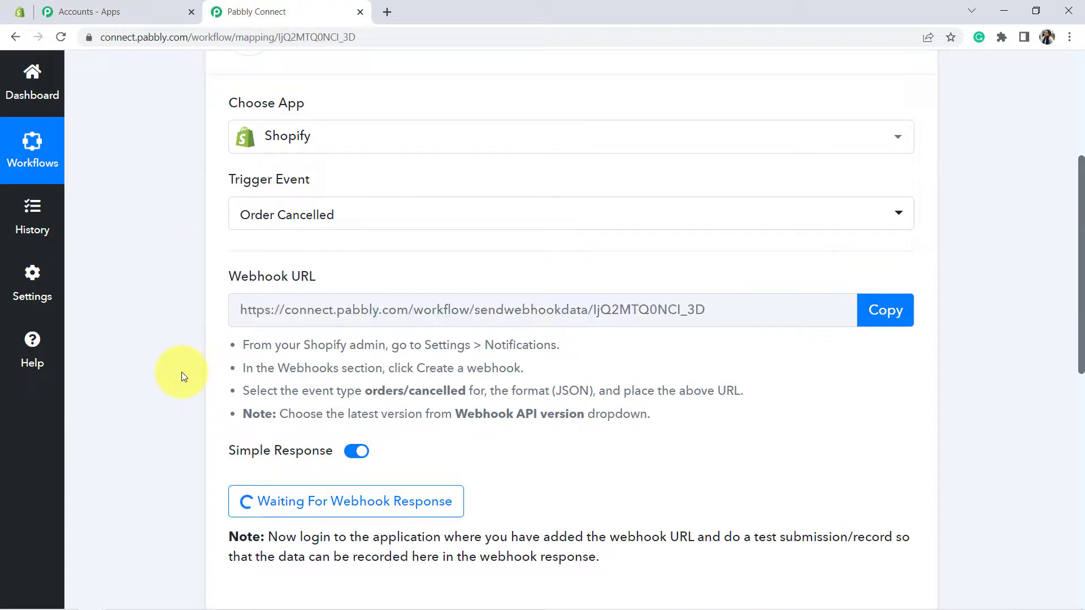
{"action": "scroll", "coordinate": [182, 372], "scroll_direction": "down", "scroll_amount": 1}
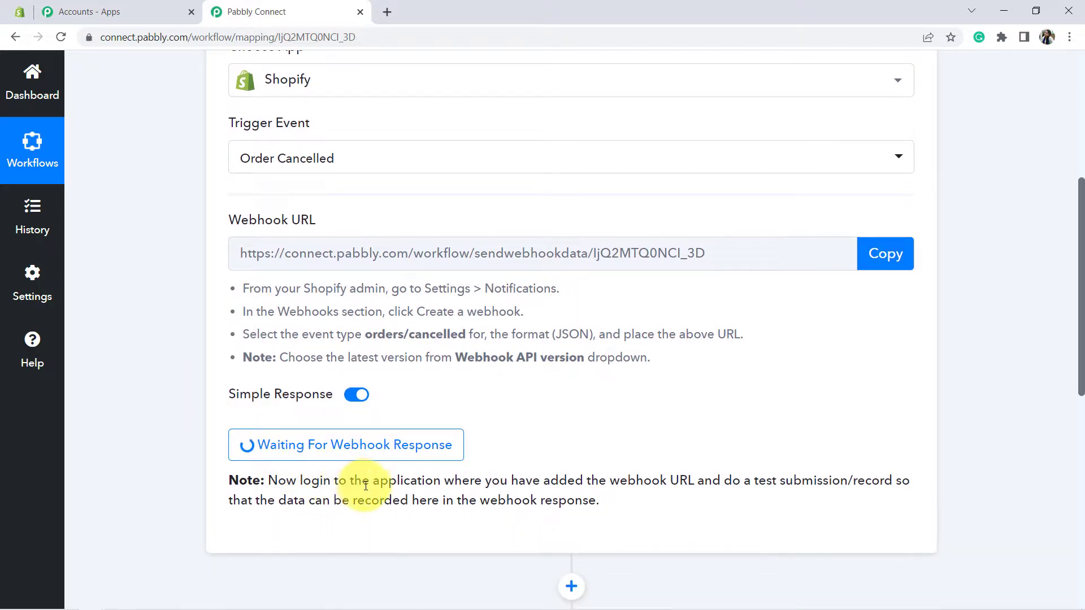
{"action": "left_click_drag", "start_coordinate": [370, 481], "coordinate": [629, 515]}
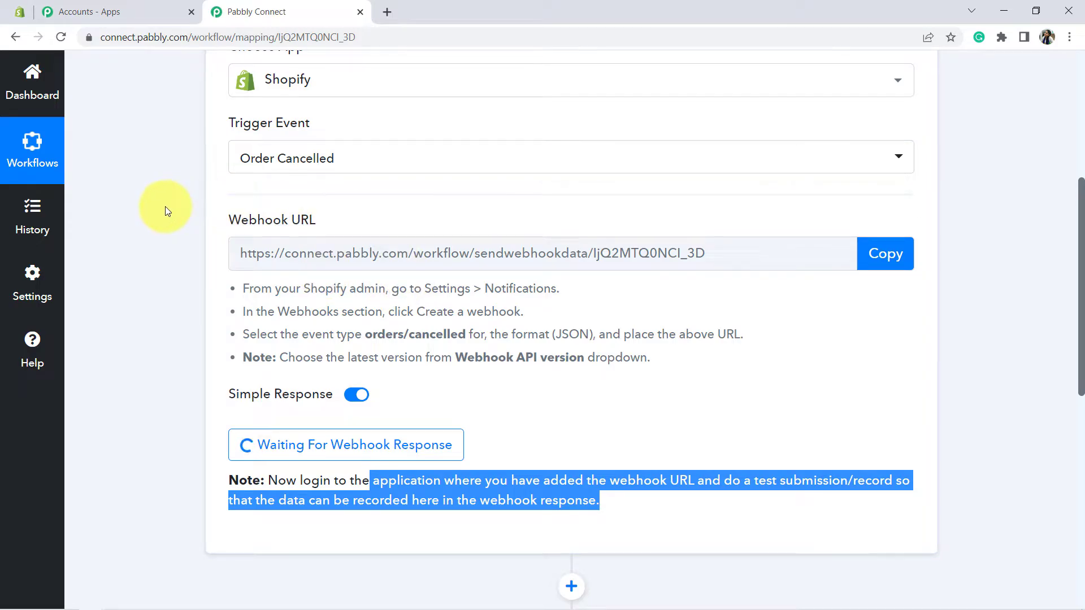
{"action": "left_click", "coordinate": [642, 502]}
{"action": "left_click_drag", "start_coordinate": [650, 483], "coordinate": [745, 523]}
{"action": "left_click", "coordinate": [745, 523]}
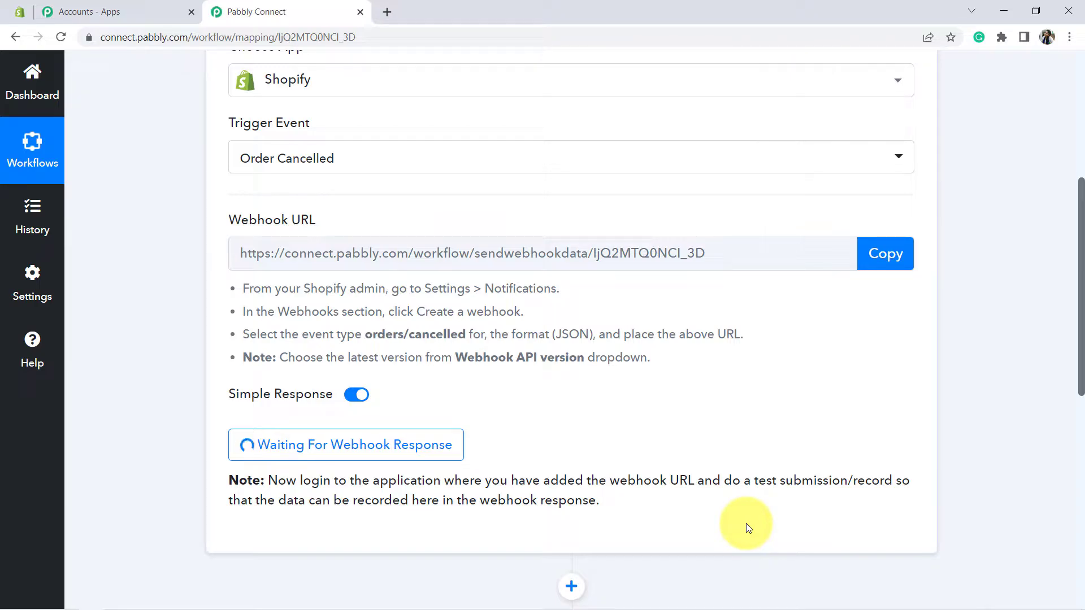
{"action": "left_click", "coordinate": [21, 11]}
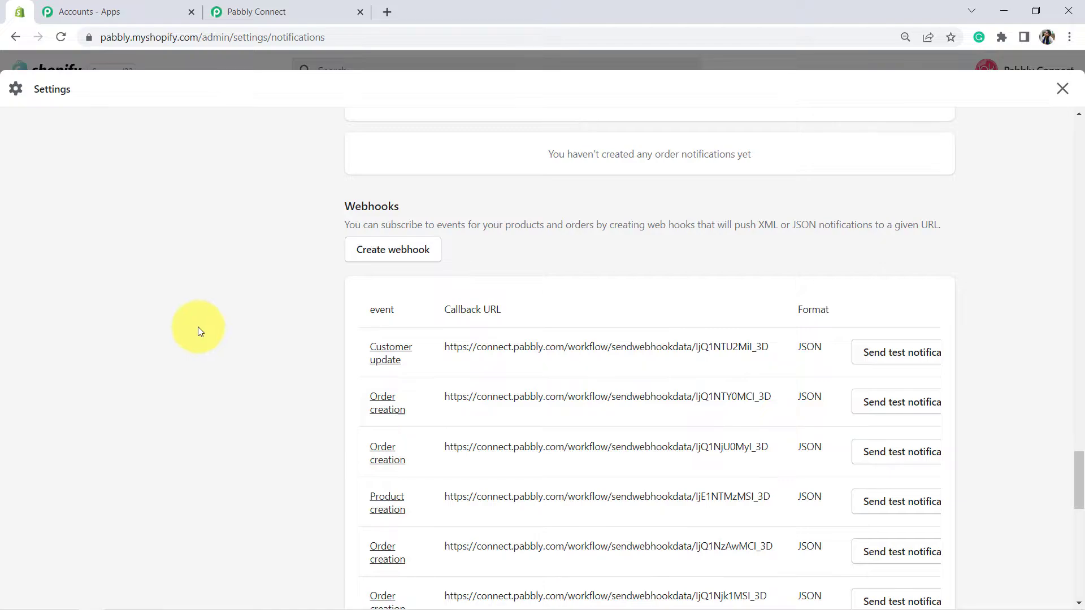
{"action": "left_click", "coordinate": [1062, 90]}
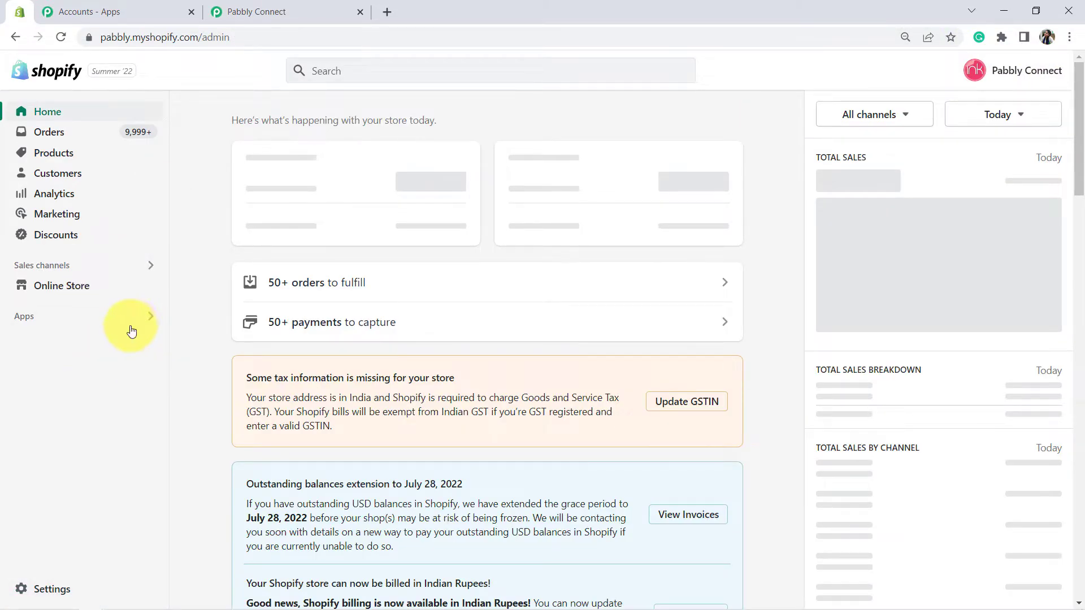
Open the online store and buy the Microphone from the Catalog with Buy It Now
{"action": "mouse_move", "coordinate": [150, 284]}
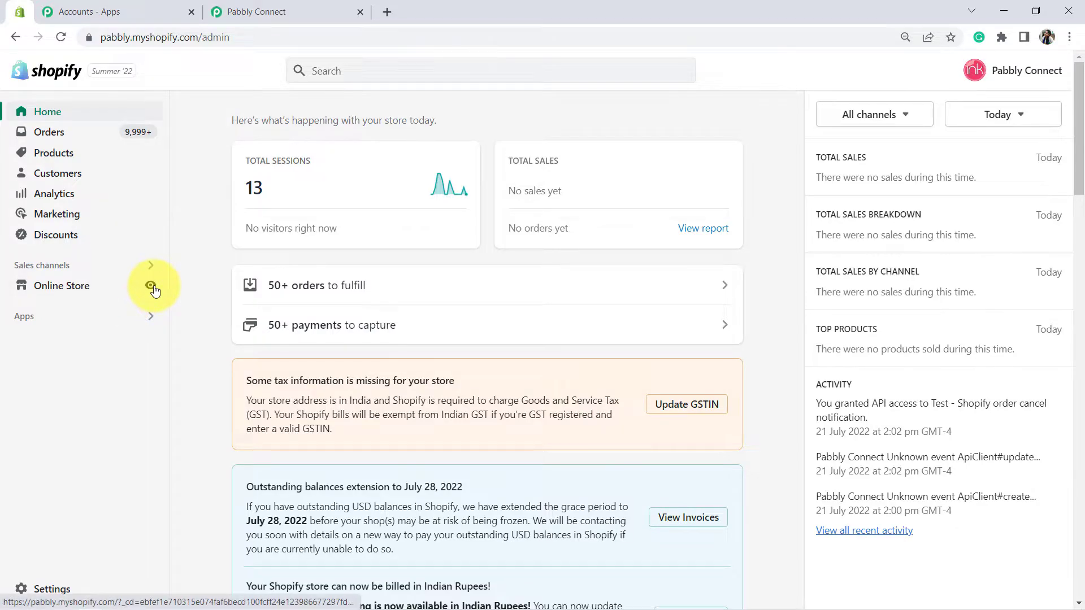
{"action": "left_click", "coordinate": [151, 286]}
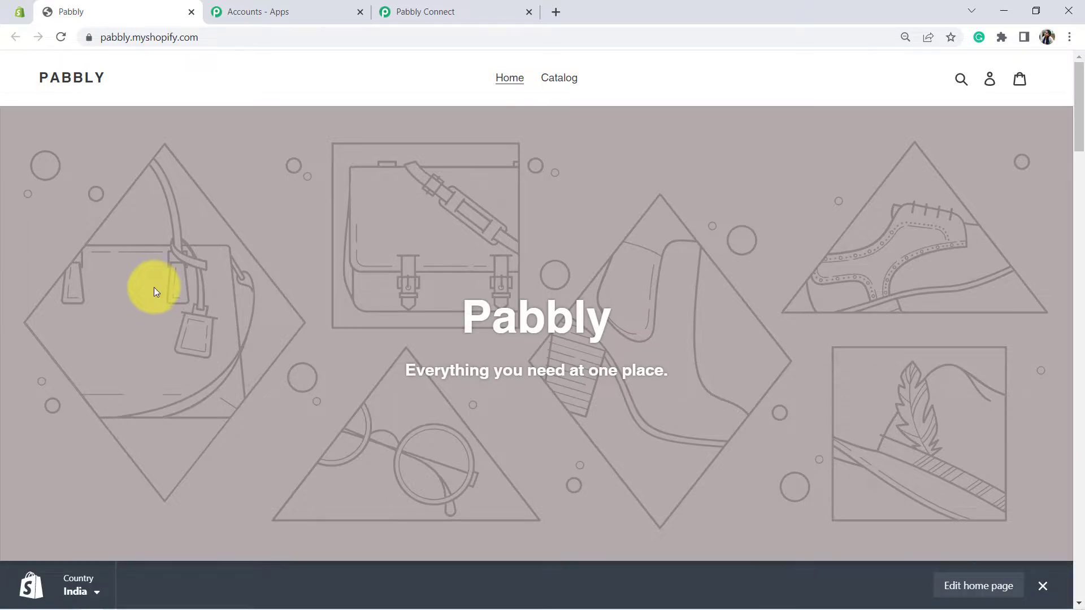
{"action": "left_click", "coordinate": [1043, 587]}
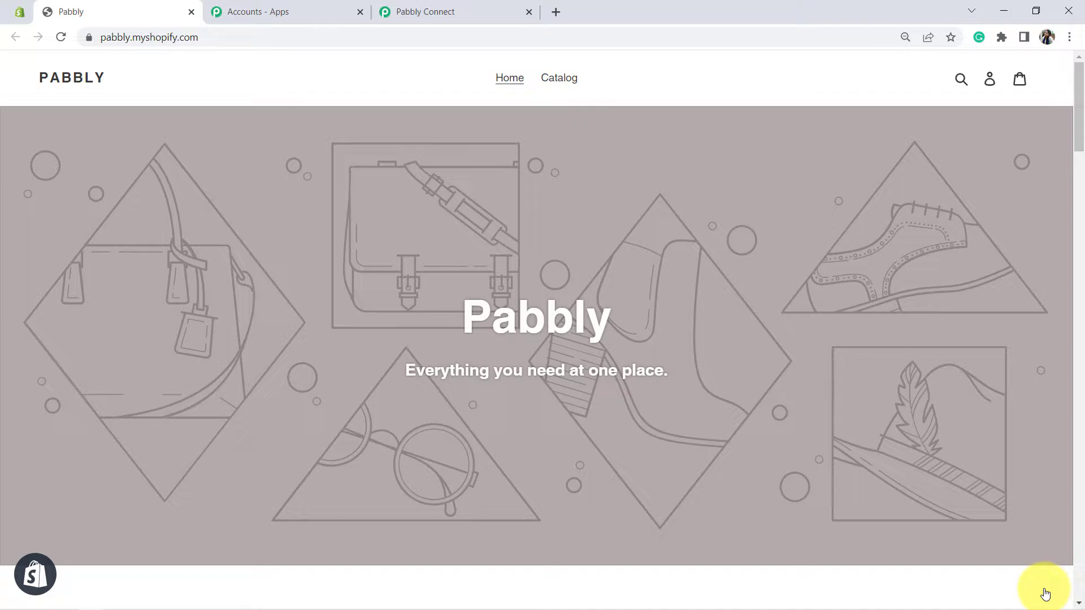
{"action": "left_click", "coordinate": [567, 77]}
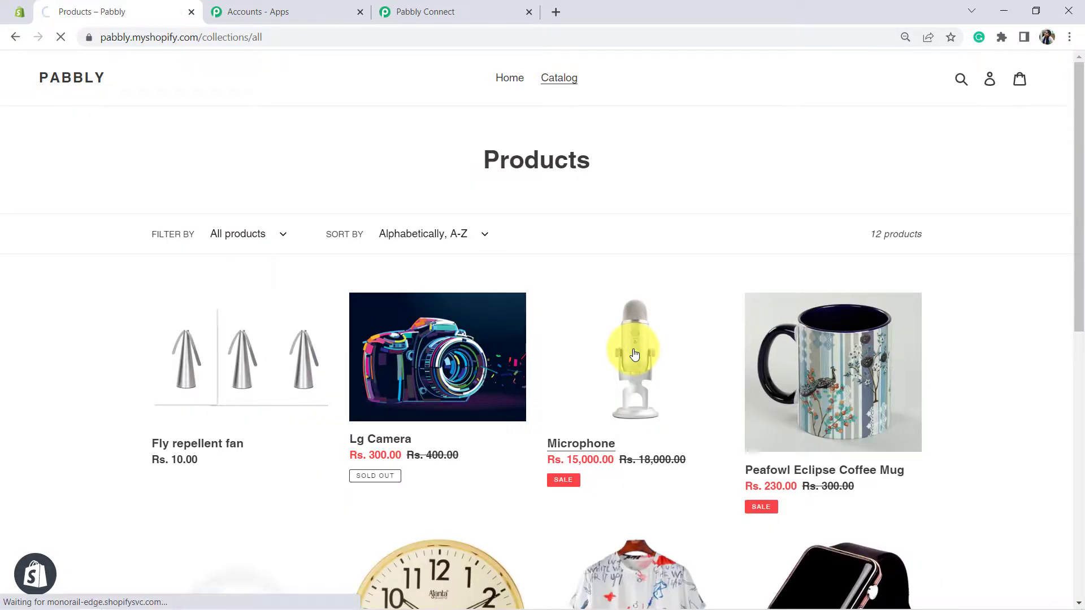
{"action": "left_click", "coordinate": [634, 354]}
{"action": "left_click", "coordinate": [690, 248]}
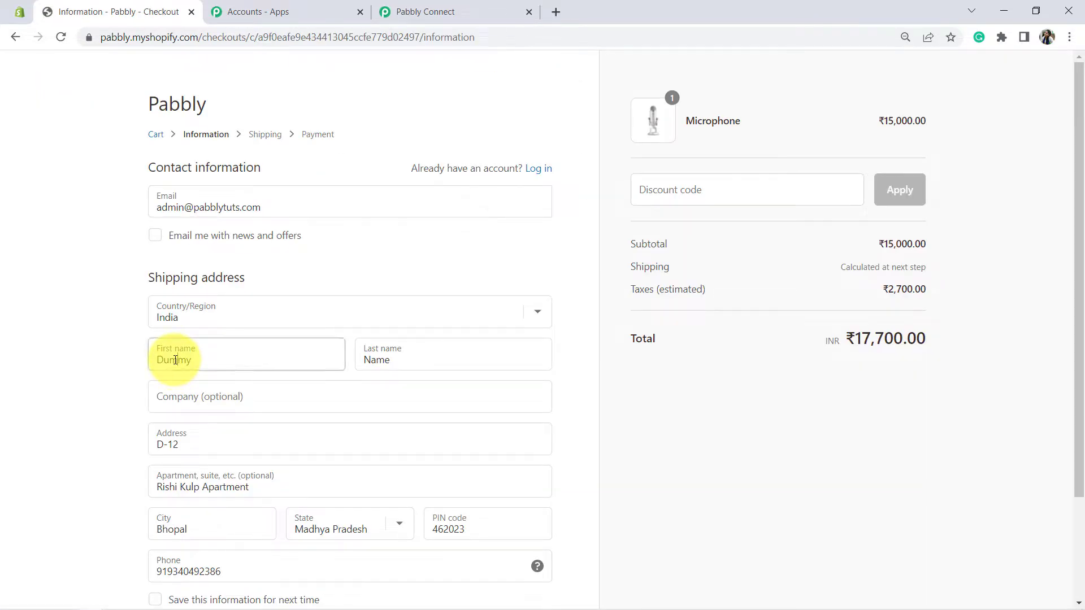
Complete checkout with the prefilled contact details and a test card, paying ₹17,700.00
{"action": "double_click", "coordinate": [175, 360]}
{"action": "double_click", "coordinate": [379, 361]}
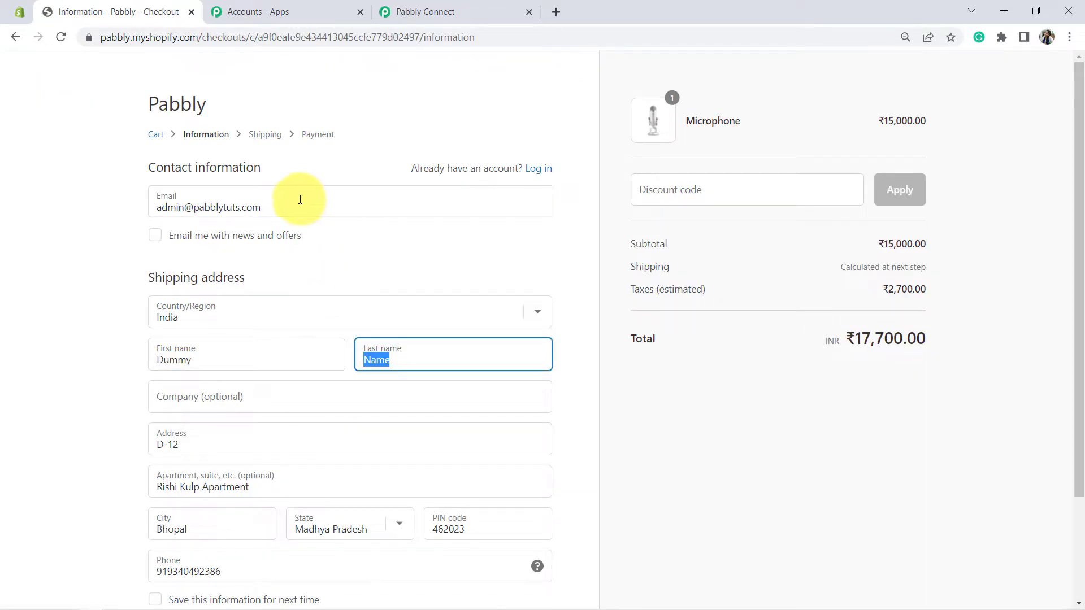
{"action": "left_click_drag", "start_coordinate": [273, 203], "coordinate": [155, 208]}
{"action": "left_click", "coordinate": [876, 230]}
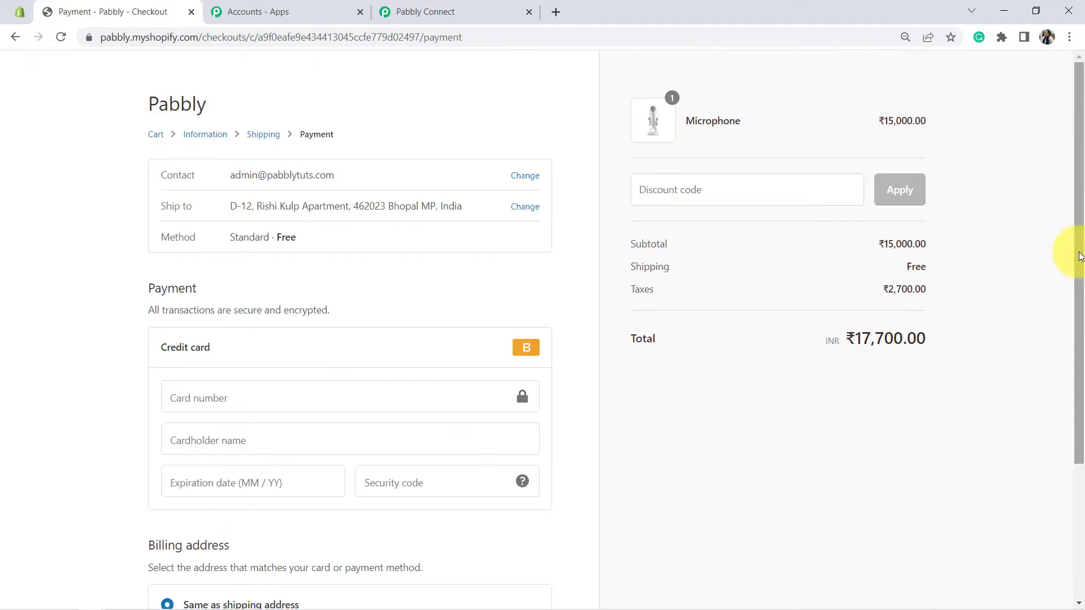
{"action": "left_click", "coordinate": [190, 393]}
{"action": "type", "text": "1"}
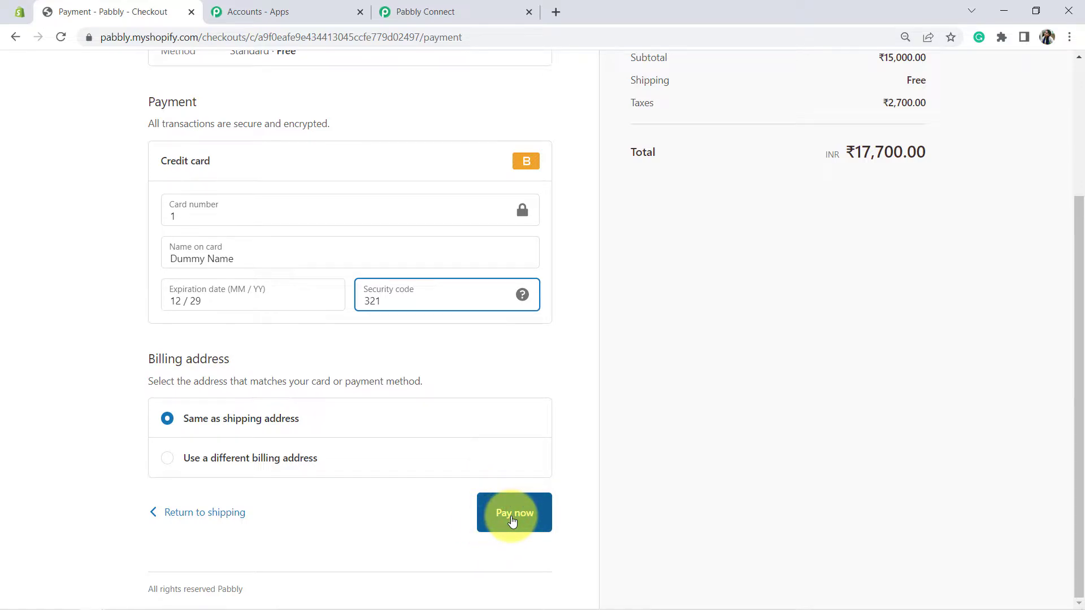
{"action": "left_click", "coordinate": [512, 520]}
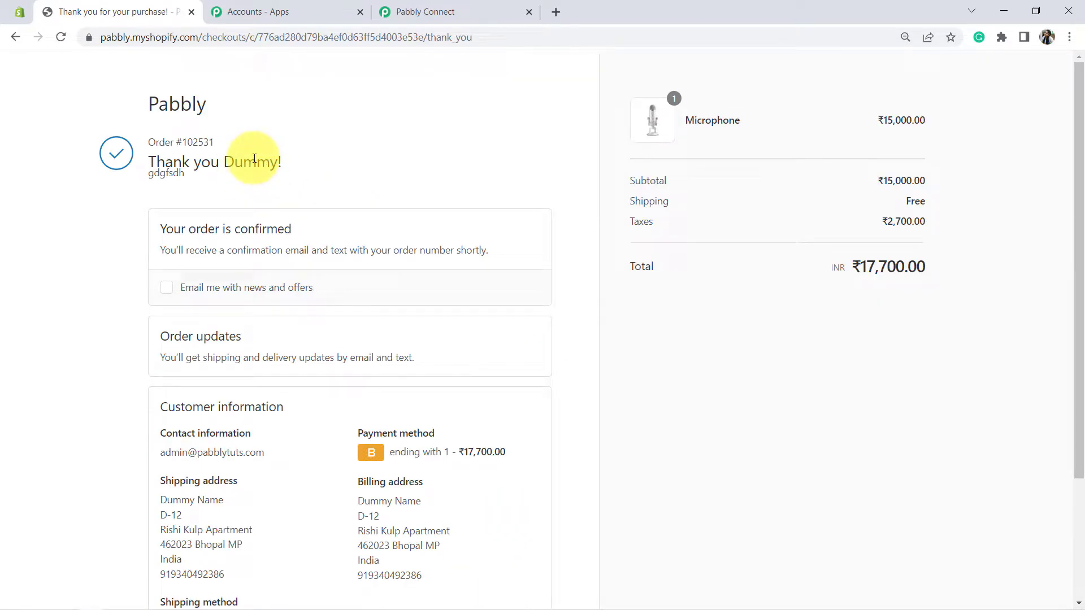
{"action": "double_click", "coordinate": [254, 159]}
{"action": "left_click", "coordinate": [85, 263]}
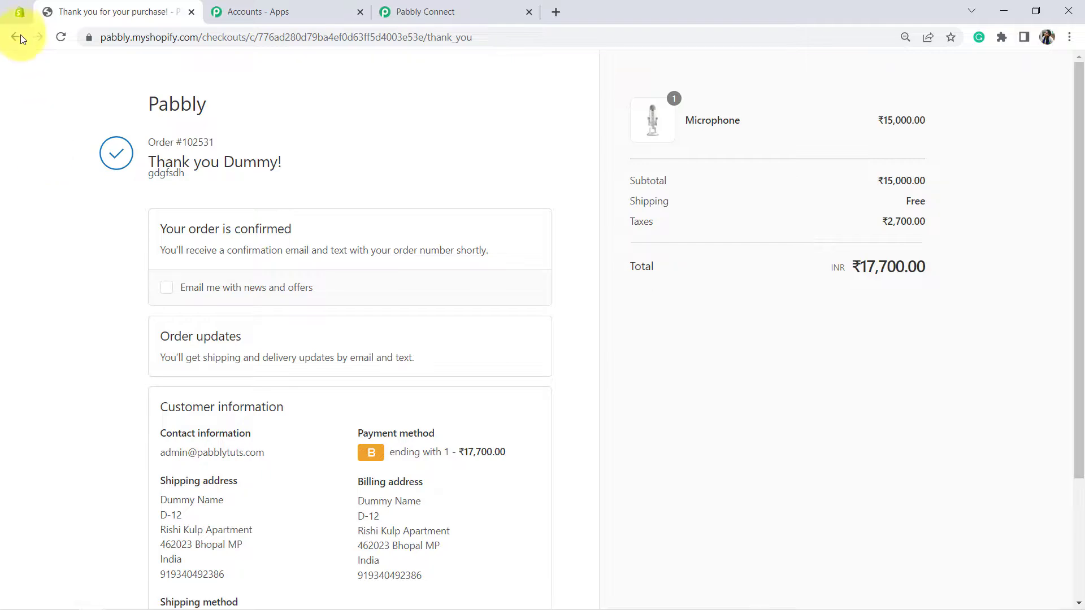
Cancel Microphone order #102531 in Shopify admin with Refund later and Restock items kept
{"action": "left_click", "coordinate": [18, 21]}
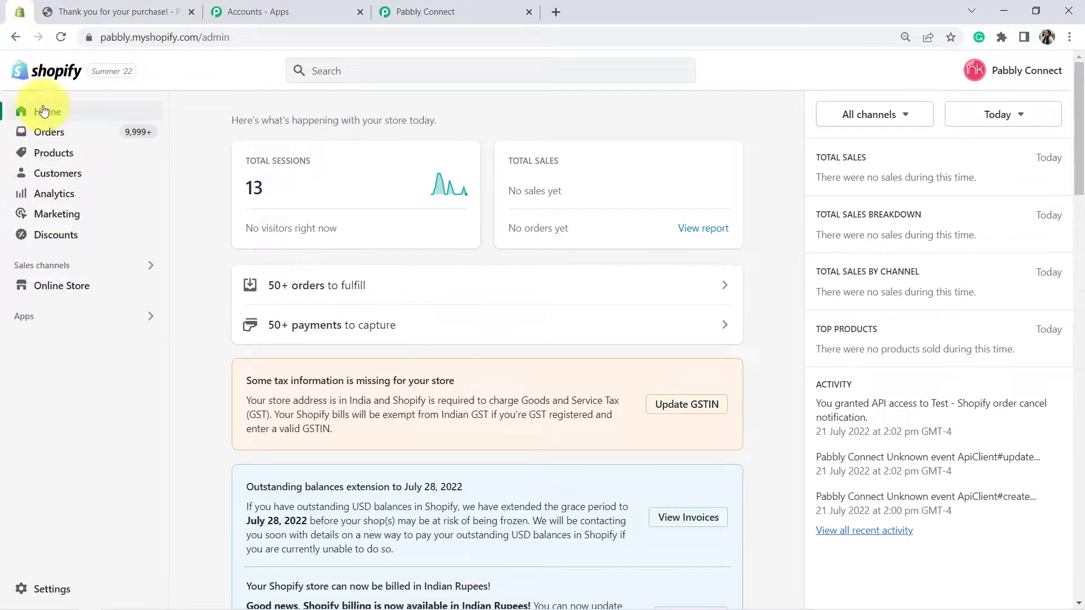
{"action": "left_click", "coordinate": [50, 133]}
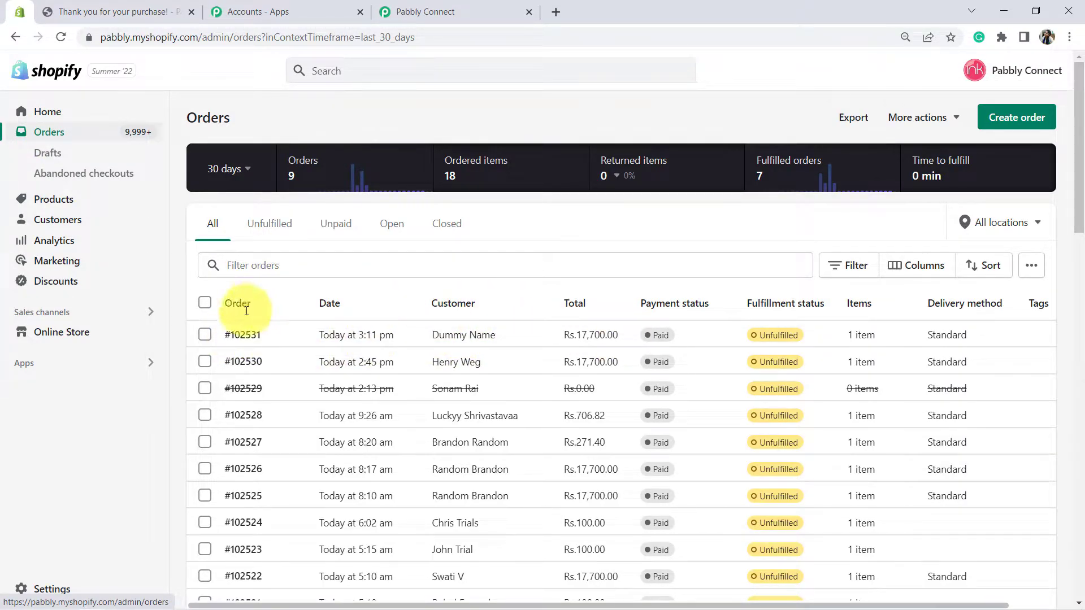
{"action": "left_click", "coordinate": [245, 339]}
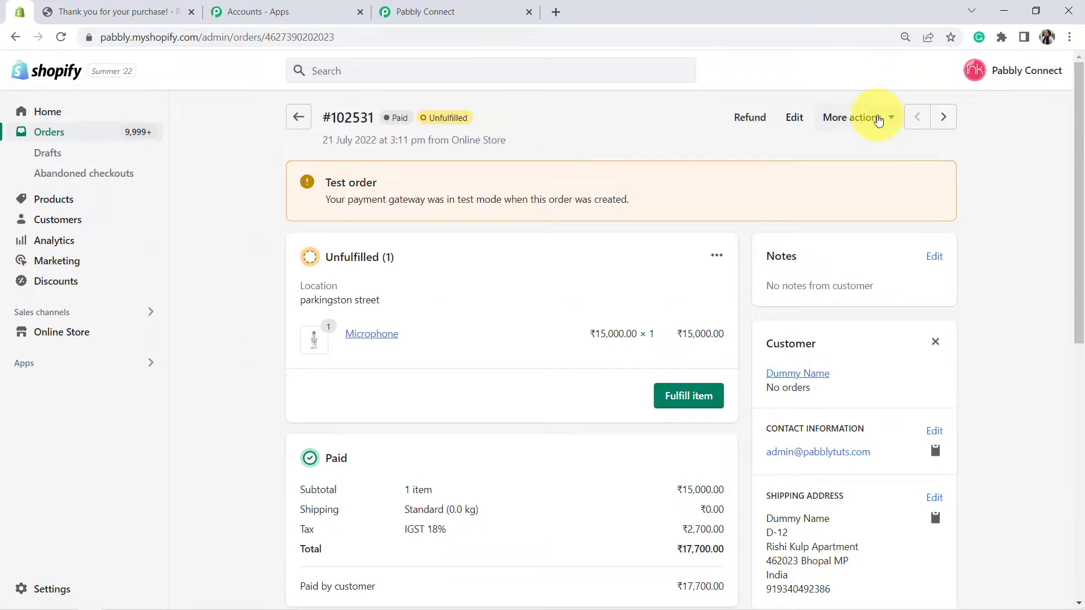
{"action": "left_click", "coordinate": [877, 121]}
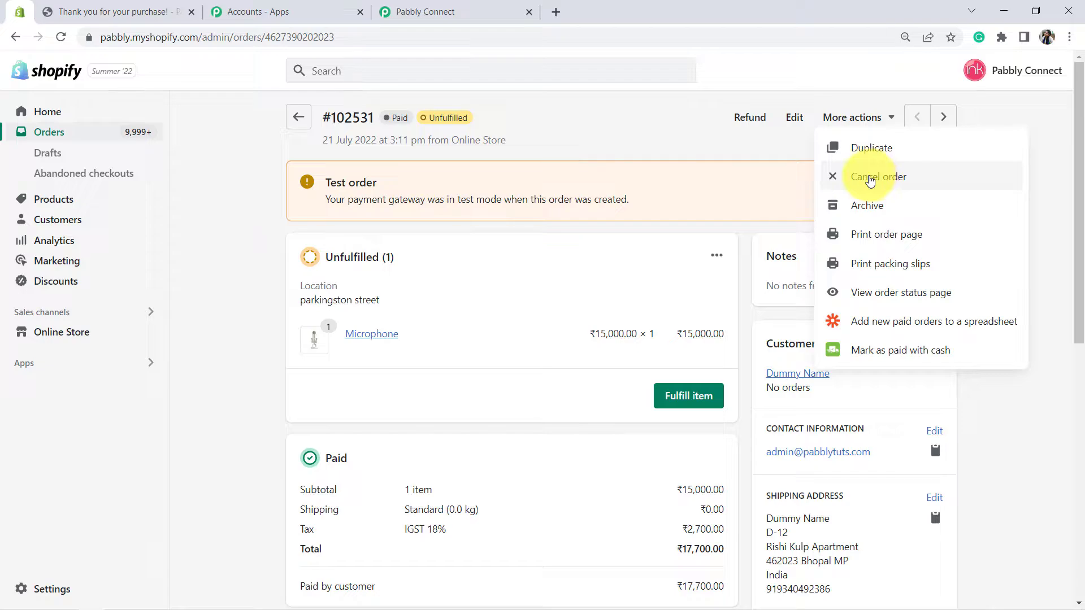
{"action": "left_click", "coordinate": [461, 12]}
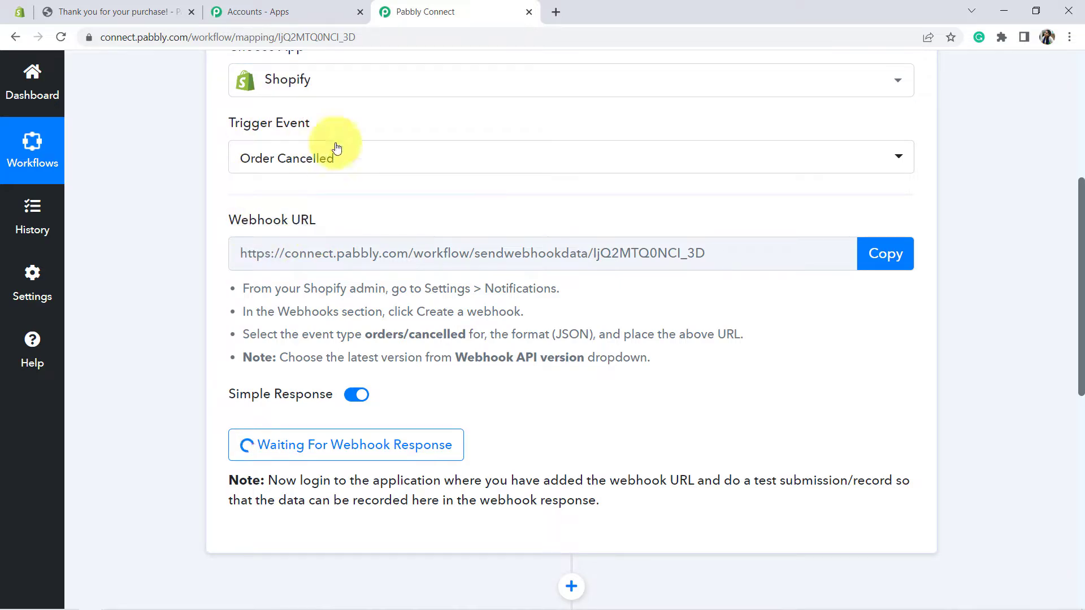
{"action": "left_click", "coordinate": [20, 12]}
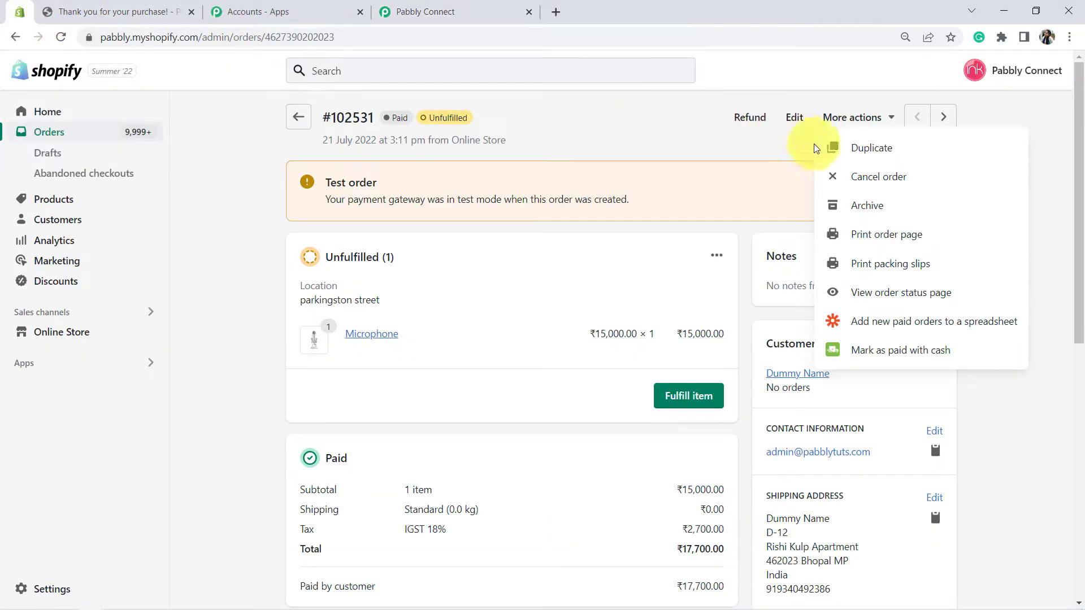
{"action": "left_click", "coordinate": [865, 178]}
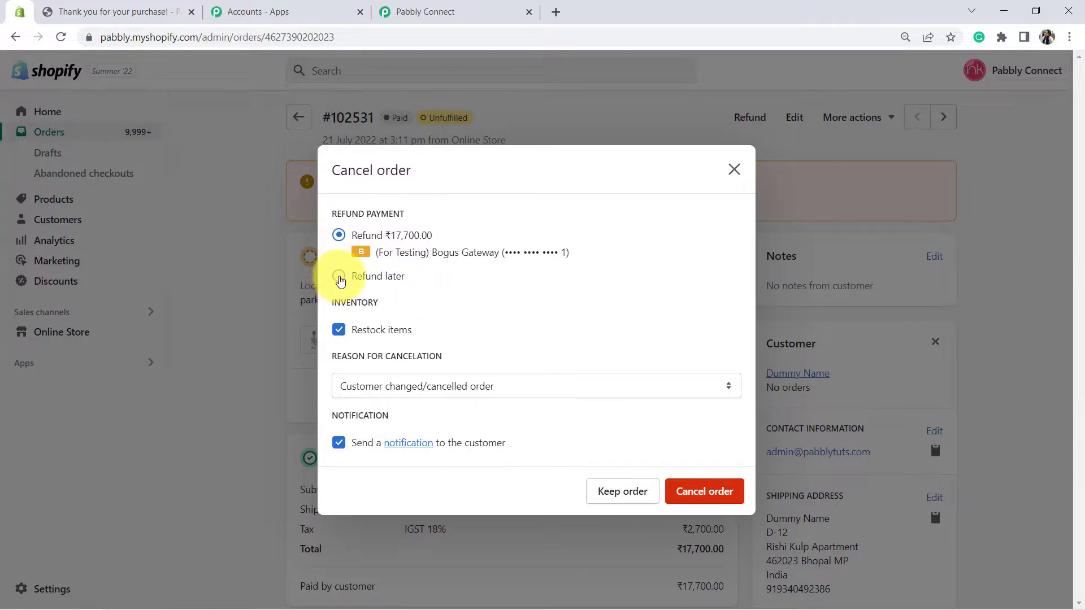
{"action": "left_click", "coordinate": [338, 277]}
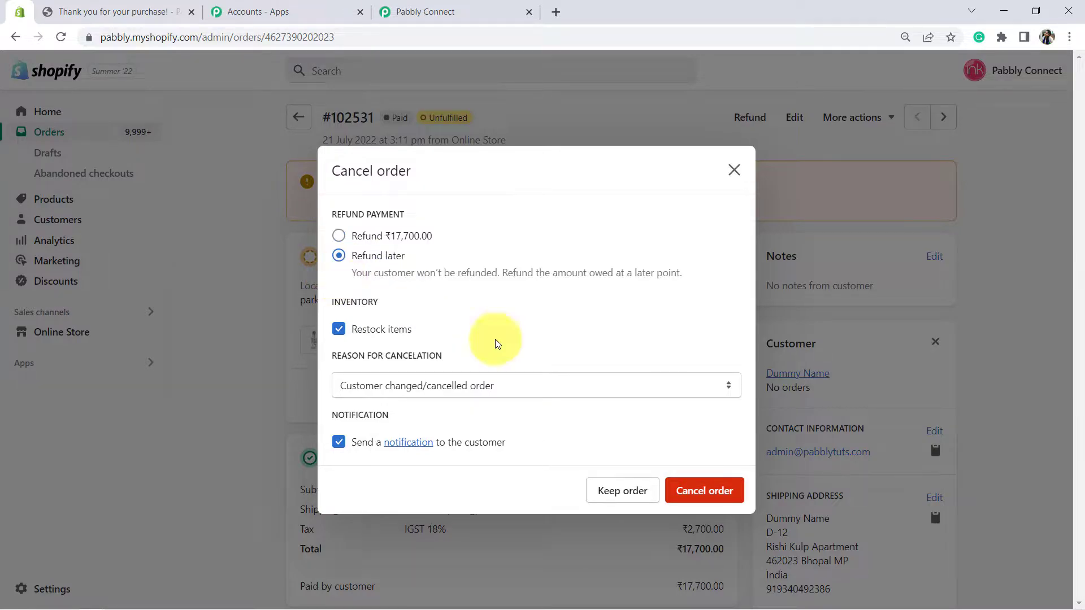
{"action": "left_click", "coordinate": [698, 494]}
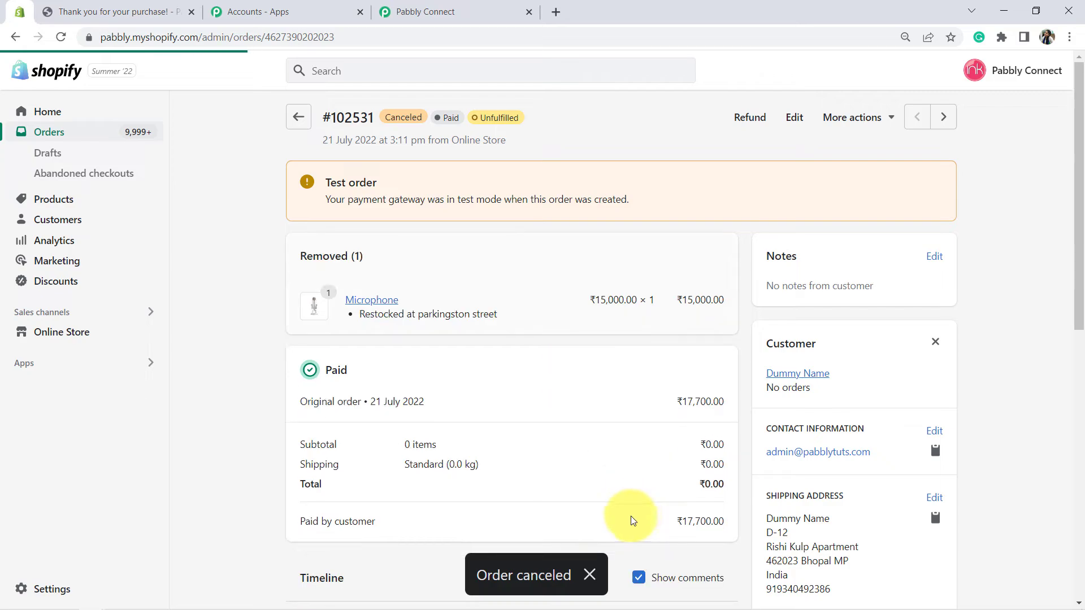
Review the captured order webhook fields, including subtotal 15000.00 INR and 2700.00 IGST tax
{"action": "left_click", "coordinate": [438, 13]}
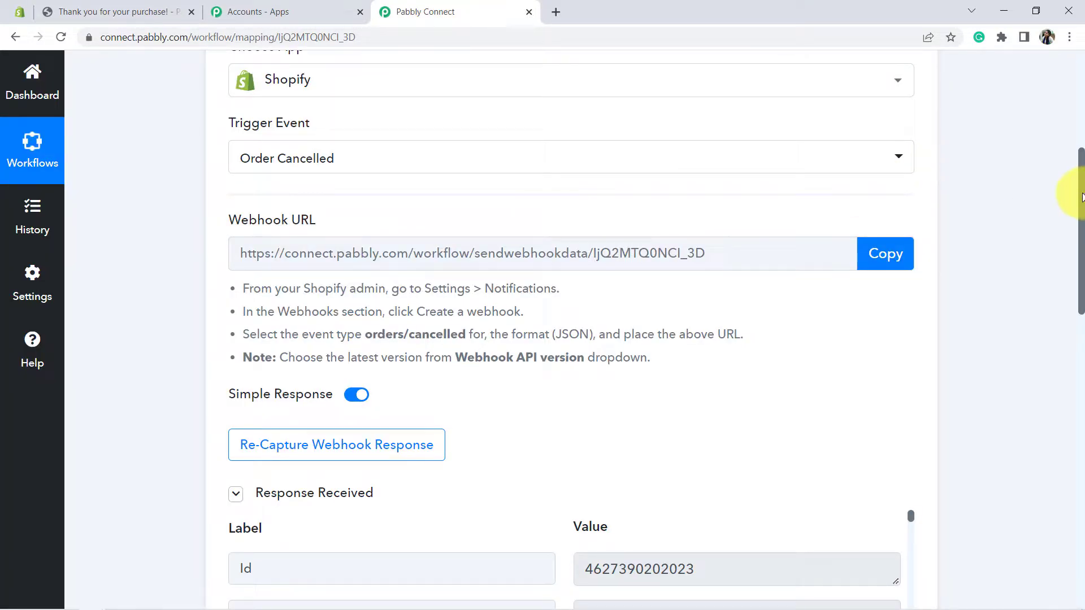
{"action": "left_click_drag", "start_coordinate": [1082, 214], "coordinate": [1071, 322]}
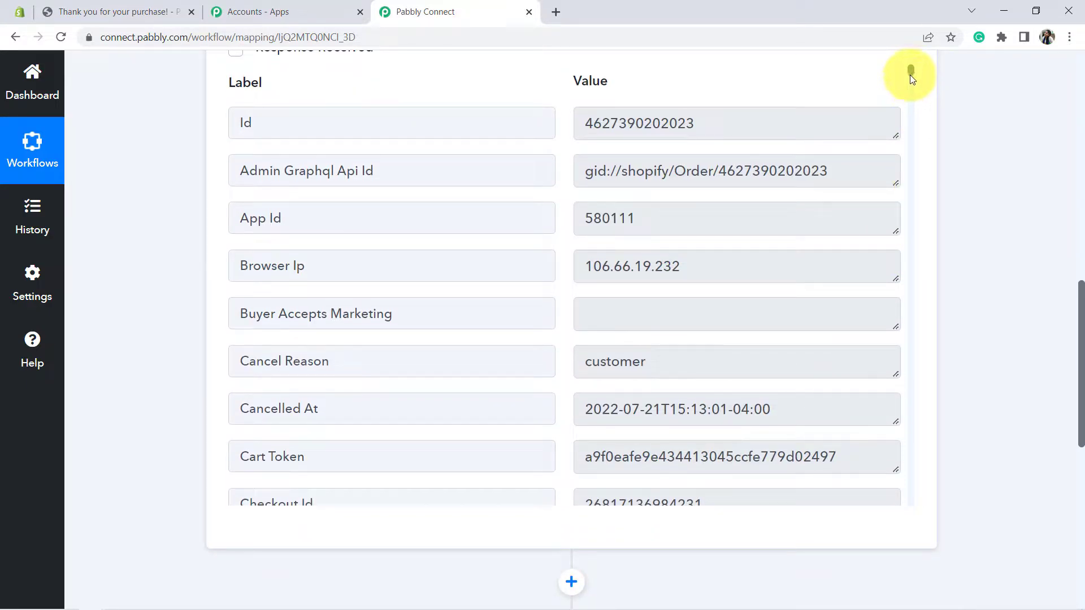
{"action": "left_click_drag", "start_coordinate": [910, 72], "coordinate": [912, 92]}
{"action": "left_click", "coordinate": [617, 218]}
{"action": "key", "text": "ctrl+a"}
{"action": "scroll", "coordinate": [914, 105], "scroll_direction": "down", "scroll_amount": 5}
{"action": "left_click_drag", "start_coordinate": [916, 108], "coordinate": [930, 226]}
{"action": "double_click", "coordinate": [601, 272]}
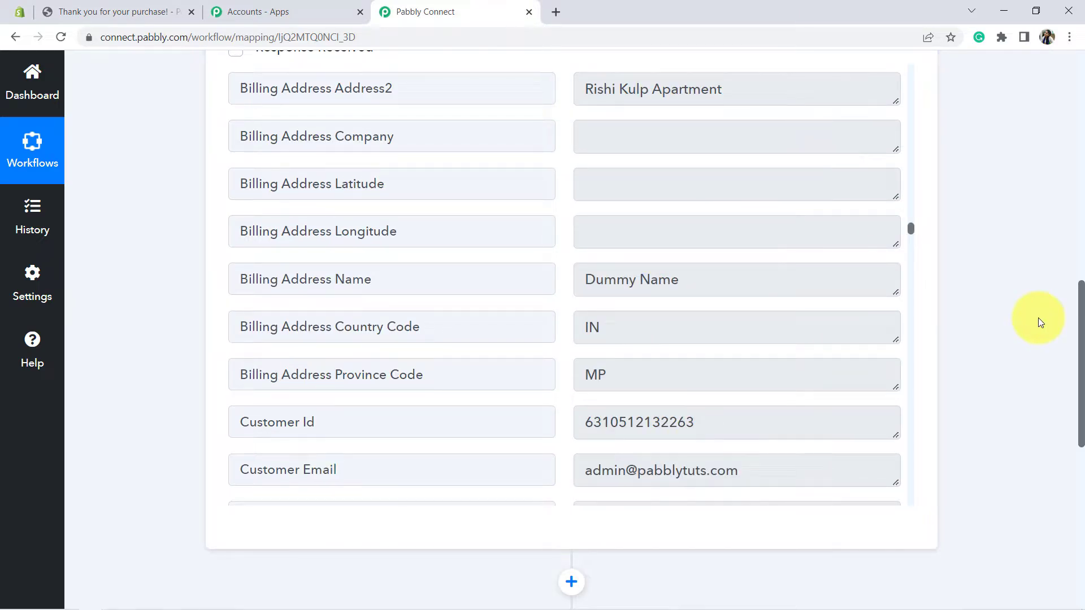
{"action": "left_click_drag", "start_coordinate": [1080, 314], "coordinate": [1081, 434]}
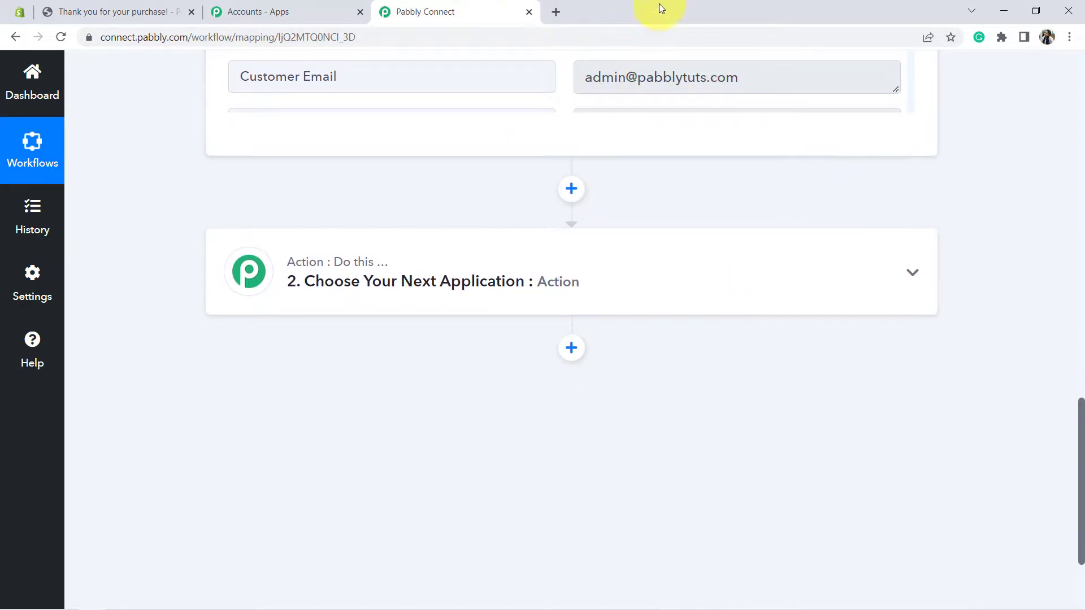
Set the action to WhatsApp Cloud API with the Send Template Message event
{"action": "left_click", "coordinate": [397, 277]}
{"action": "left_click", "coordinate": [279, 383]}
{"action": "type", "text": "what"}
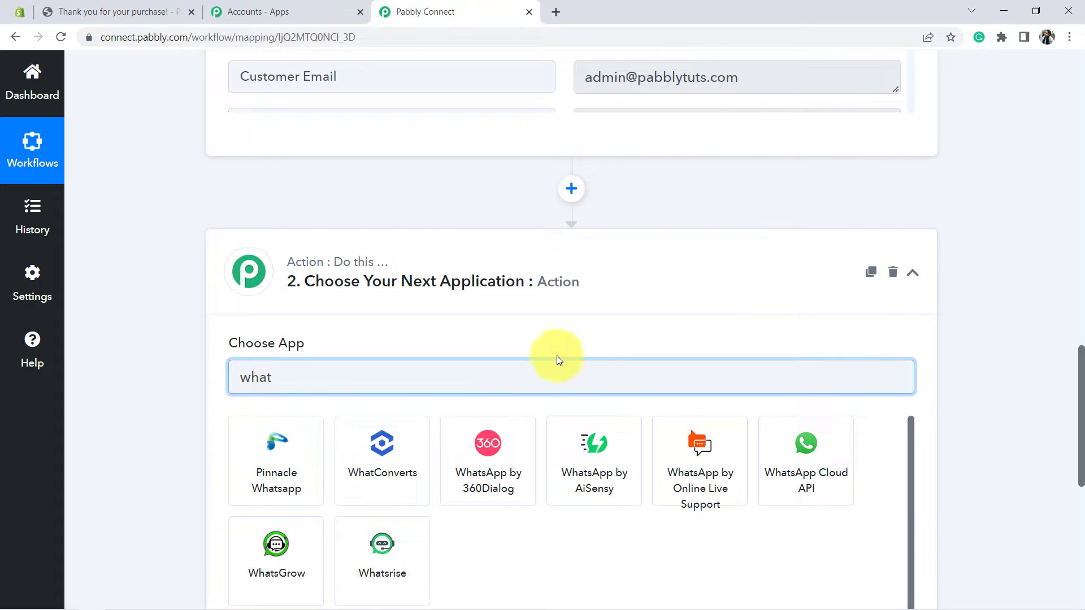
{"action": "left_click", "coordinate": [806, 455]}
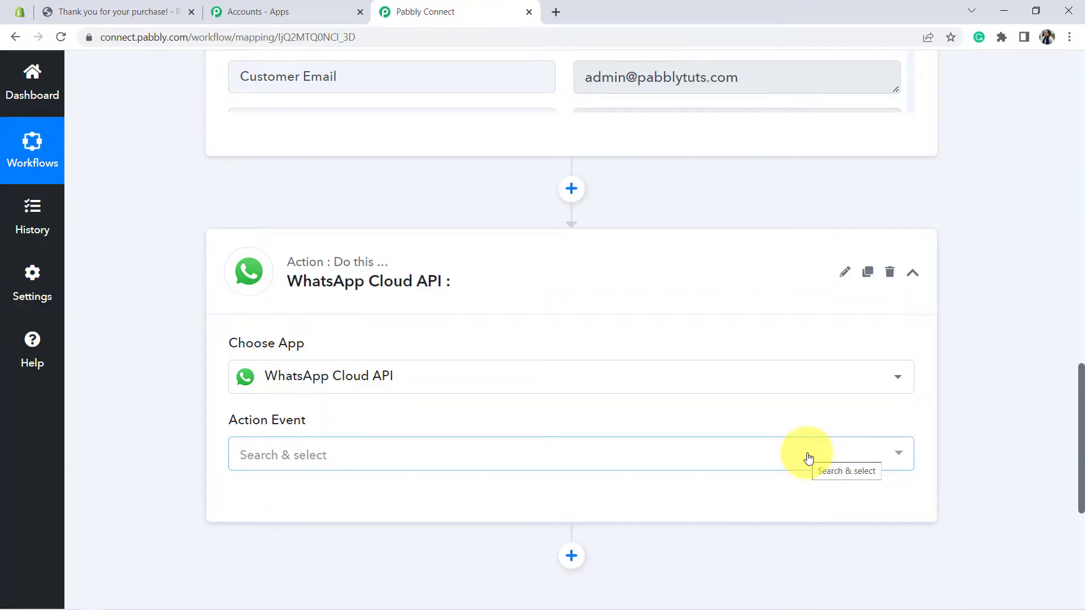
{"action": "left_click", "coordinate": [332, 462]}
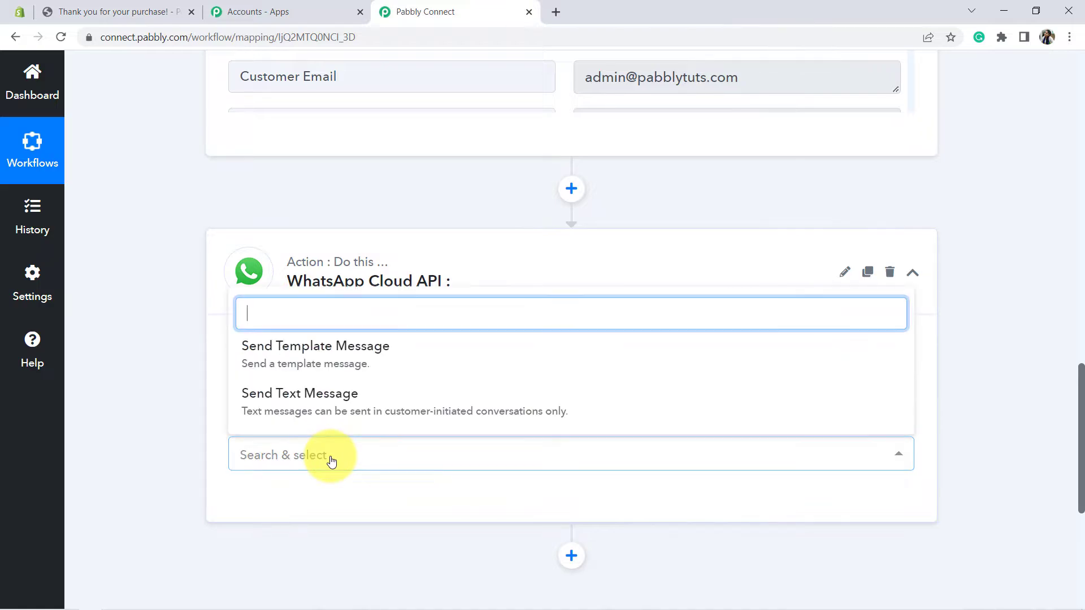
{"action": "left_click", "coordinate": [341, 366]}
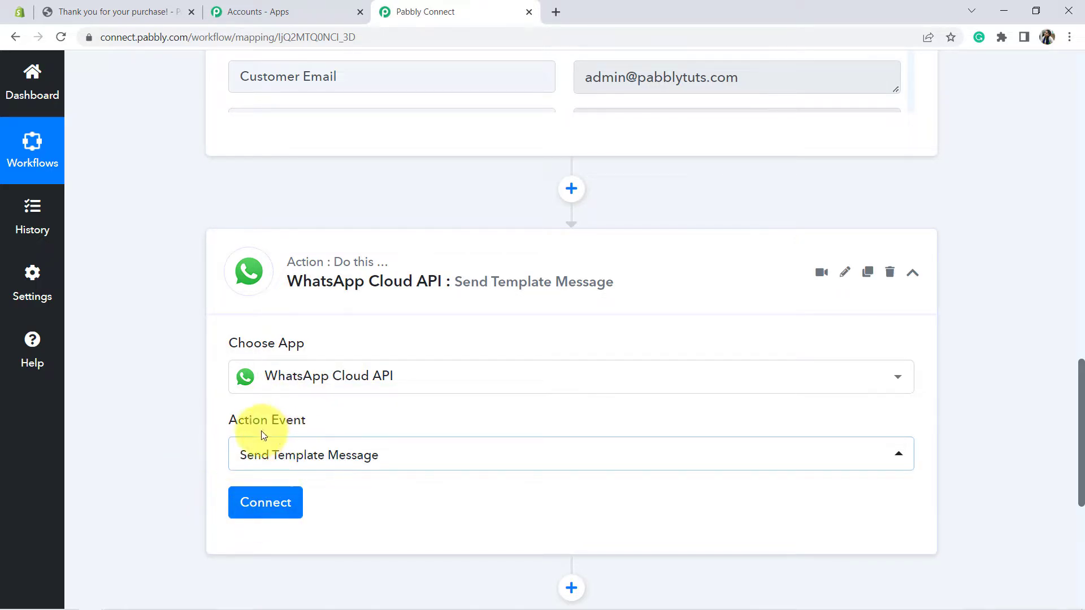
Start a new WhatsApp Cloud API account connection with Add New Connection
{"action": "left_click", "coordinate": [258, 506]}
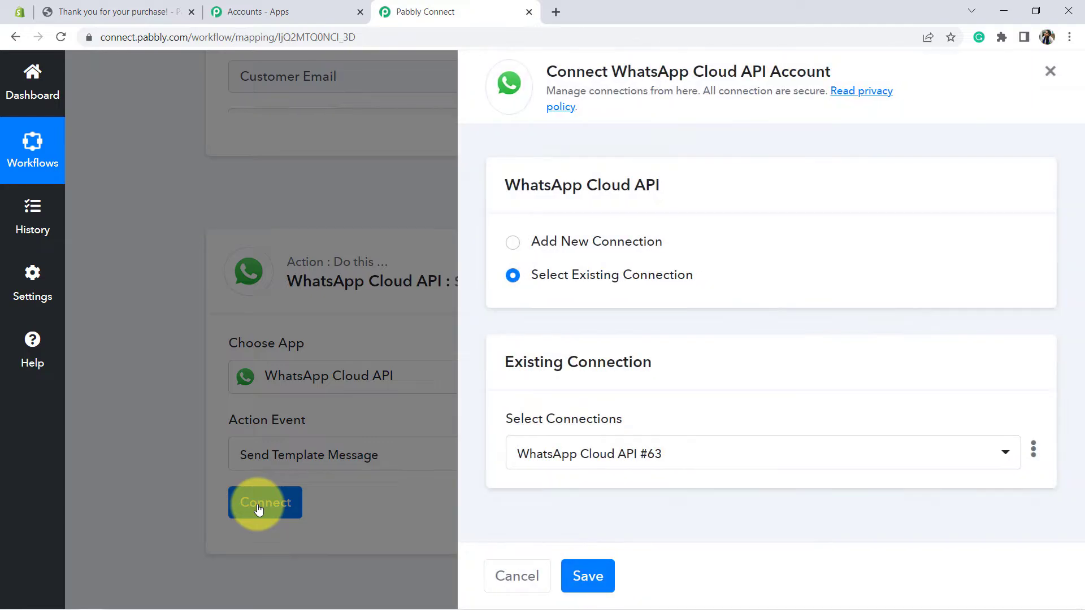
{"action": "left_click", "coordinate": [513, 244]}
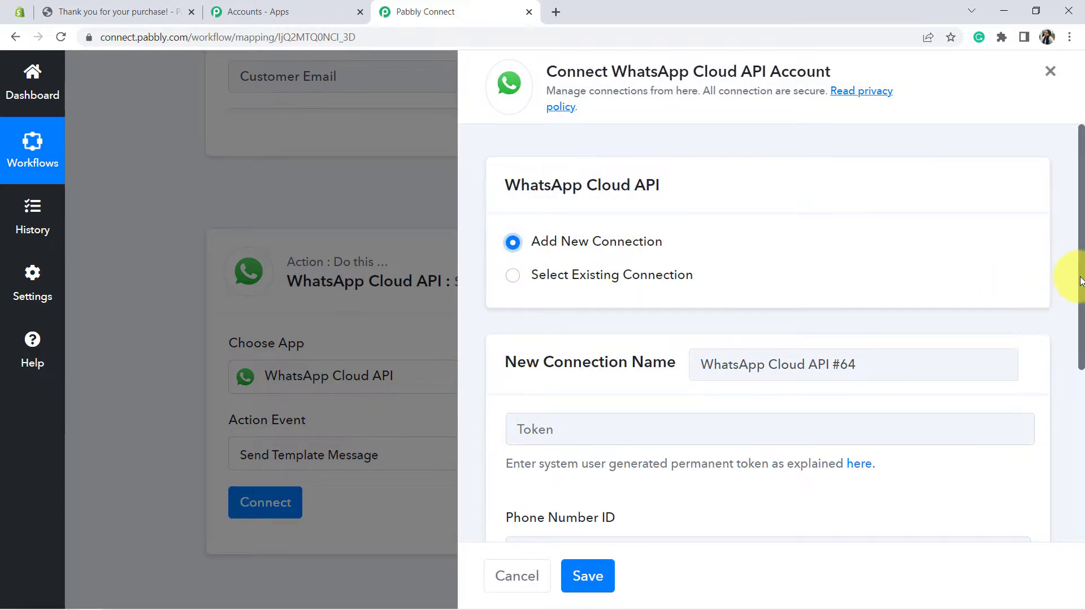
{"action": "left_click_drag", "start_coordinate": [1079, 281], "coordinate": [1072, 397]}
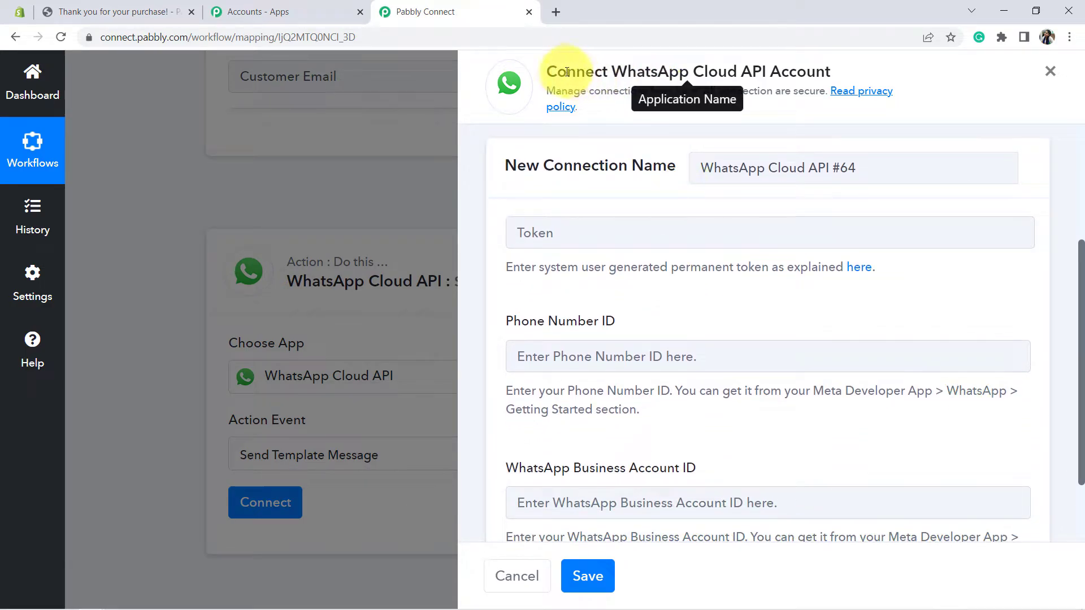
{"action": "left_click_drag", "start_coordinate": [562, 70], "coordinate": [773, 90]}
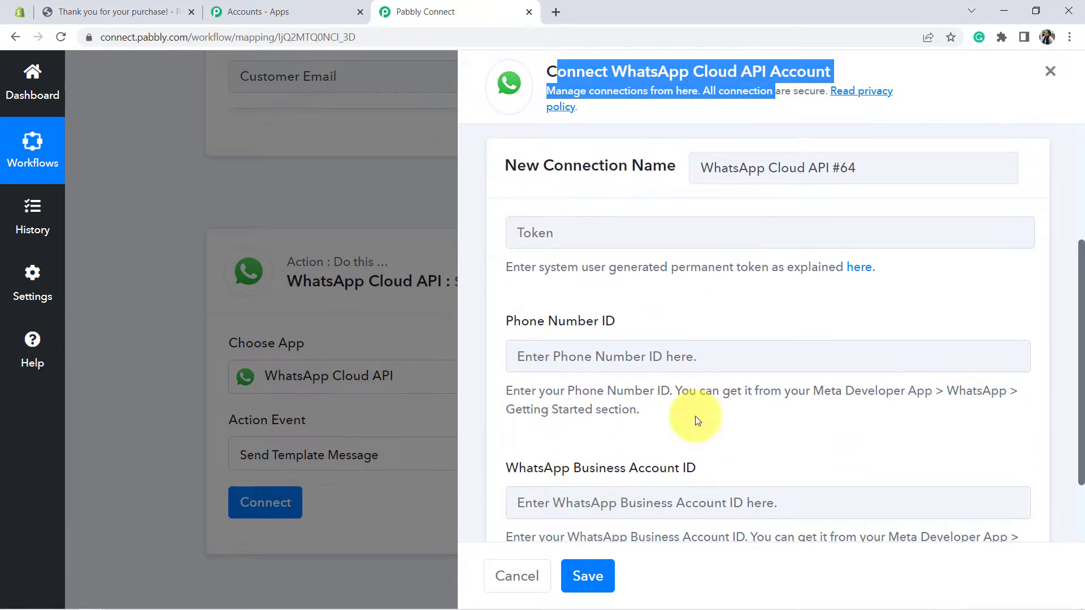
Load developers.facebook.com in a new tab and open the My Apps list
{"action": "left_click", "coordinate": [555, 13]}
{"action": "type", "text": "d"}
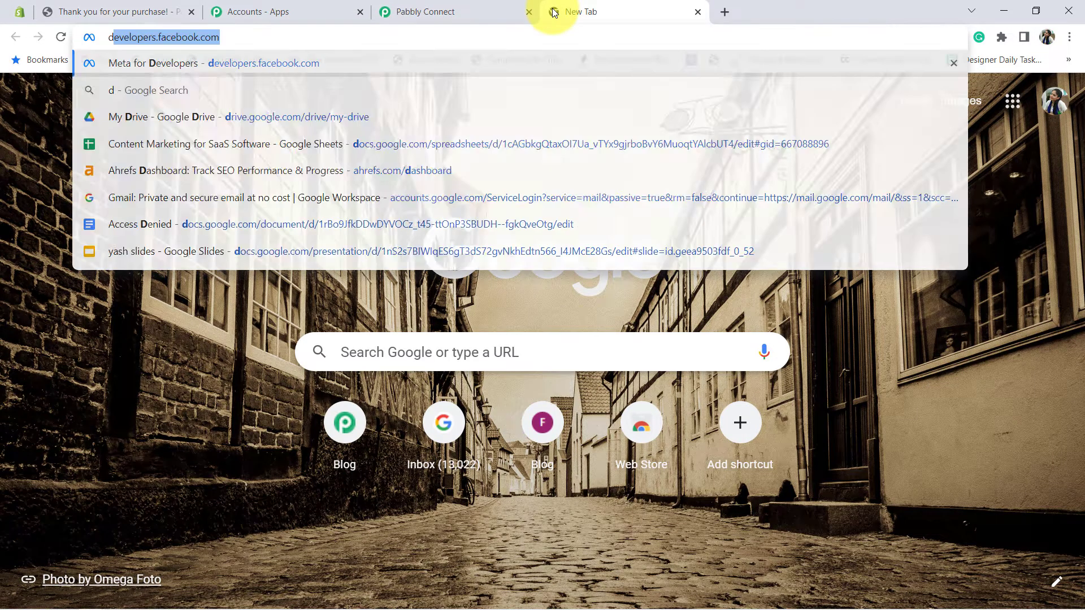
{"action": "type", "text": "evelopers.f"}
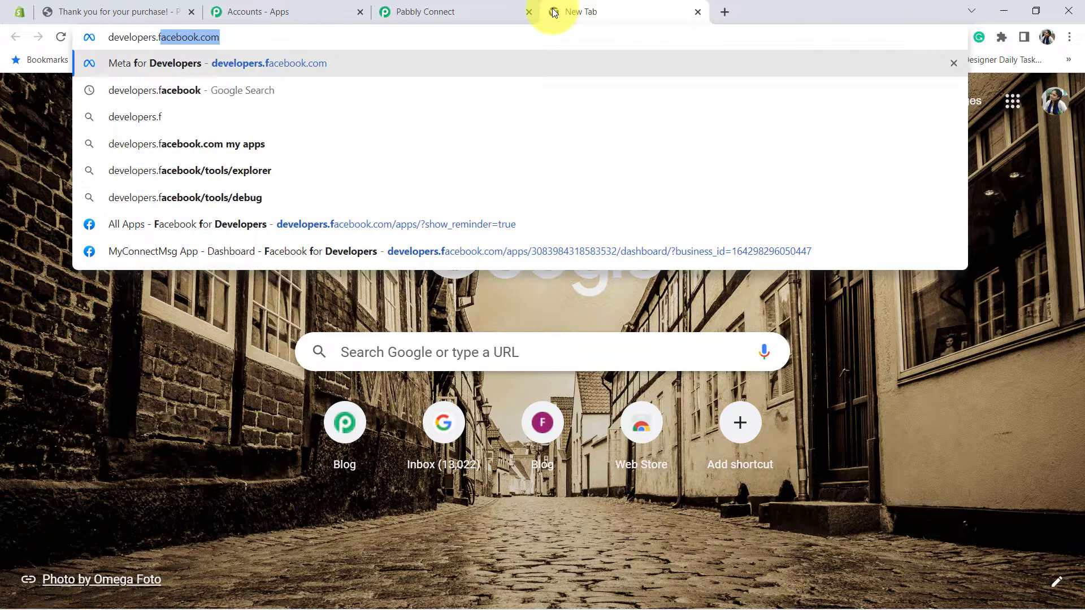
{"action": "type", "text": "acebo"}
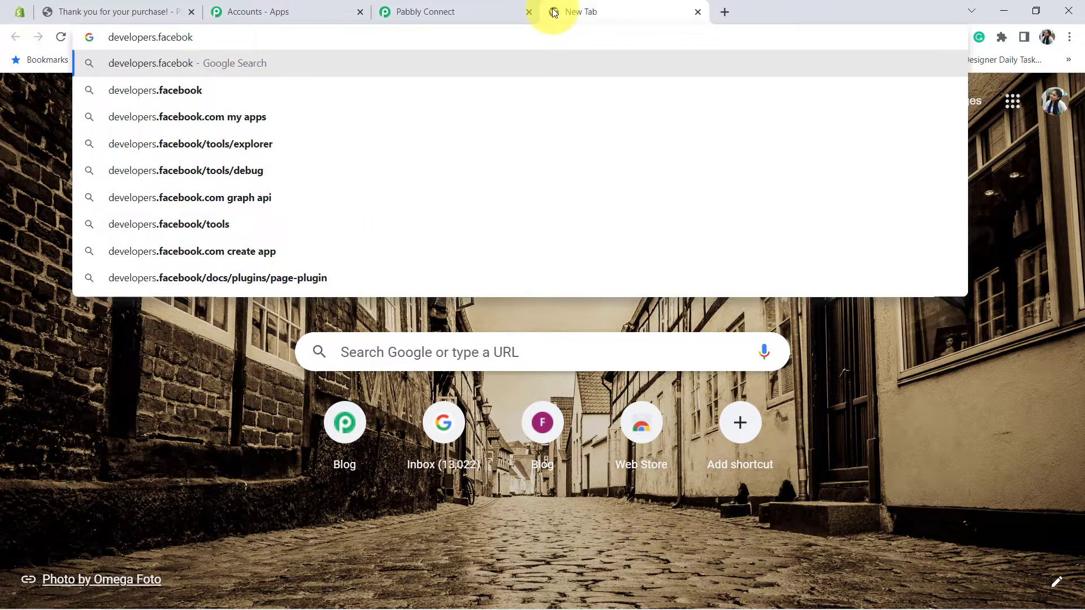
{"action": "type", "text": "ok.com"}
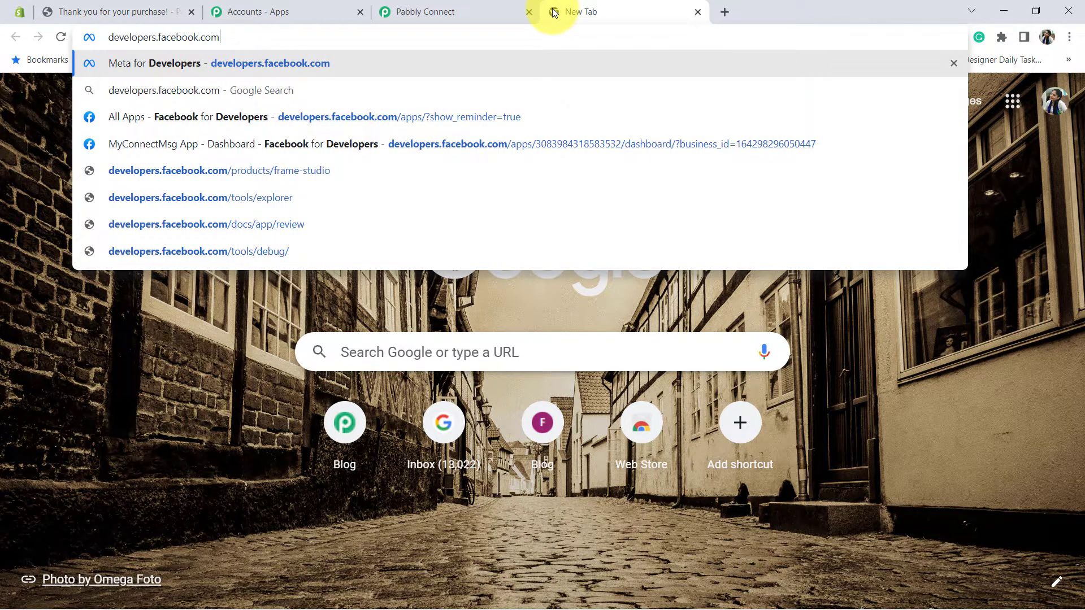
{"action": "key", "text": "Return"}
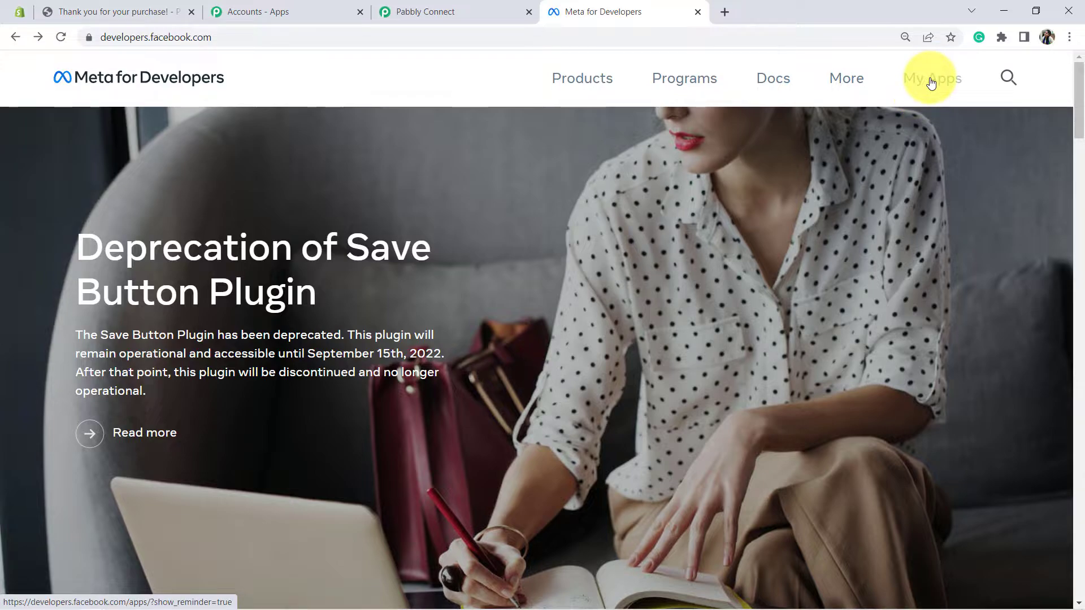
{"action": "left_click", "coordinate": [931, 83]}
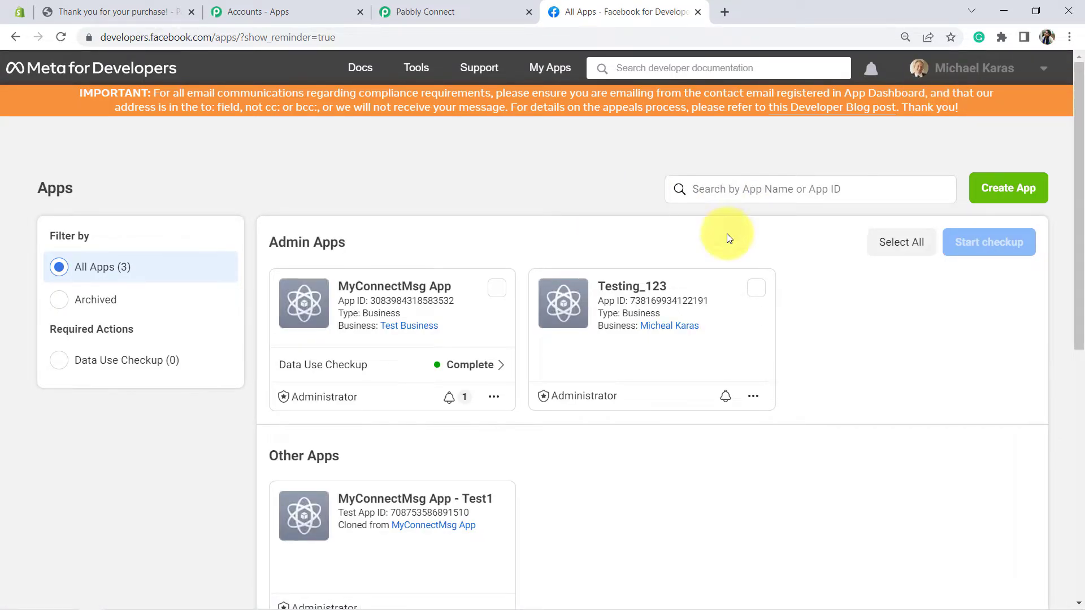
{"action": "left_click", "coordinate": [1044, 196]}
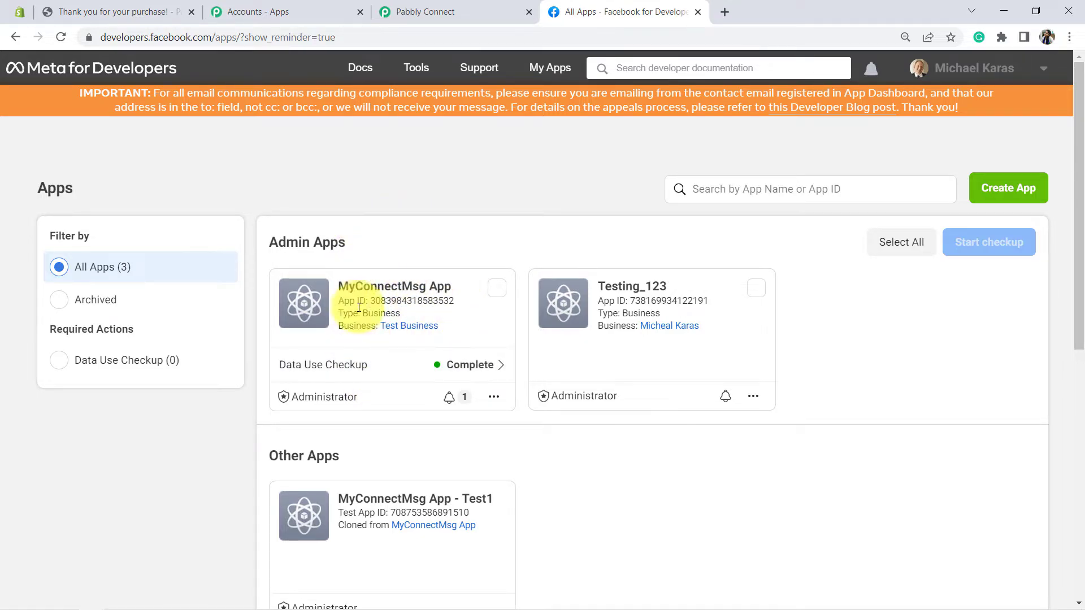
Open MyConnectMsg App's WhatsApp Getting Started page, then go back to the Pabbly connection form
{"action": "left_click", "coordinate": [397, 293]}
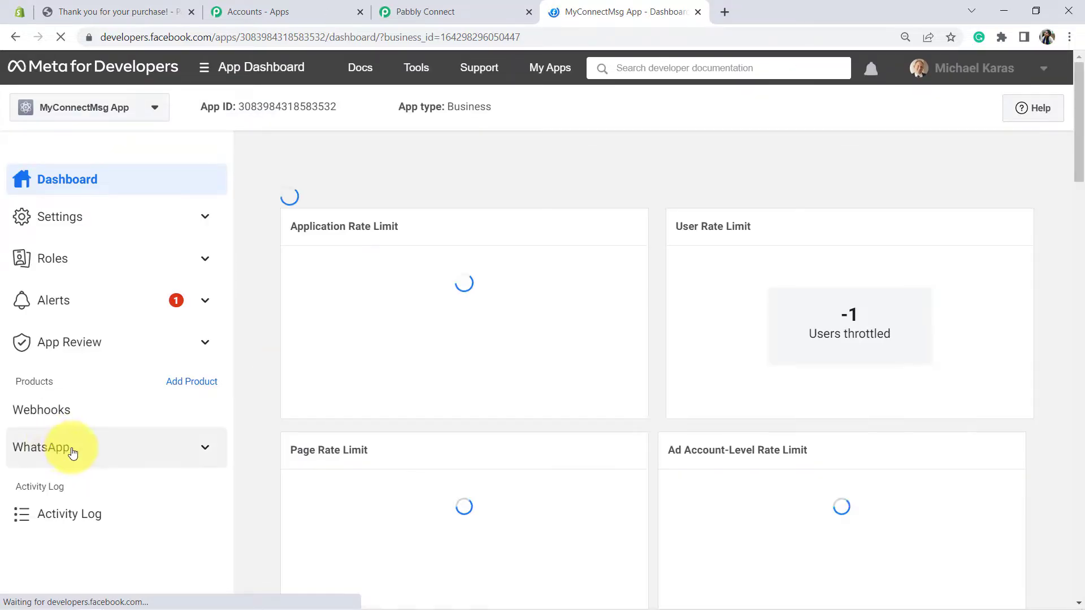
{"action": "left_click", "coordinate": [49, 448]}
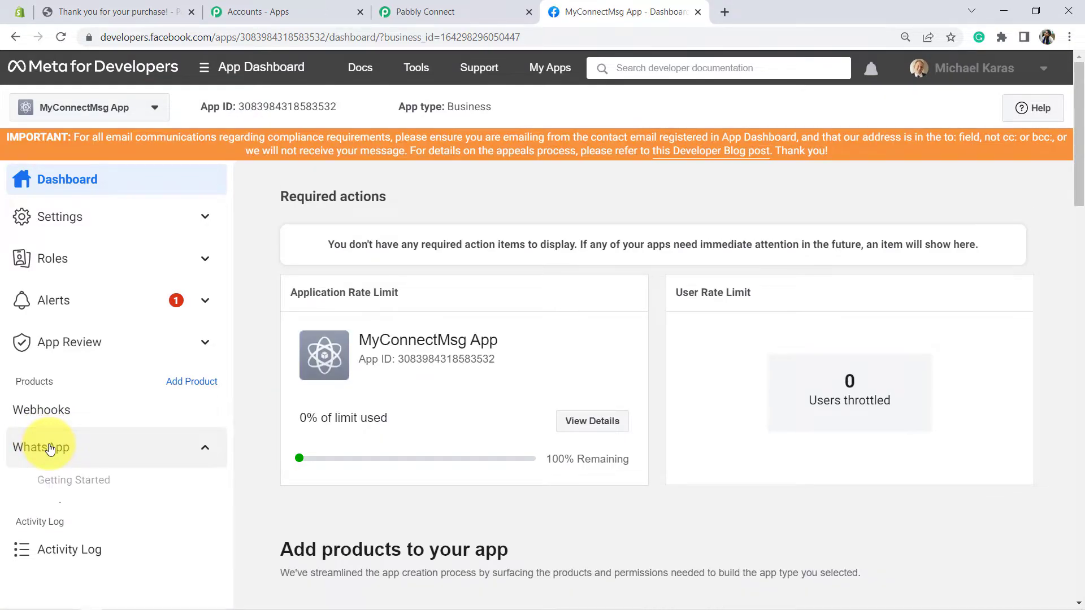
{"action": "left_click", "coordinate": [60, 482]}
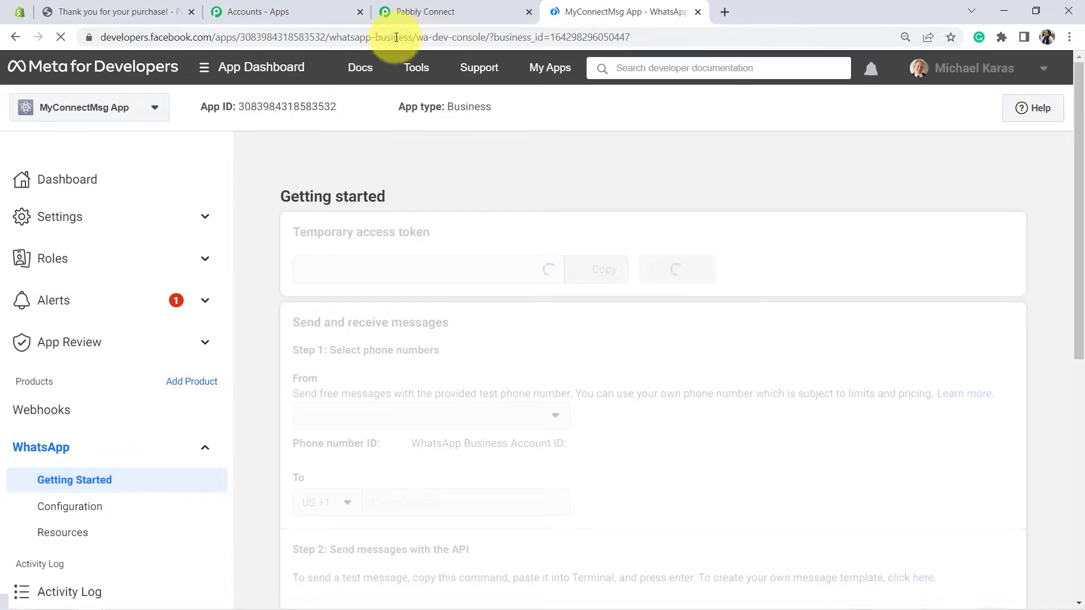
{"action": "left_click", "coordinate": [443, 12]}
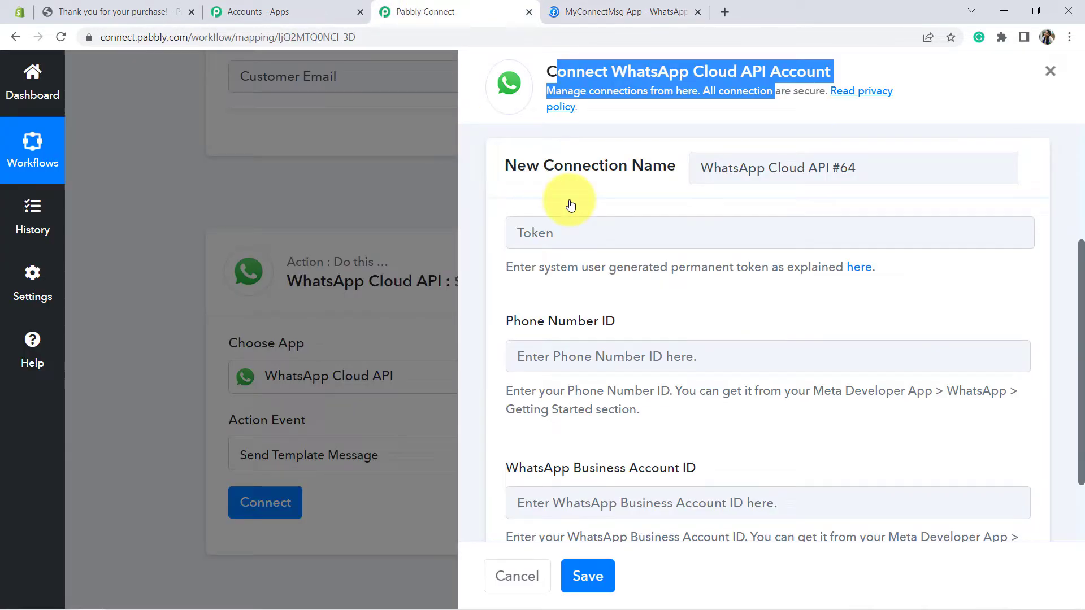
Paste Meta's temporary access token into the Pabbly WhatsApp connection's Token field
{"action": "left_click", "coordinate": [595, 2]}
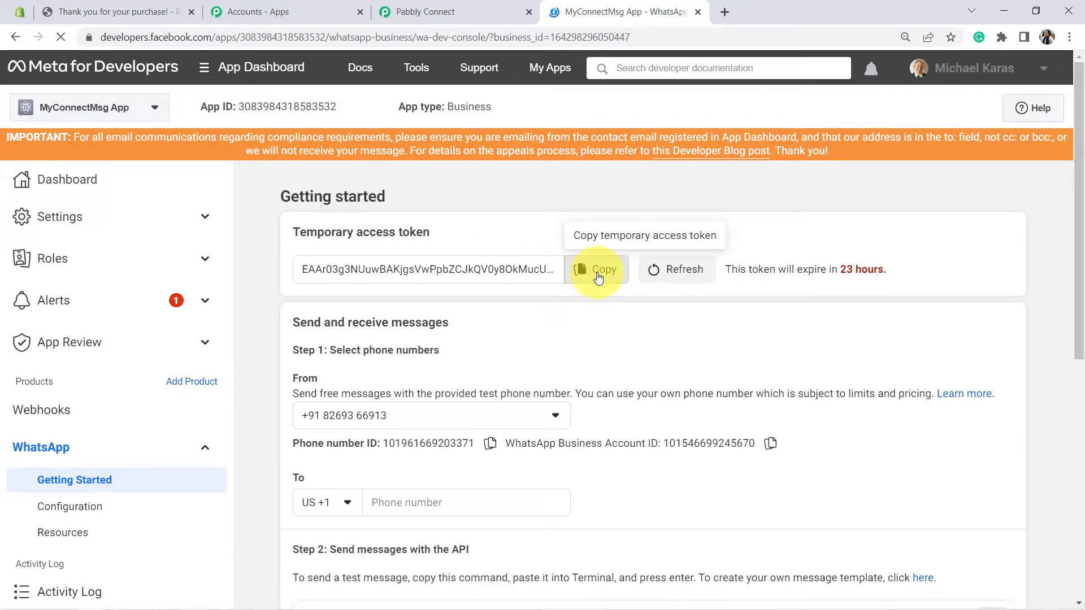
{"action": "left_click_drag", "start_coordinate": [383, 240], "coordinate": [430, 232]}
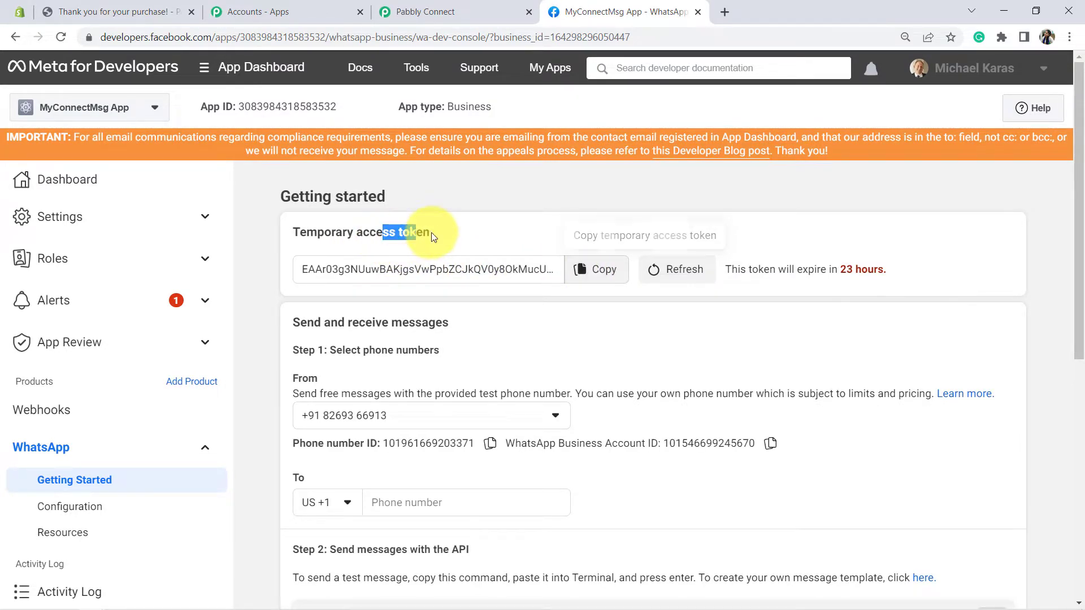
{"action": "left_click_drag", "start_coordinate": [757, 269], "coordinate": [856, 269]}
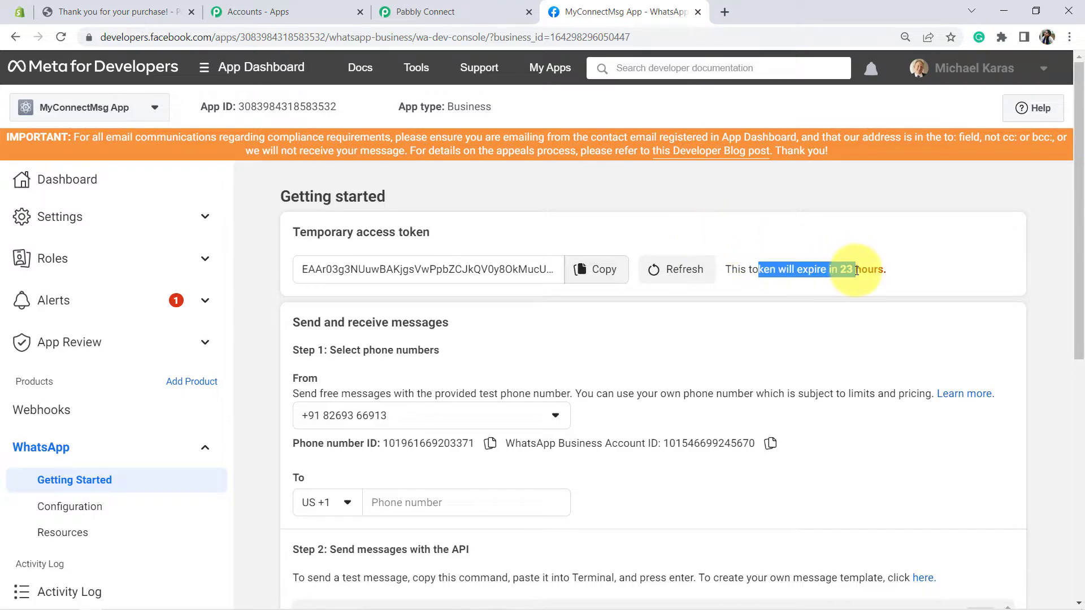
{"action": "left_click", "coordinate": [470, 6]}
{"action": "left_click", "coordinate": [629, 235]}
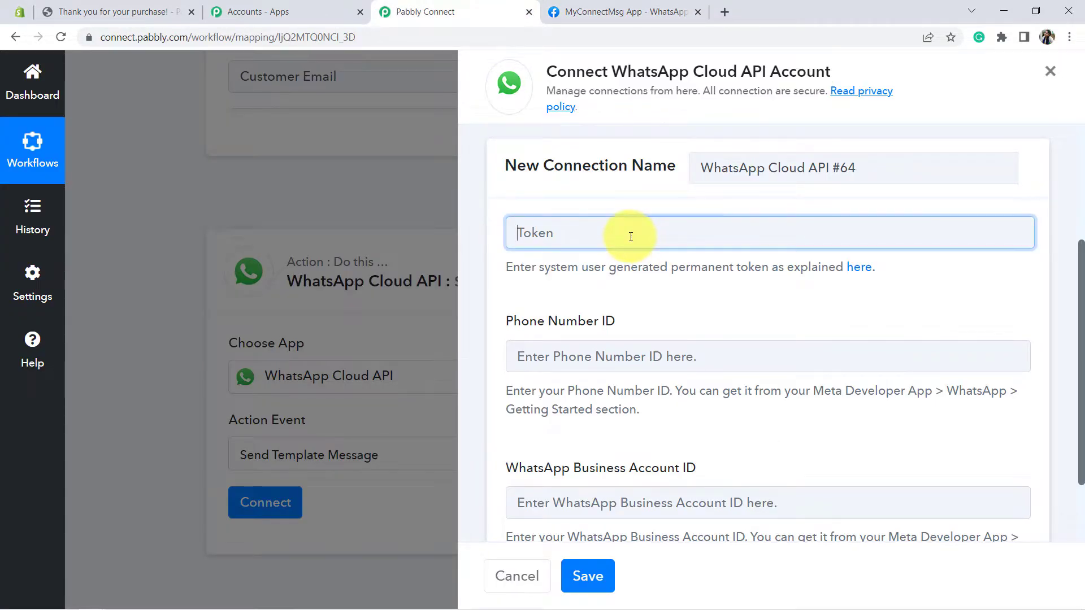
{"action": "key", "text": "ctrl+v"}
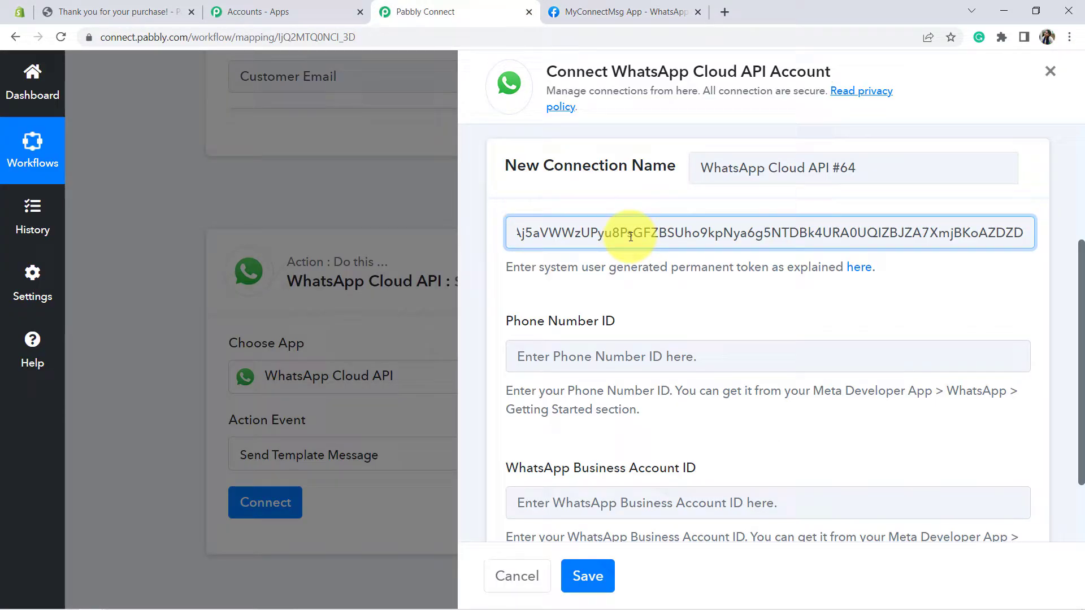
Copy Meta's Phone number ID into the Phone Number ID field
{"action": "left_click", "coordinate": [632, 9]}
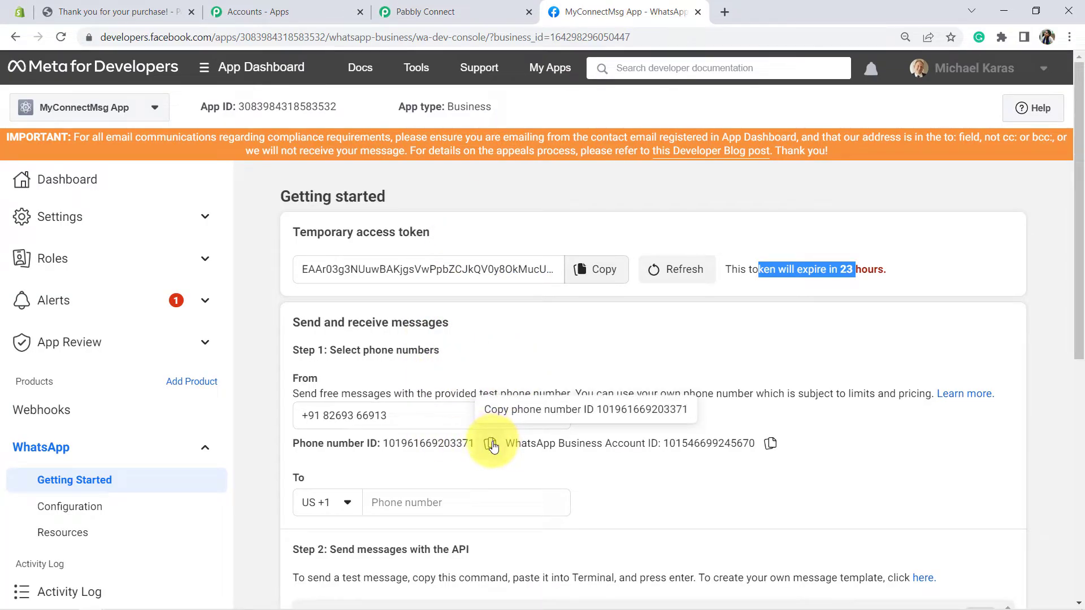
{"action": "left_click", "coordinate": [489, 443]}
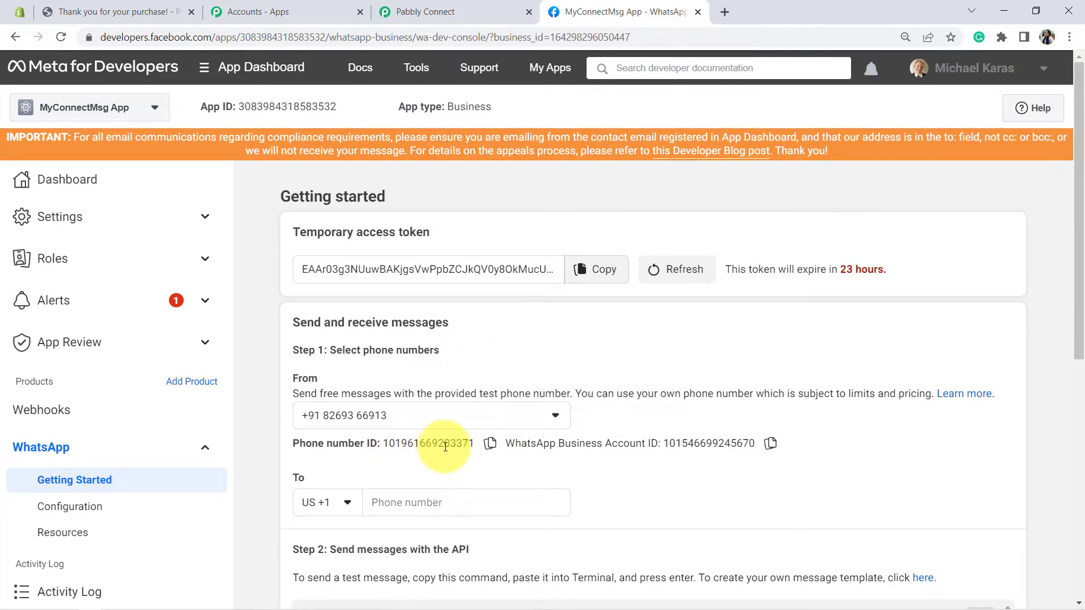
{"action": "left_click", "coordinate": [443, 14]}
{"action": "left_click", "coordinate": [572, 349]}
{"action": "key", "text": "ctrl+v"}
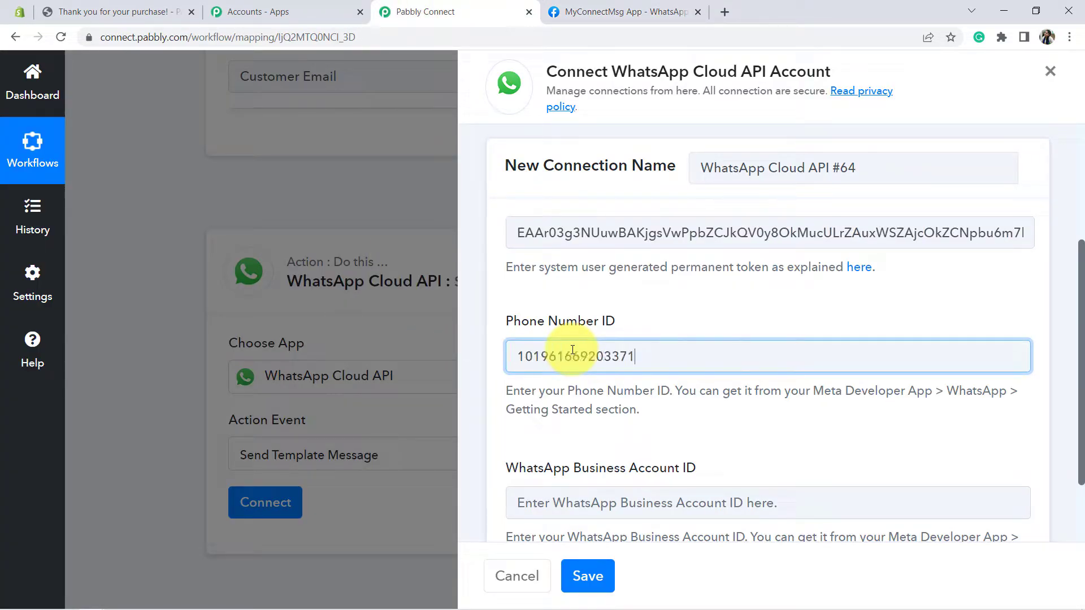
Paste the WhatsApp Business Account ID into its field and save the connection
{"action": "left_click", "coordinate": [665, 5]}
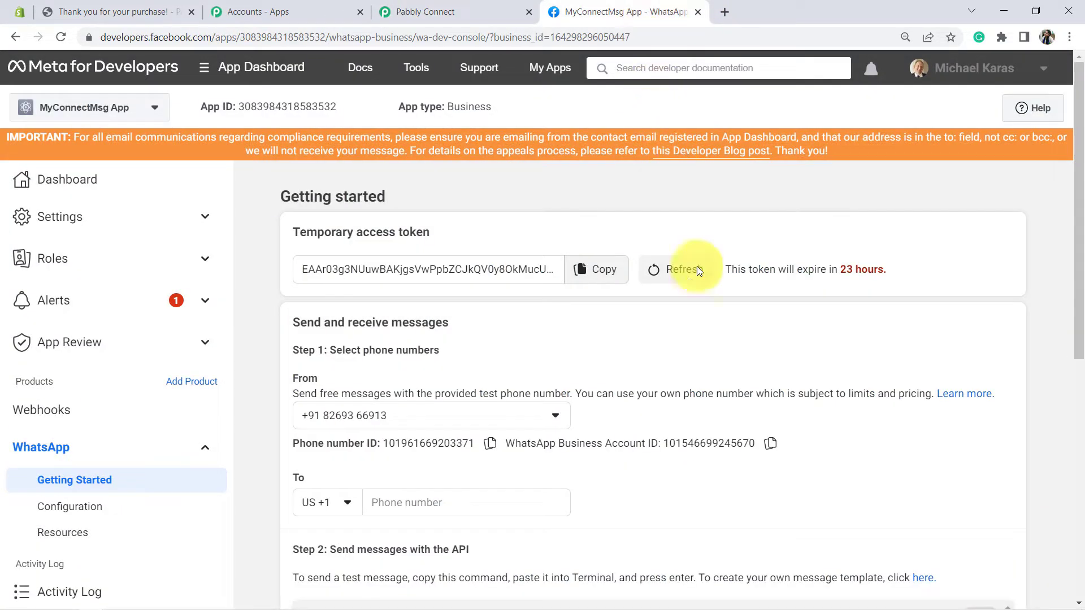
{"action": "left_click", "coordinate": [771, 443]}
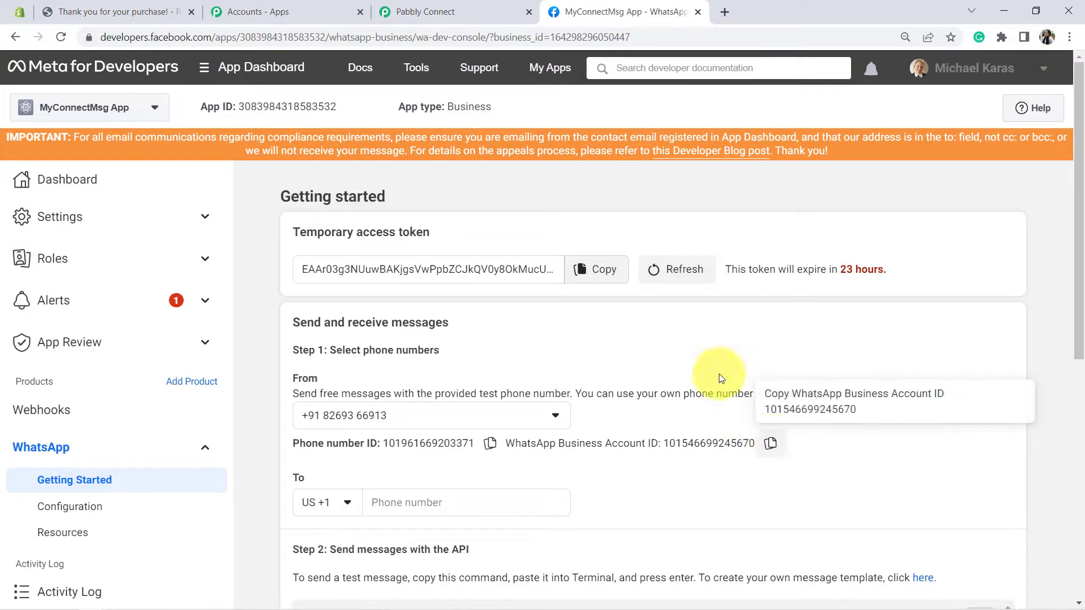
{"action": "left_click", "coordinate": [446, 12]}
{"action": "left_click", "coordinate": [582, 502]}
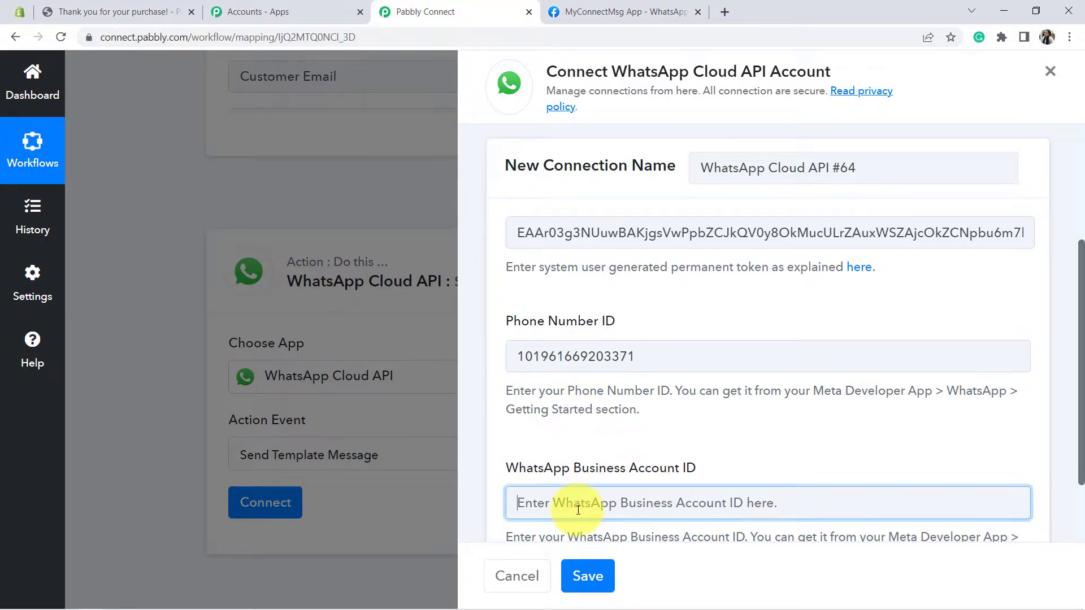
{"action": "key", "text": "ctrl+v"}
{"action": "left_click", "coordinate": [582, 574]}
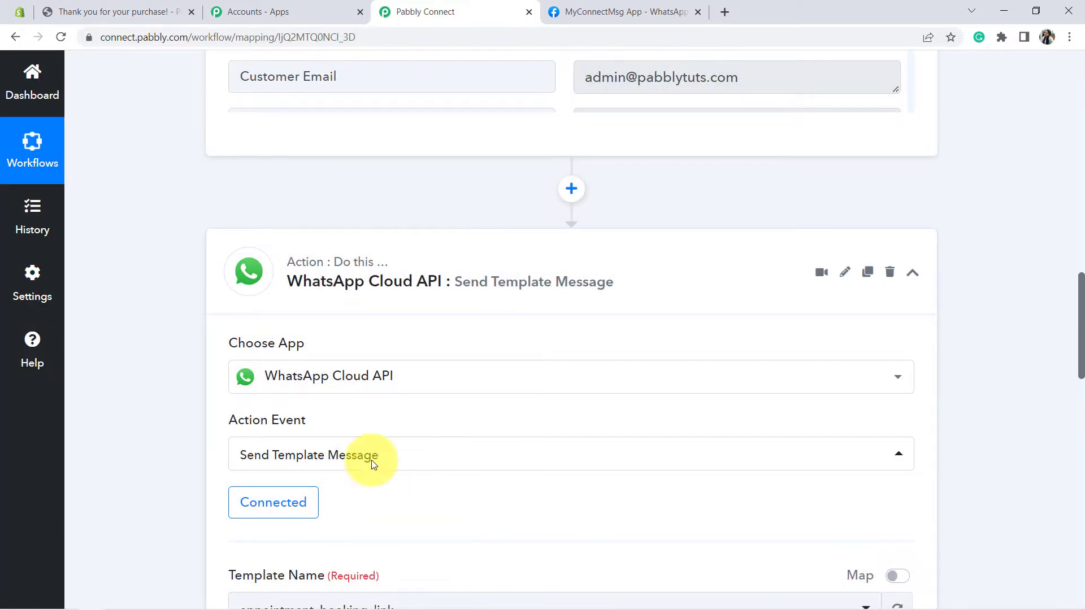
Check the Template Name field, then open Meta's message template management via Step 2's 'here' link
{"action": "scroll", "coordinate": [716, 242], "scroll_direction": "down", "scroll_amount": 5}
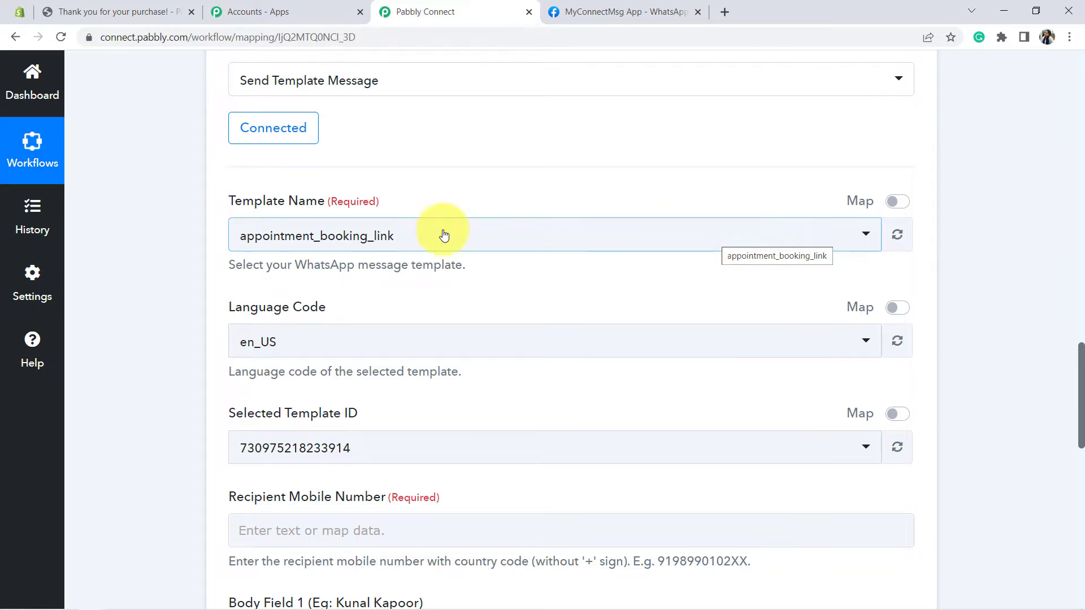
{"action": "left_click_drag", "start_coordinate": [230, 199], "coordinate": [351, 190]}
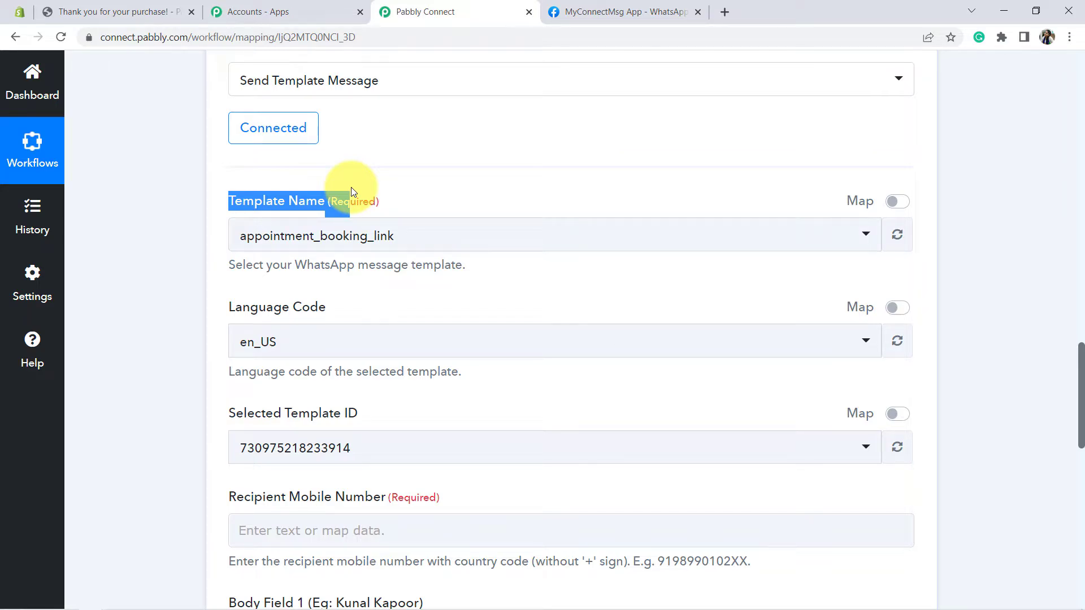
{"action": "left_click", "coordinate": [629, 4]}
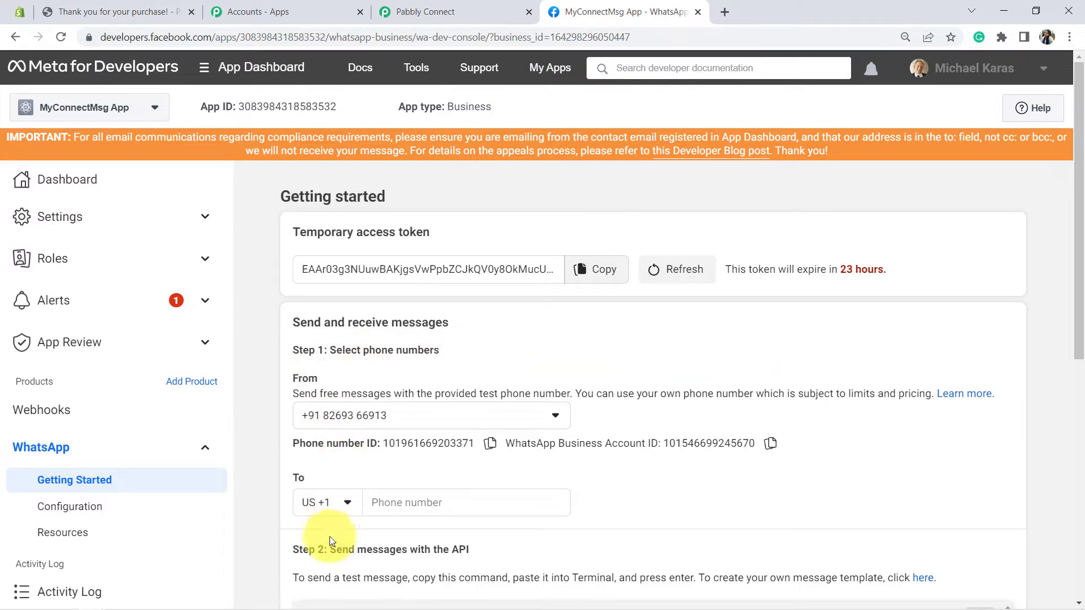
{"action": "left_click_drag", "start_coordinate": [331, 544], "coordinate": [429, 520]}
{"action": "scroll", "coordinate": [429, 520], "scroll_direction": "down", "scroll_amount": 2}
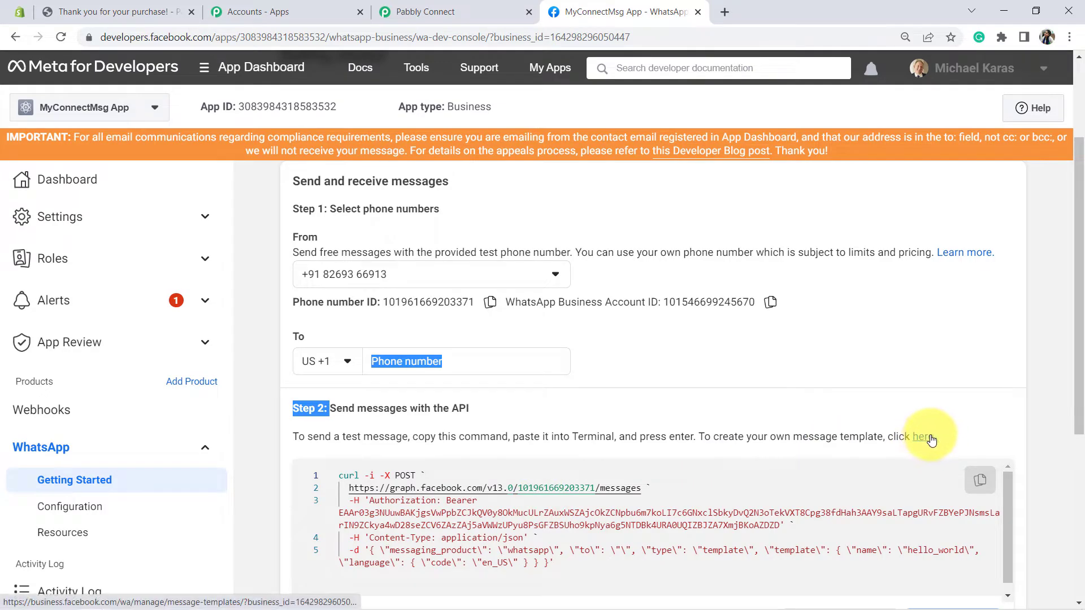
{"action": "left_click", "coordinate": [926, 437]}
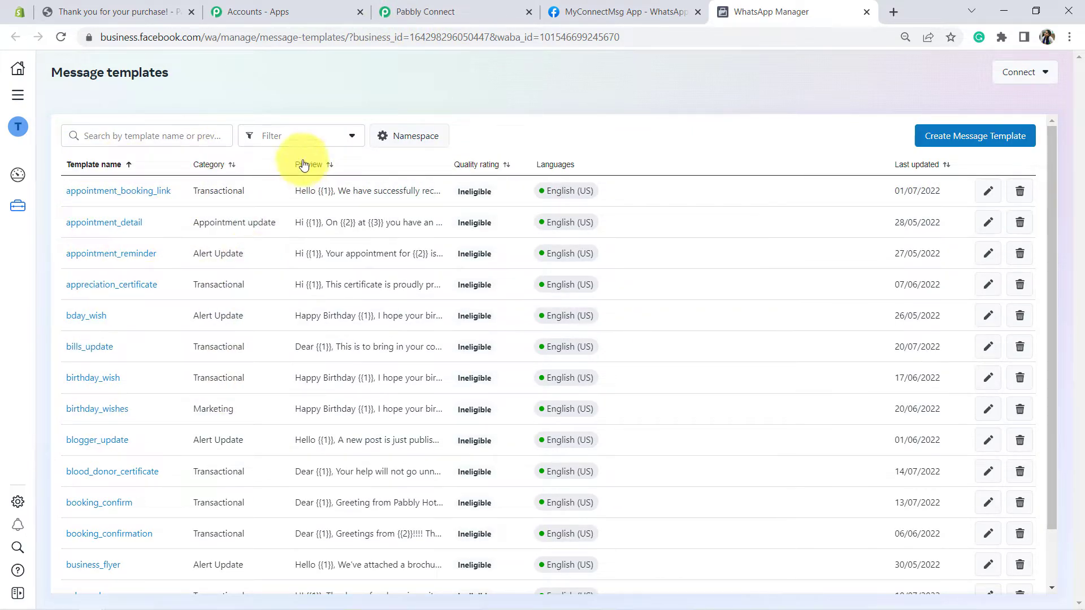
Search the templates for 'orde' and open order_cancel_update
{"action": "mouse_move", "coordinate": [582, 190]}
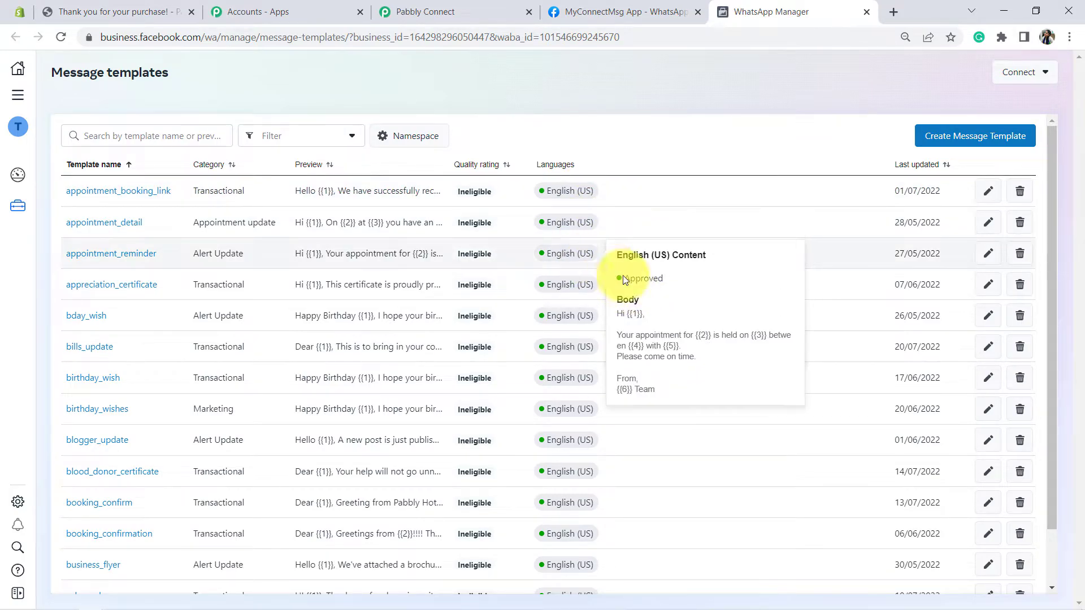
{"action": "left_click", "coordinate": [108, 135]}
{"action": "type", "text": "order"}
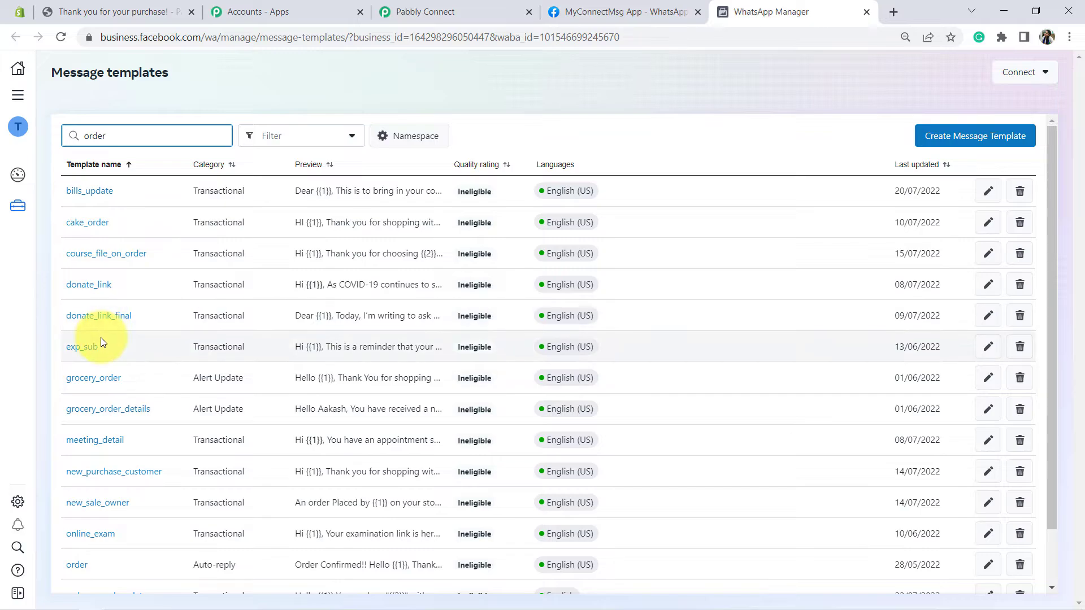
{"action": "left_click_drag", "start_coordinate": [1052, 158], "coordinate": [1051, 198]}
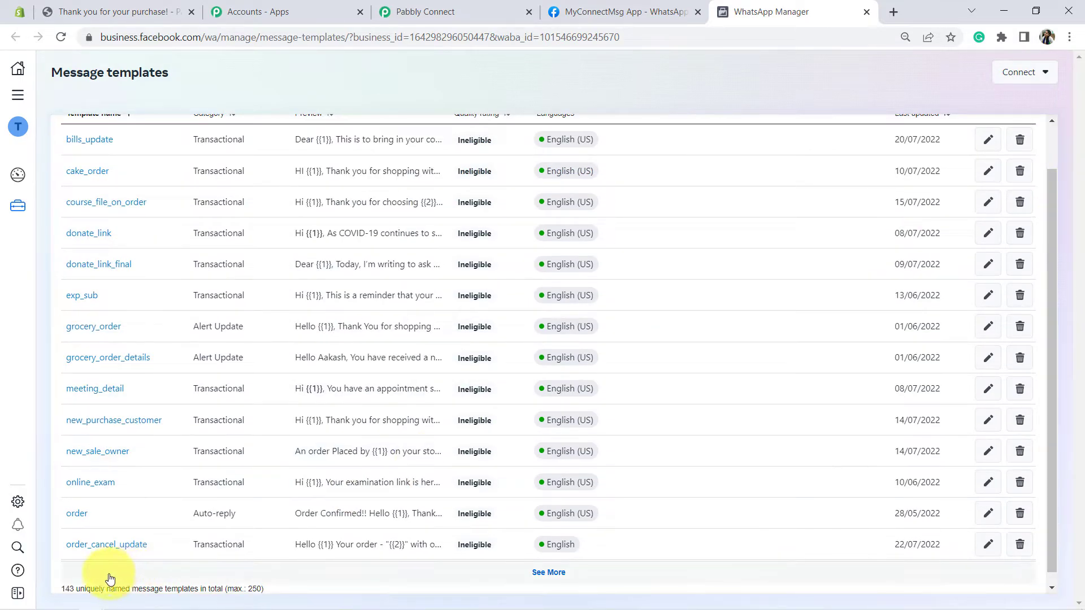
{"action": "left_click", "coordinate": [116, 545]}
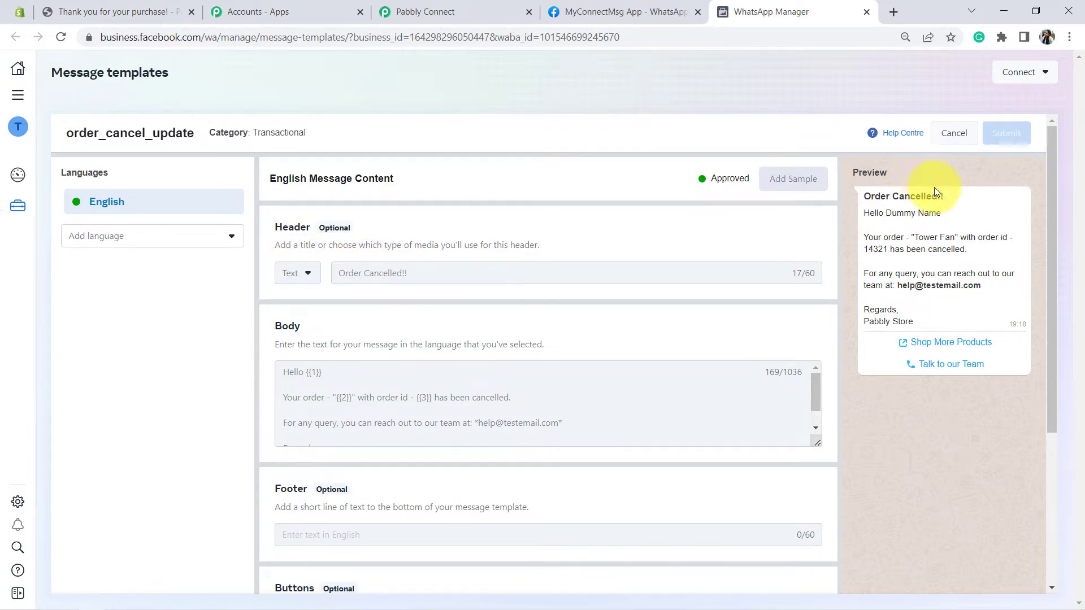
Review the Order Cancelled!! header, body variables {{1}}–{{3}} and sample values in the preview
{"action": "left_click_drag", "start_coordinate": [870, 200], "coordinate": [953, 199]}
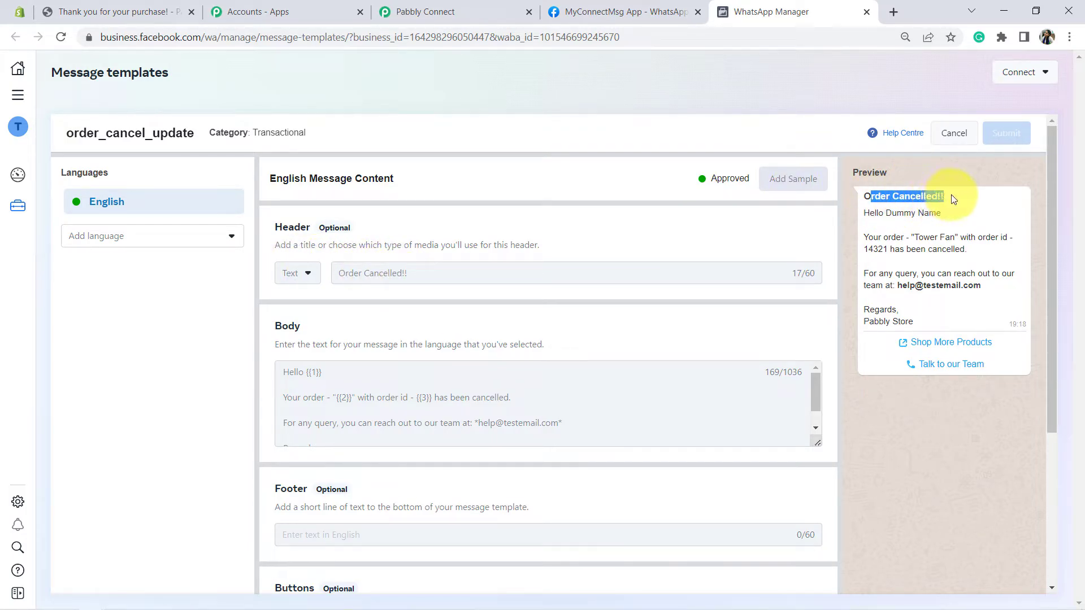
{"action": "left_click_drag", "start_coordinate": [875, 213], "coordinate": [910, 320]}
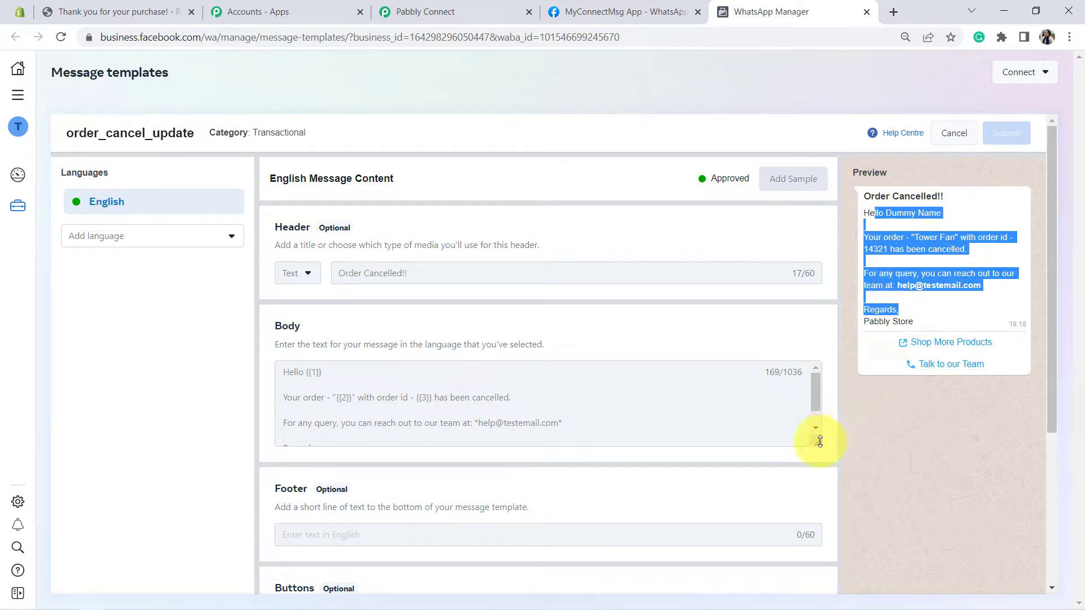
{"action": "left_click_drag", "start_coordinate": [819, 443], "coordinate": [818, 495]}
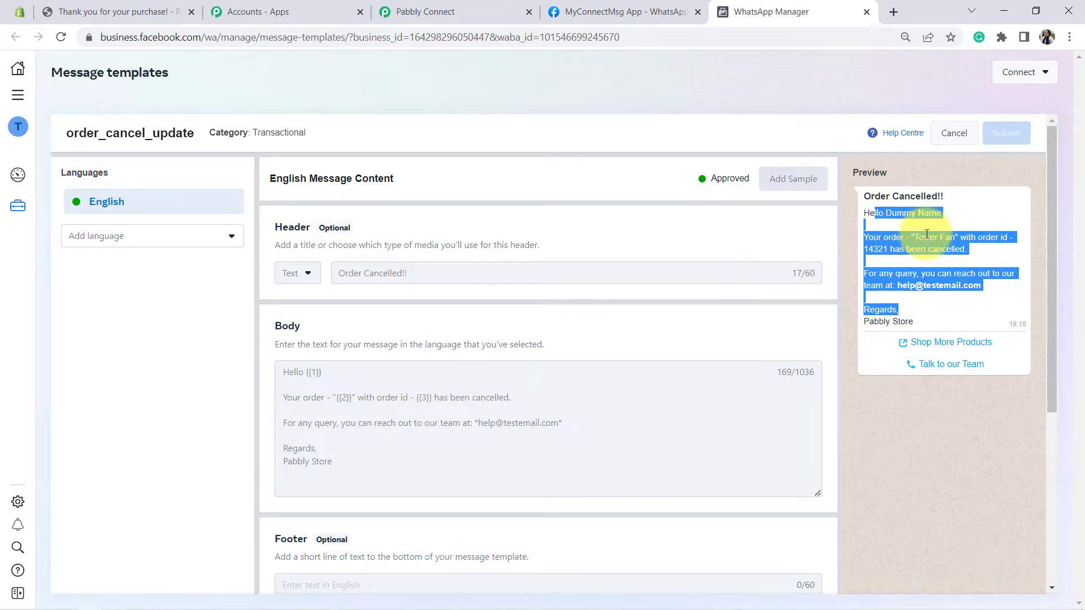
{"action": "left_click", "coordinate": [911, 243]}
{"action": "left_click_drag", "start_coordinate": [888, 212], "coordinate": [954, 238]}
{"action": "left_click_drag", "start_coordinate": [869, 250], "coordinate": [889, 250]}
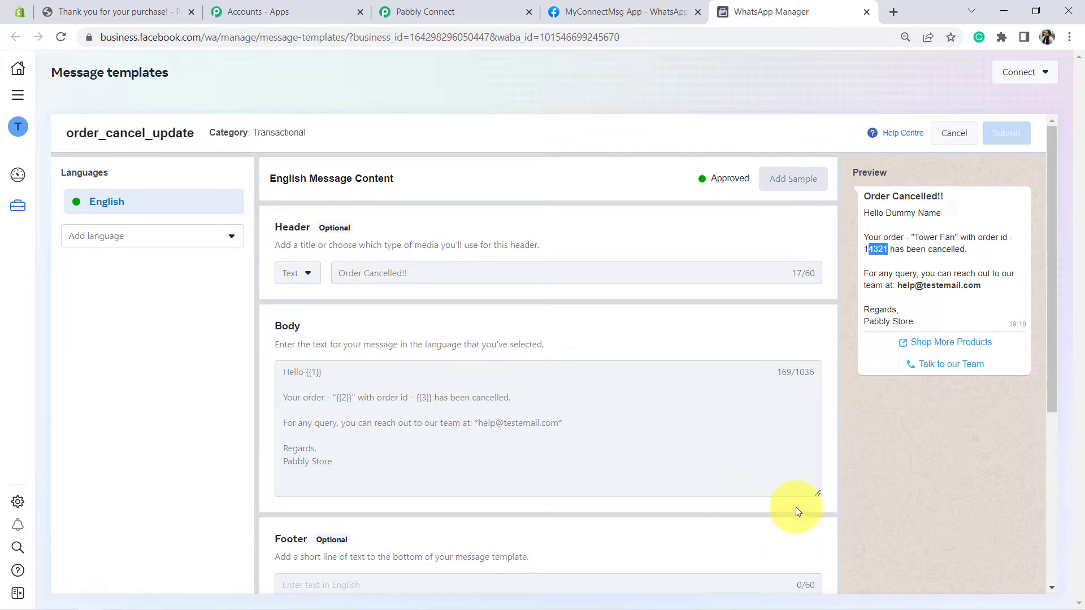
{"action": "left_click_drag", "start_coordinate": [1052, 269], "coordinate": [1065, 453]}
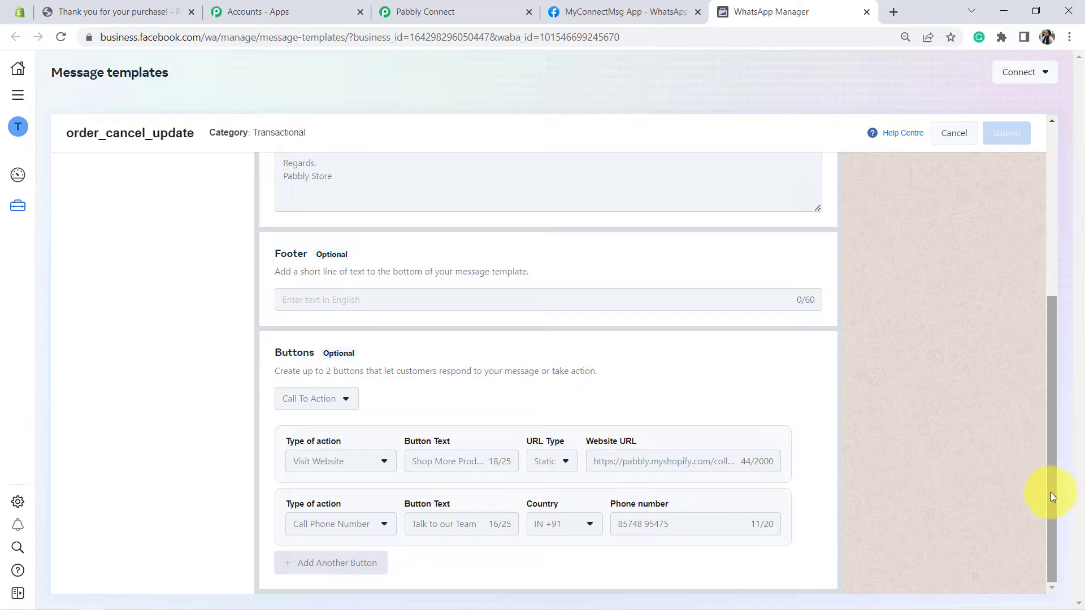
{"action": "left_click_drag", "start_coordinate": [1052, 419], "coordinate": [1042, 118]}
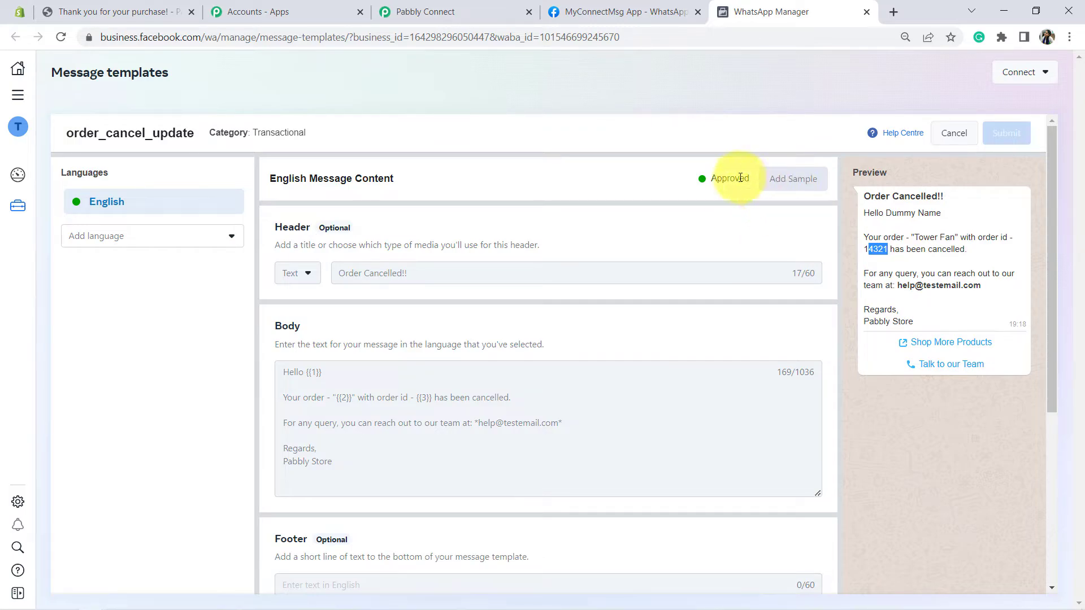
{"action": "left_click_drag", "start_coordinate": [892, 214], "coordinate": [942, 214]}
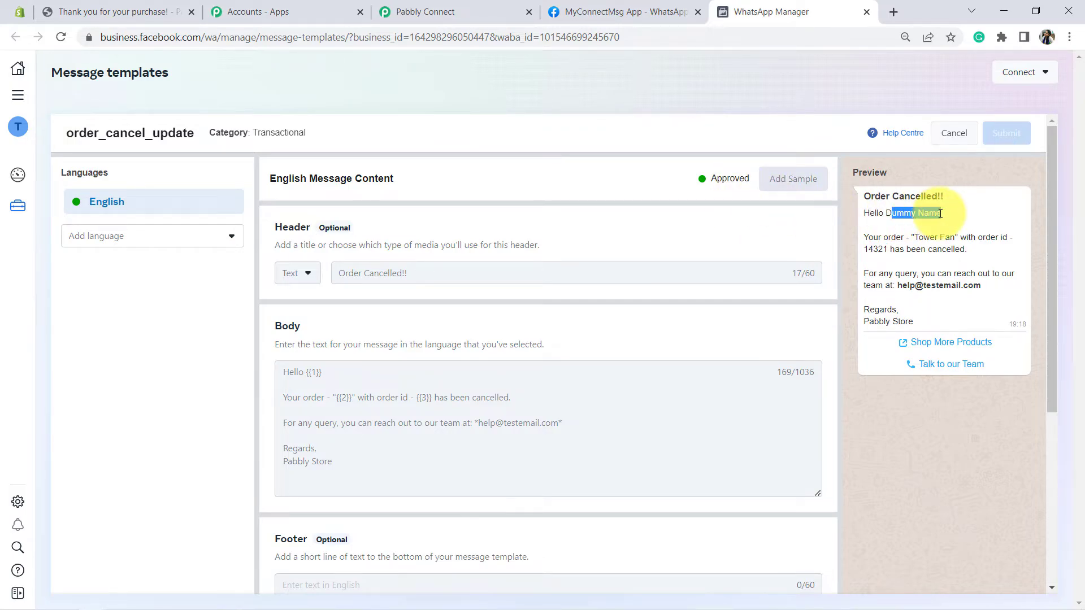
{"action": "left_click", "coordinate": [317, 372]}
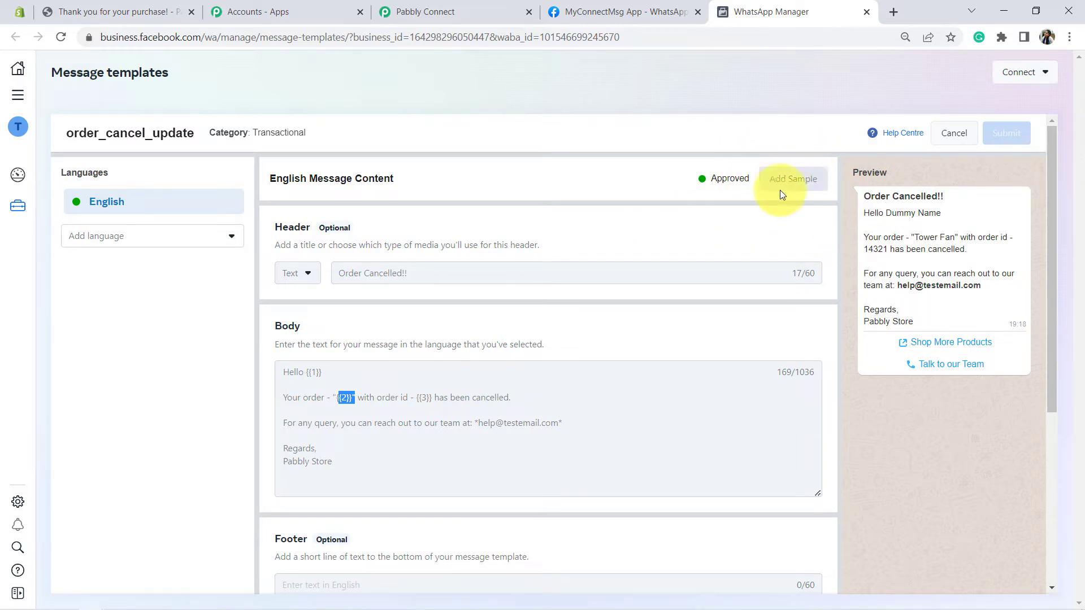
Pick order_cancel_update (searched 'order_c') as the Template Name, revealing Body Fields 1–3
{"action": "left_click", "coordinate": [459, 5]}
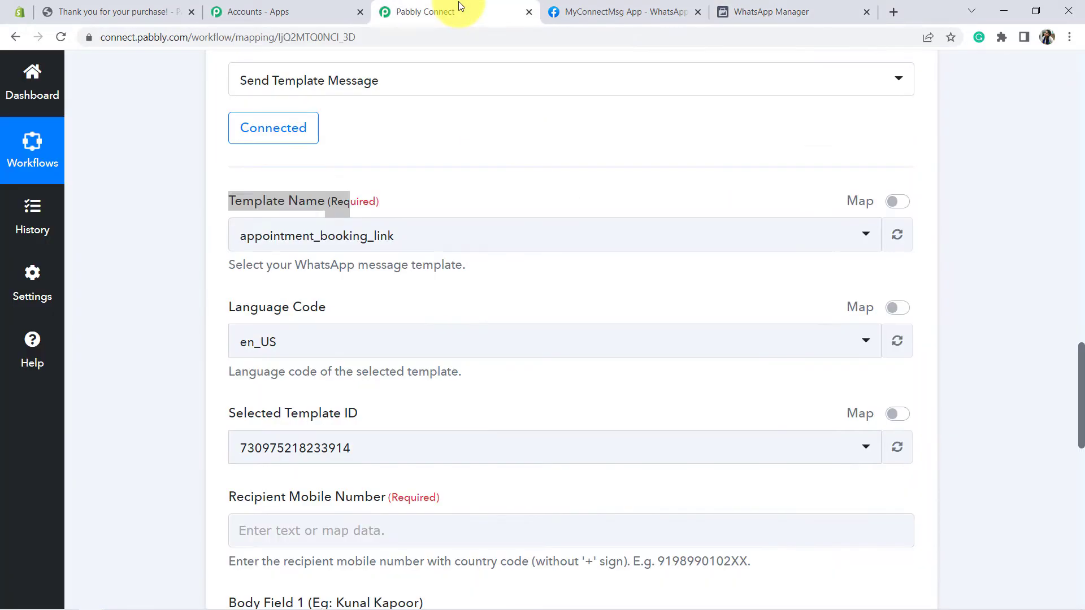
{"action": "left_click", "coordinate": [199, 271]}
{"action": "left_click", "coordinate": [279, 233]}
{"action": "type", "text": "order"}
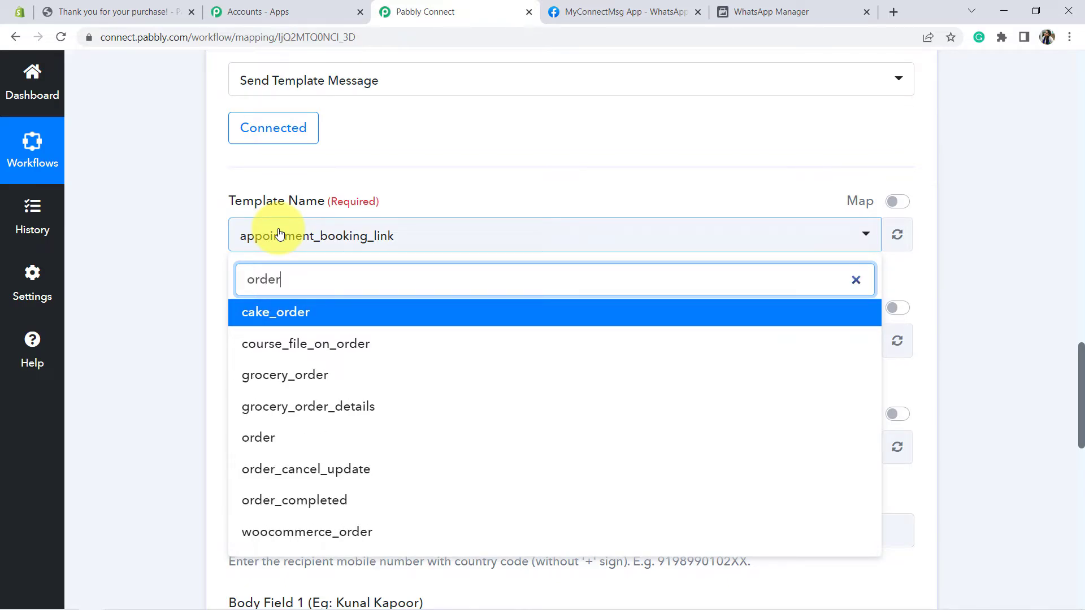
{"action": "type", "text": "_c"}
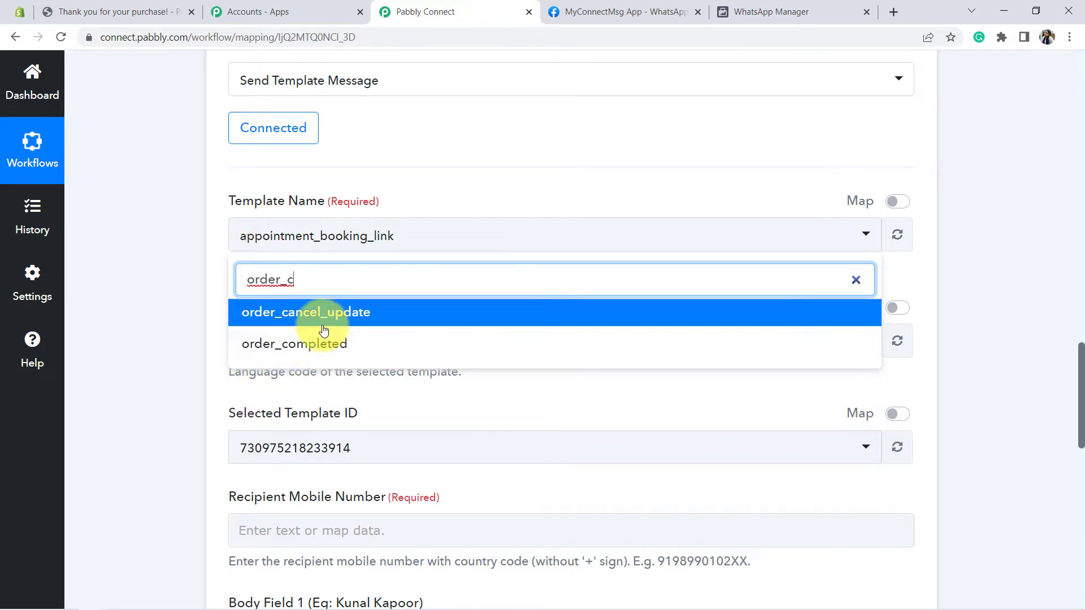
{"action": "left_click", "coordinate": [323, 326]}
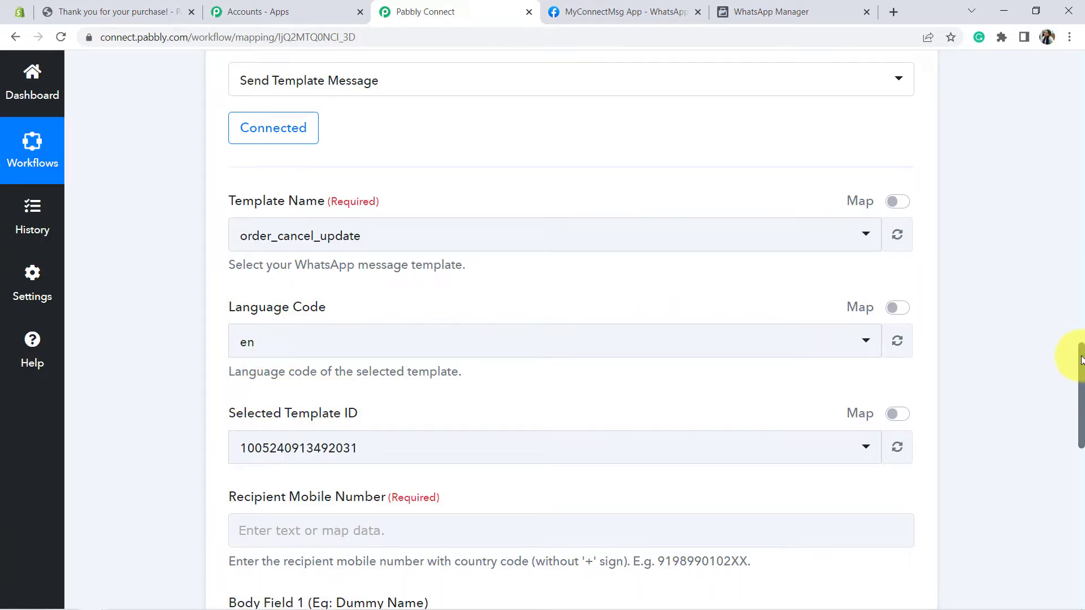
{"action": "left_click_drag", "start_coordinate": [1080, 360], "coordinate": [1081, 431]}
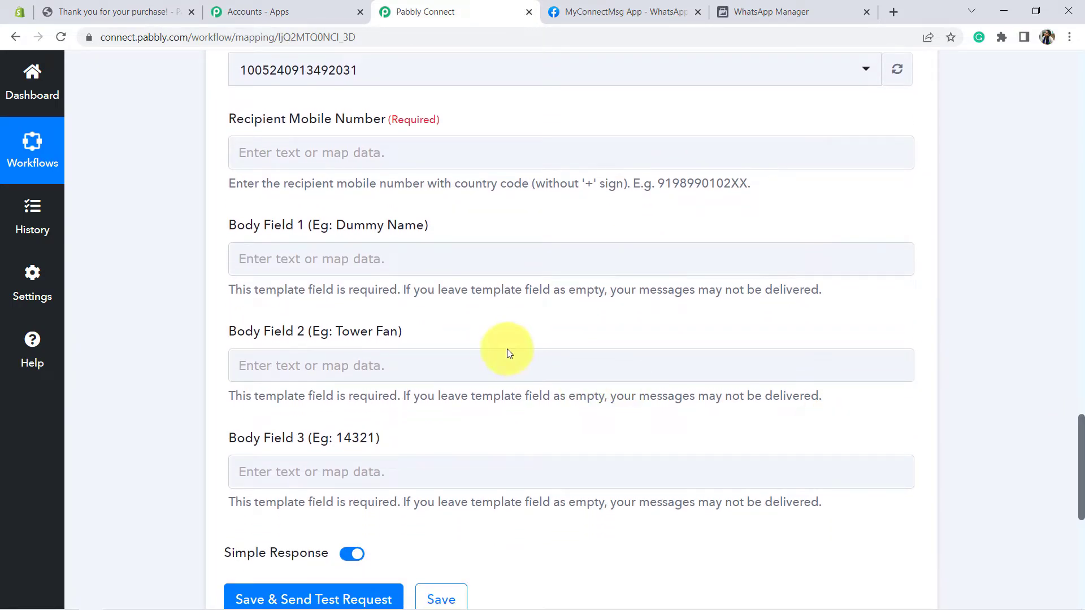
{"action": "left_click_drag", "start_coordinate": [239, 225], "coordinate": [304, 225]}
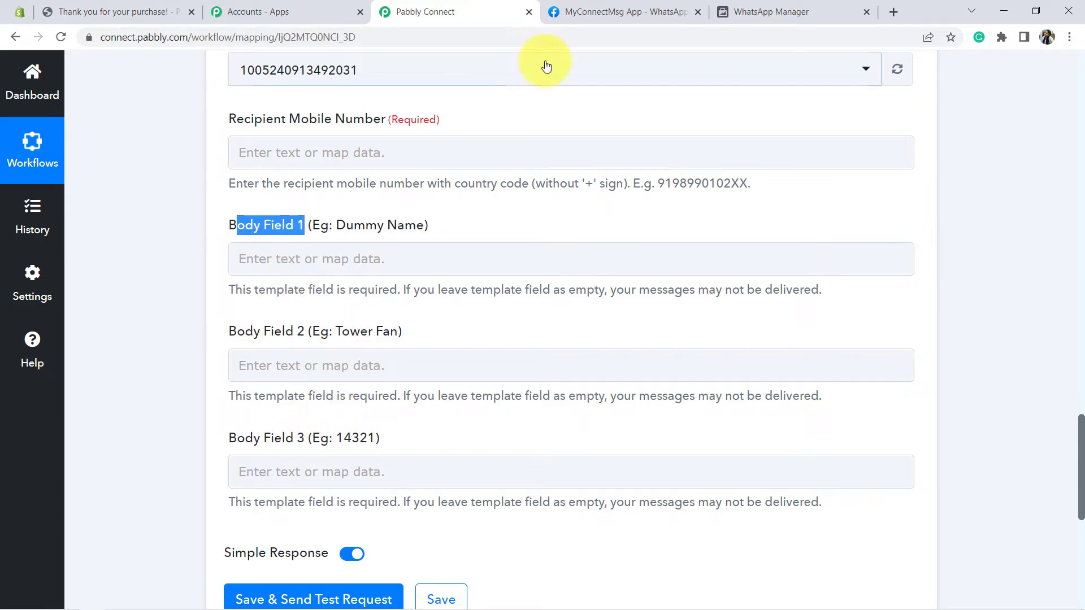
{"action": "left_click", "coordinate": [729, 11]}
Map Body Field 1 to the Shopify: Order Cancelled Billing Address Name
{"action": "left_click_drag", "start_coordinate": [699, 11], "coordinate": [619, 13]}
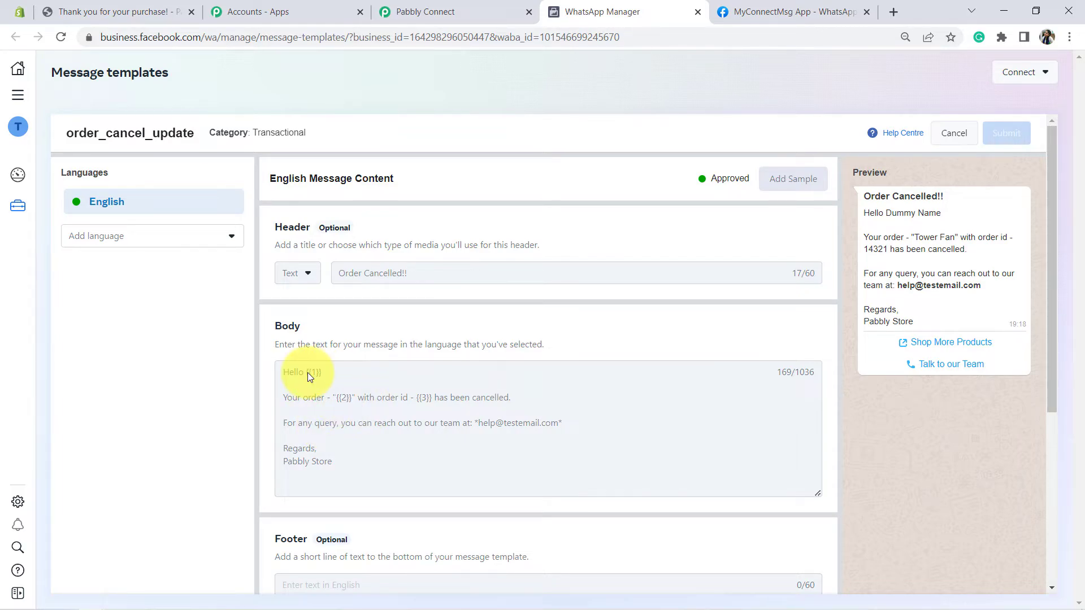
{"action": "left_click", "coordinate": [450, 11]}
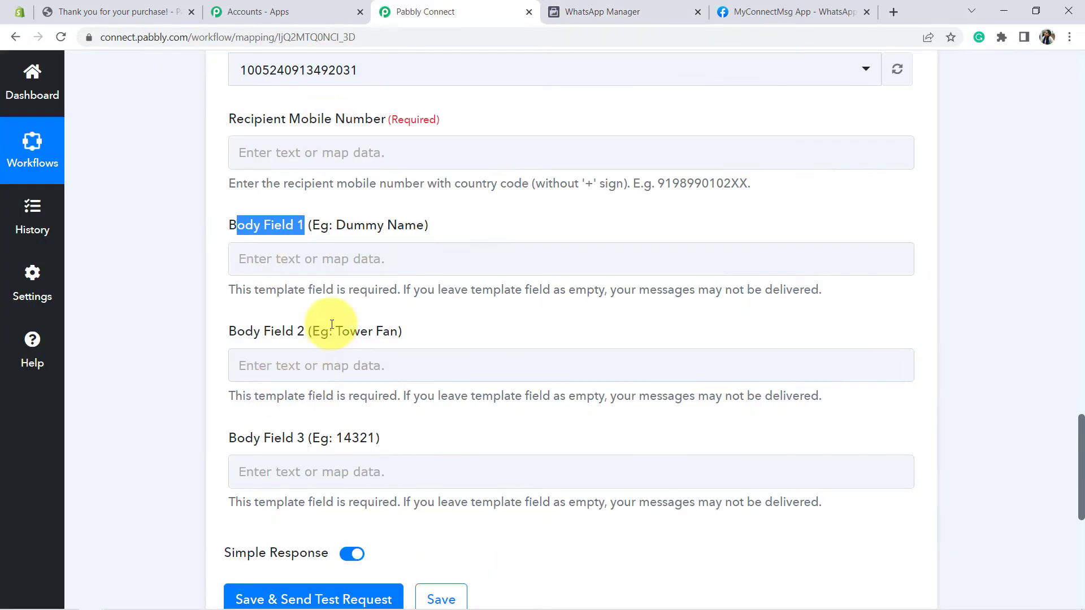
{"action": "left_click", "coordinate": [309, 264]}
{"action": "left_click", "coordinate": [1050, 330]}
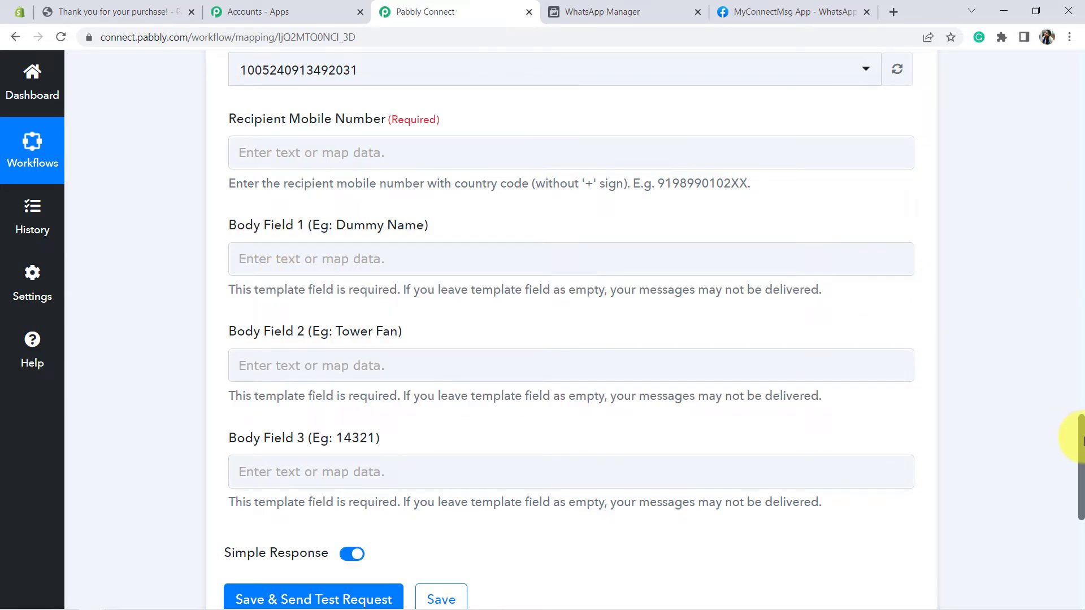
{"action": "left_click_drag", "start_coordinate": [1081, 432], "coordinate": [1073, 209]}
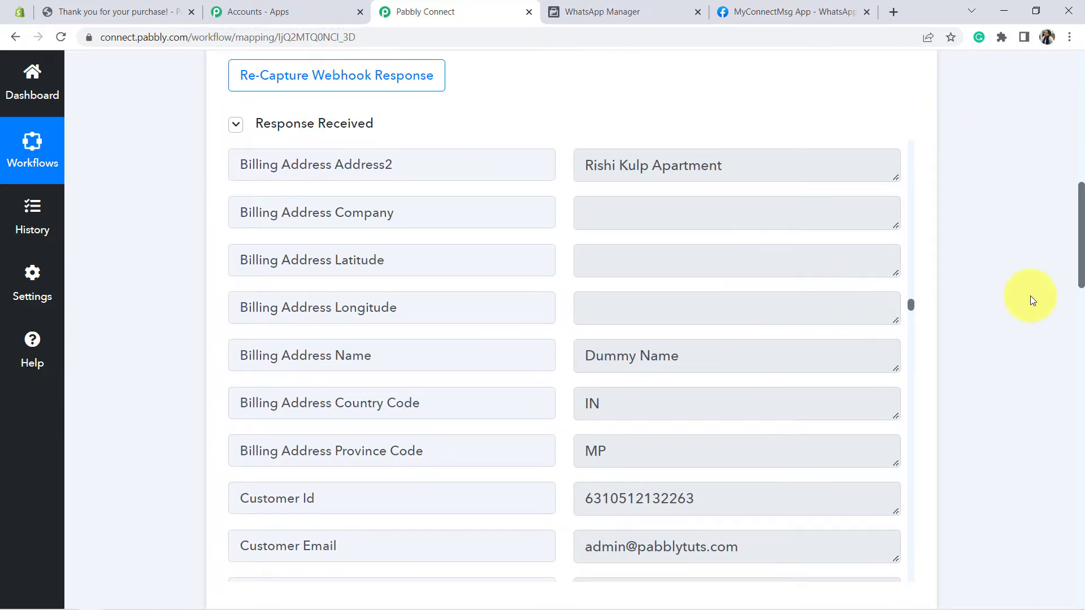
{"action": "left_click_drag", "start_coordinate": [1080, 252], "coordinate": [1082, 469]}
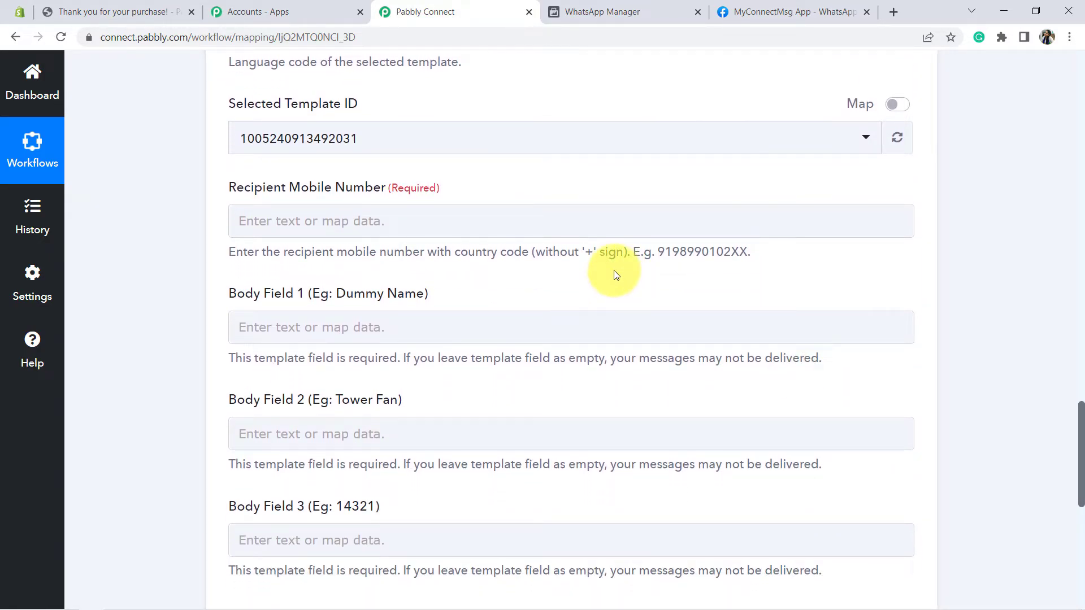
{"action": "left_click", "coordinate": [446, 320]}
{"action": "left_click", "coordinate": [383, 324]}
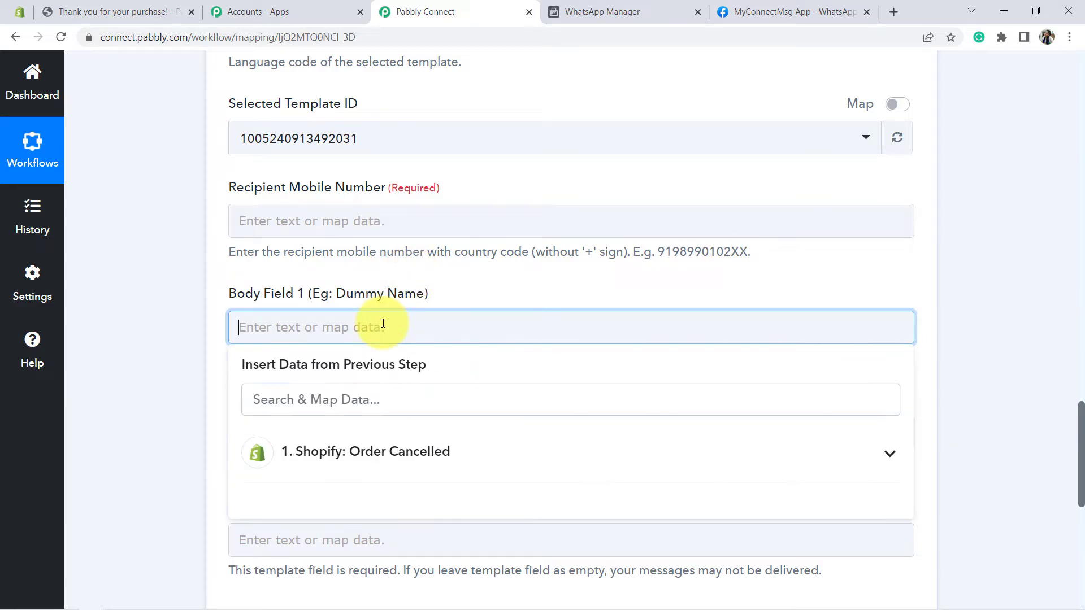
{"action": "left_click", "coordinate": [425, 460]}
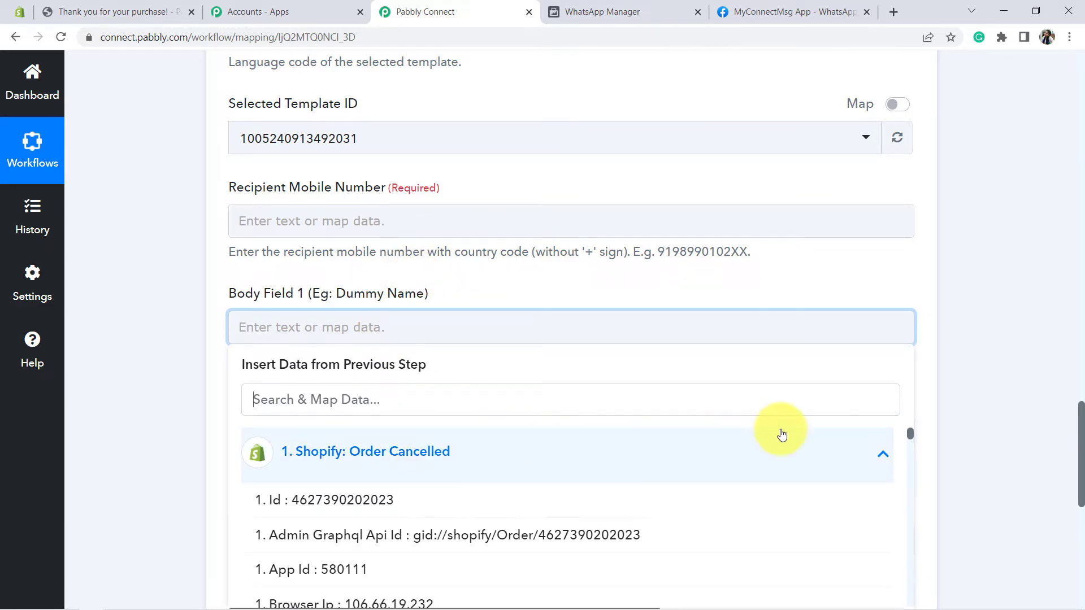
{"action": "left_click_drag", "start_coordinate": [1082, 417], "coordinate": [1082, 463]}
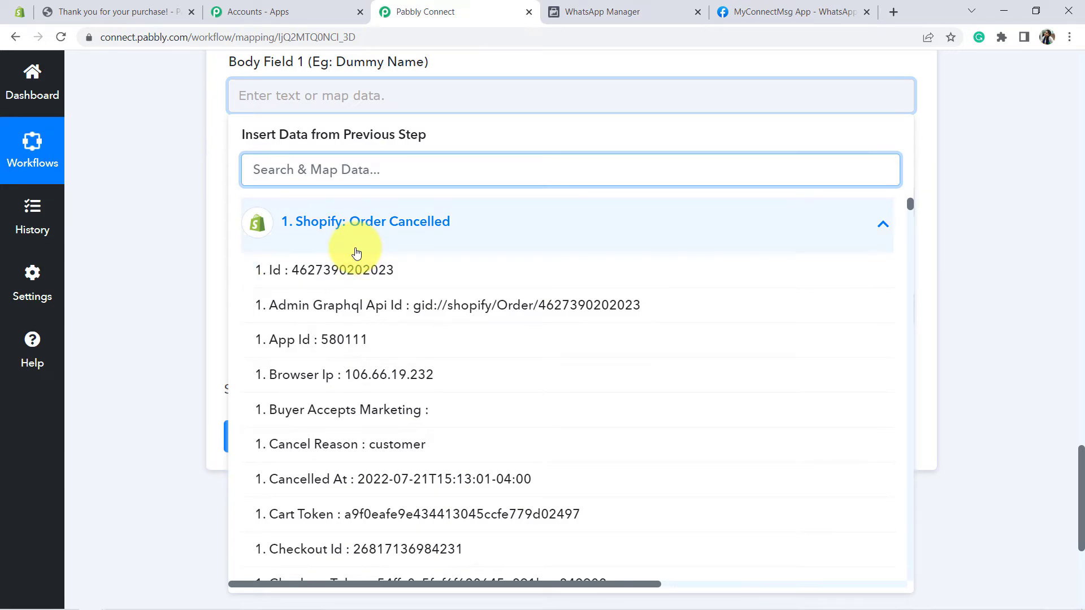
{"action": "left_click_drag", "start_coordinate": [909, 205], "coordinate": [909, 212]}
{"action": "left_click", "coordinate": [396, 174]}
{"action": "type", "text": "name"}
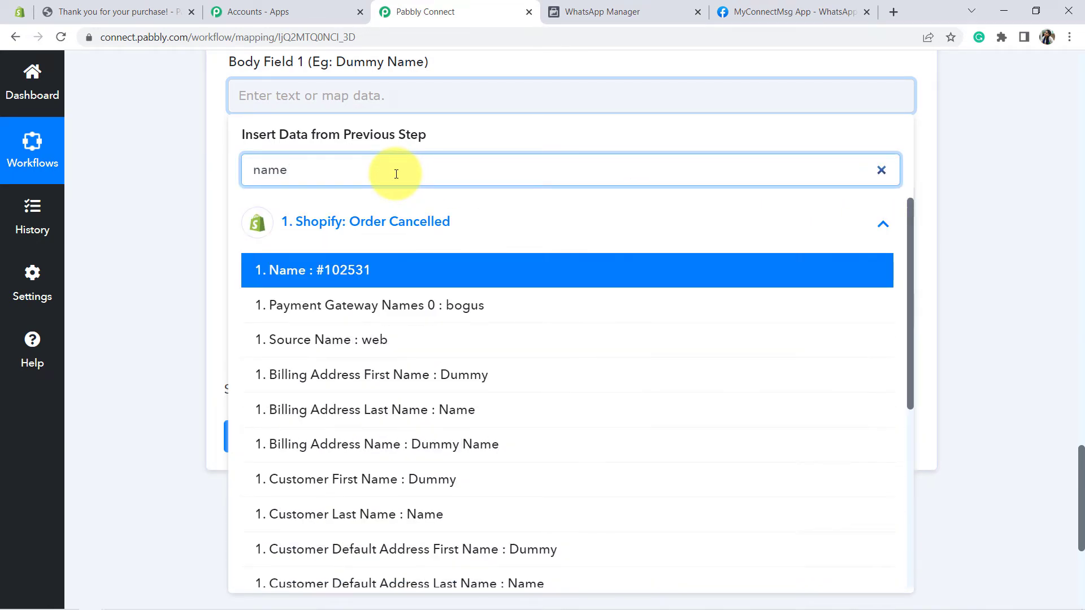
{"action": "left_click", "coordinate": [454, 455]}
{"action": "left_click", "coordinate": [111, 318]}
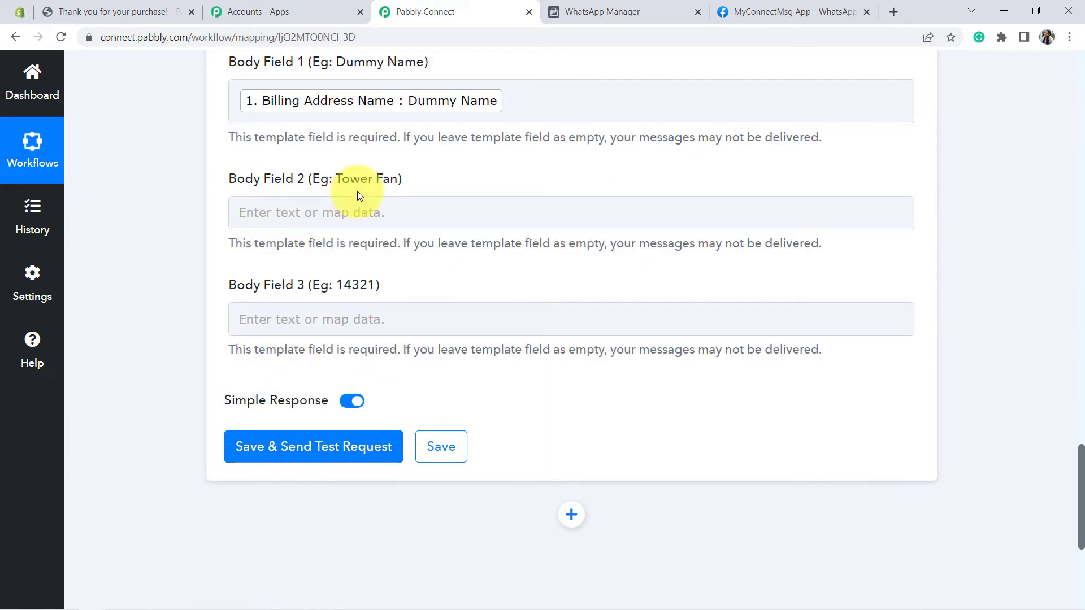
Map Body Field 2 to the Refund Line Item Name (Microphone)
{"action": "left_click", "coordinate": [286, 213]}
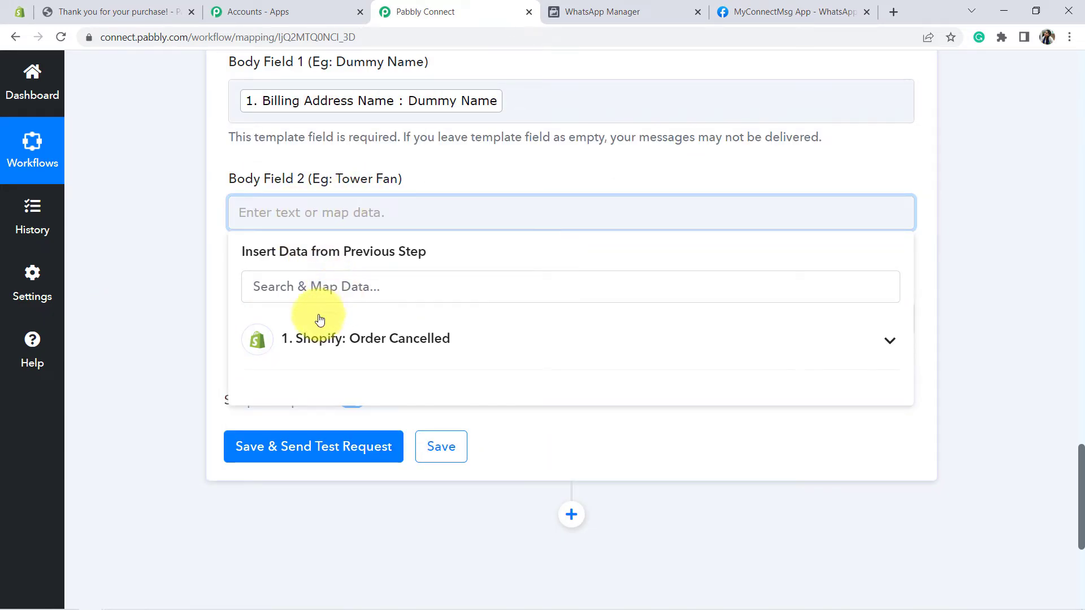
{"action": "left_click", "coordinate": [280, 288]}
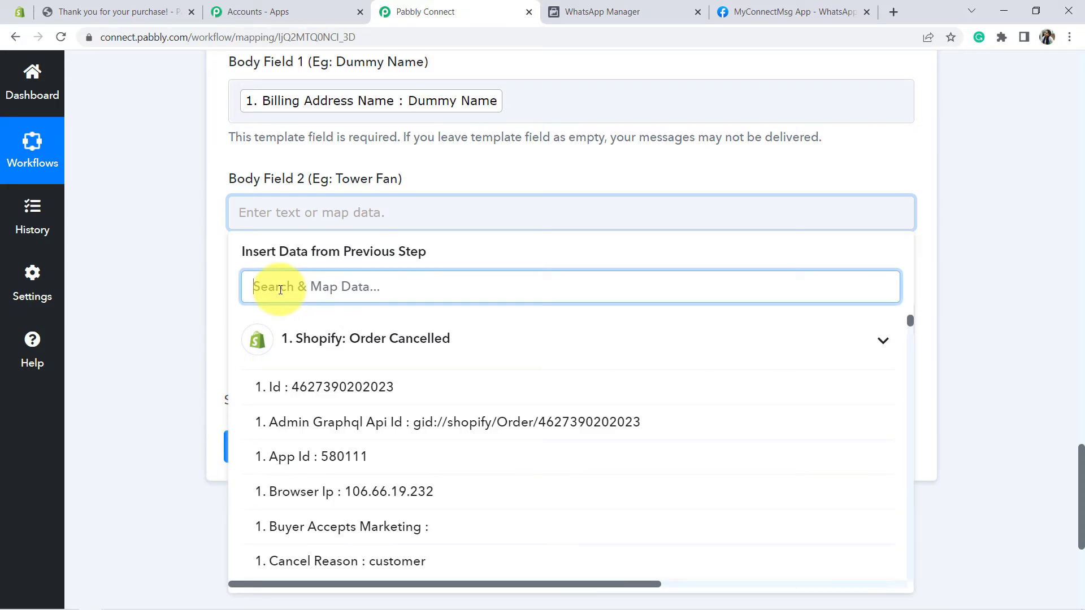
{"action": "type", "text": "name"}
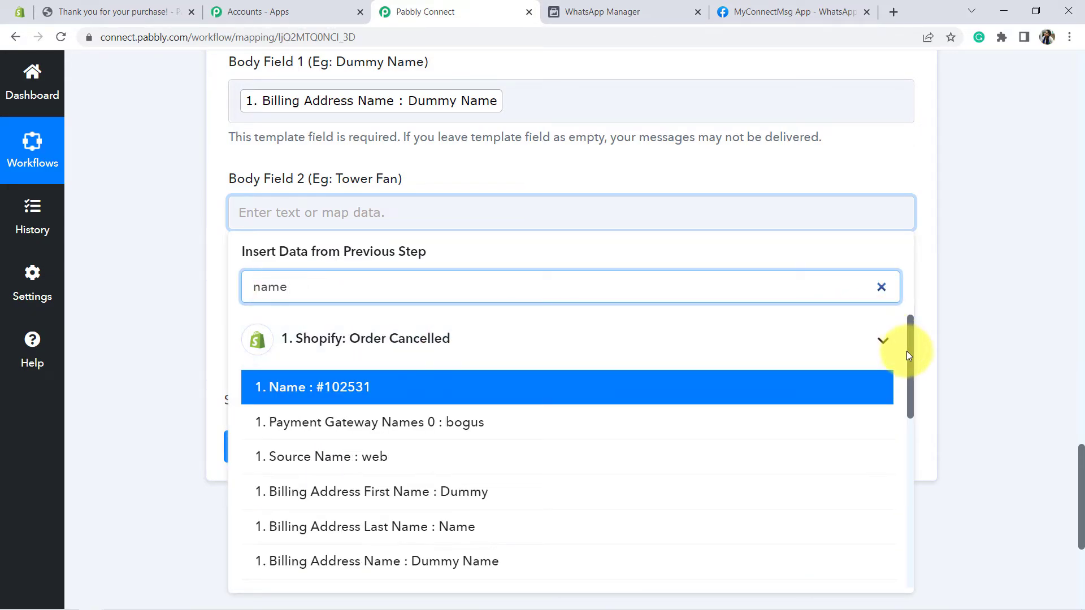
{"action": "left_click_drag", "start_coordinate": [910, 354], "coordinate": [913, 486]}
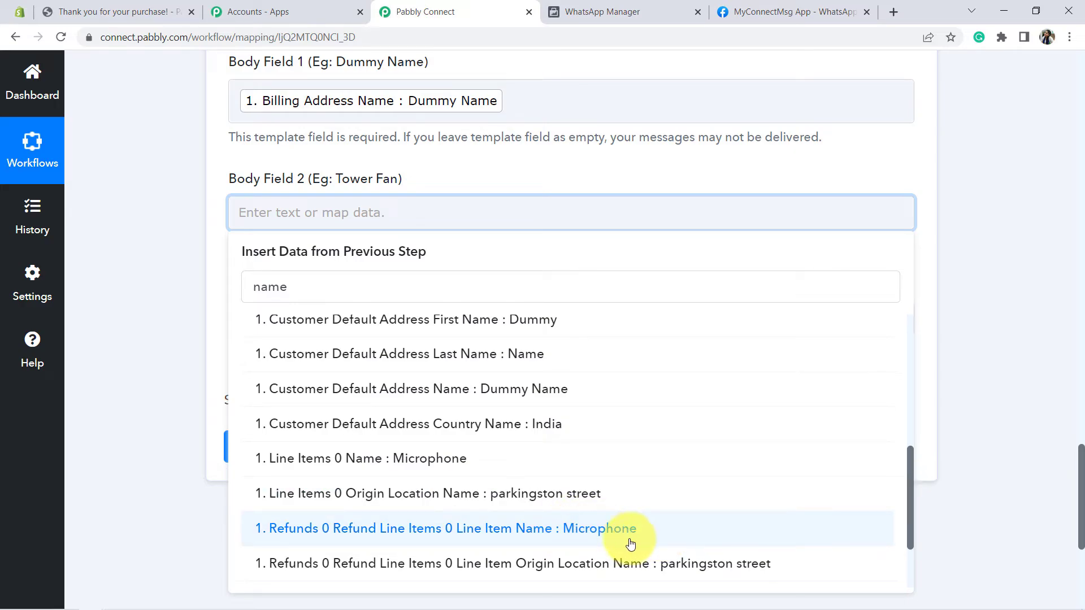
{"action": "left_click", "coordinate": [606, 528]}
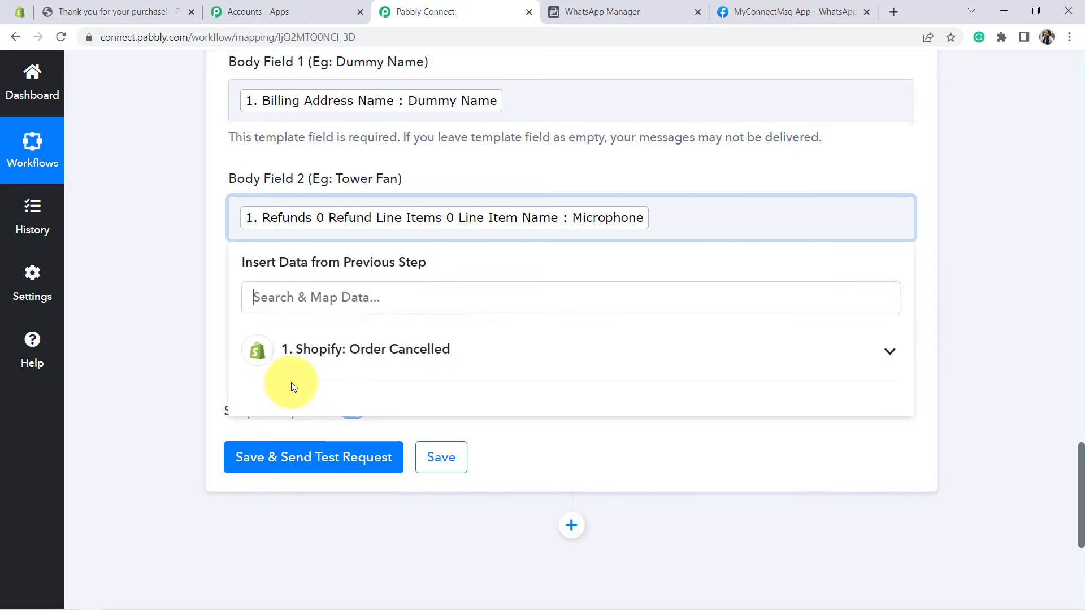
{"action": "left_click", "coordinate": [123, 301]}
Map Body Field 3 to the order Id
{"action": "left_click", "coordinate": [238, 331]}
{"action": "left_click_drag", "start_coordinate": [381, 295], "coordinate": [160, 307]}
{"action": "left_click", "coordinate": [160, 307]}
{"action": "left_click", "coordinate": [312, 329]}
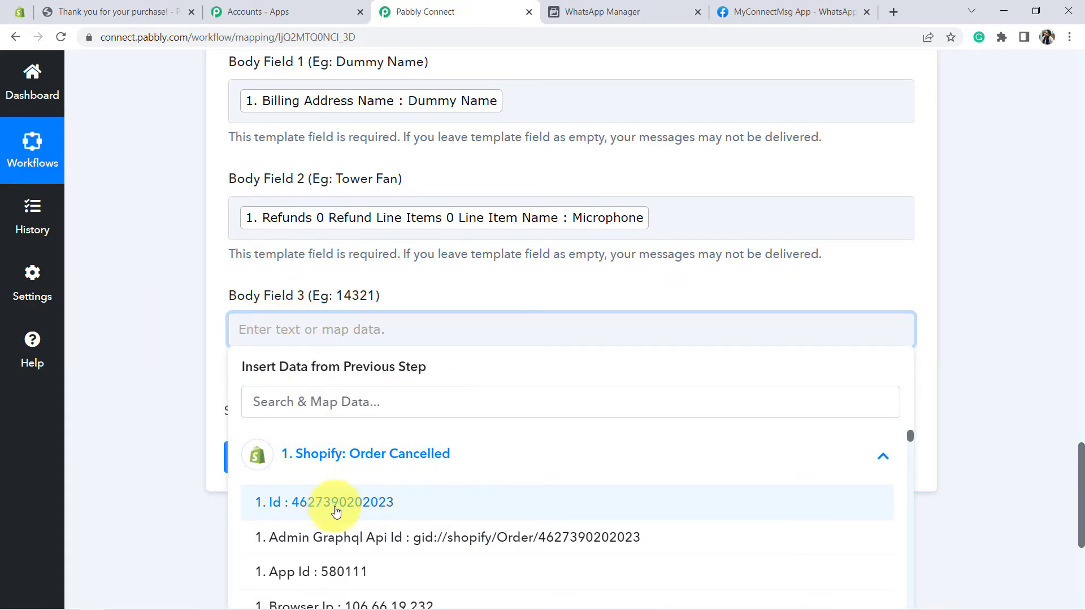
{"action": "left_click", "coordinate": [336, 511]}
{"action": "left_click", "coordinate": [114, 375]}
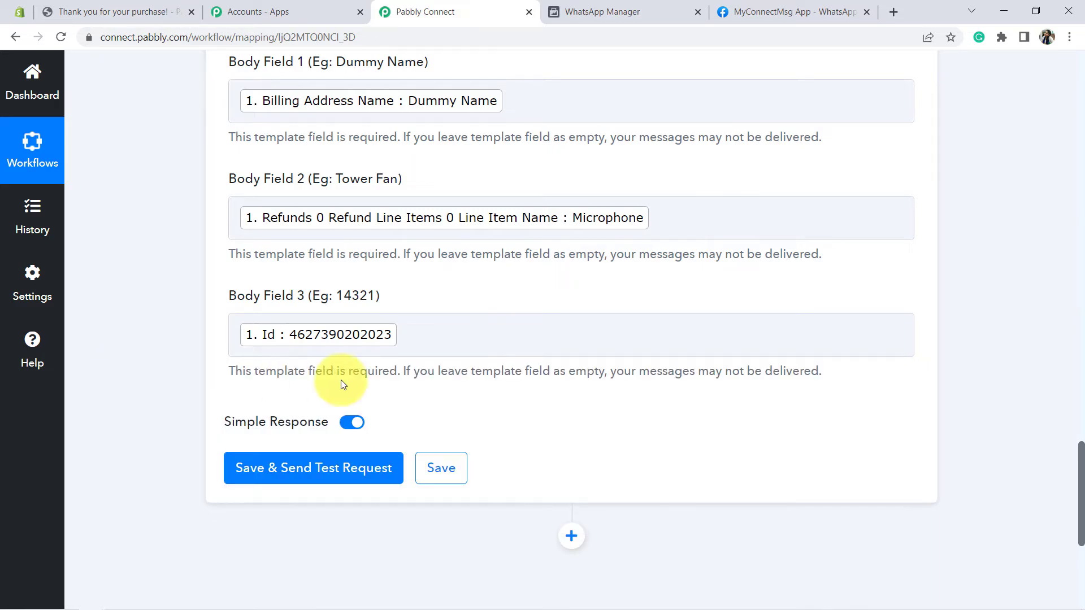
Review the Recipient Mobile Number hint requiring the country code, such as 91
{"action": "left_click_drag", "start_coordinate": [1080, 461], "coordinate": [1068, 424]}
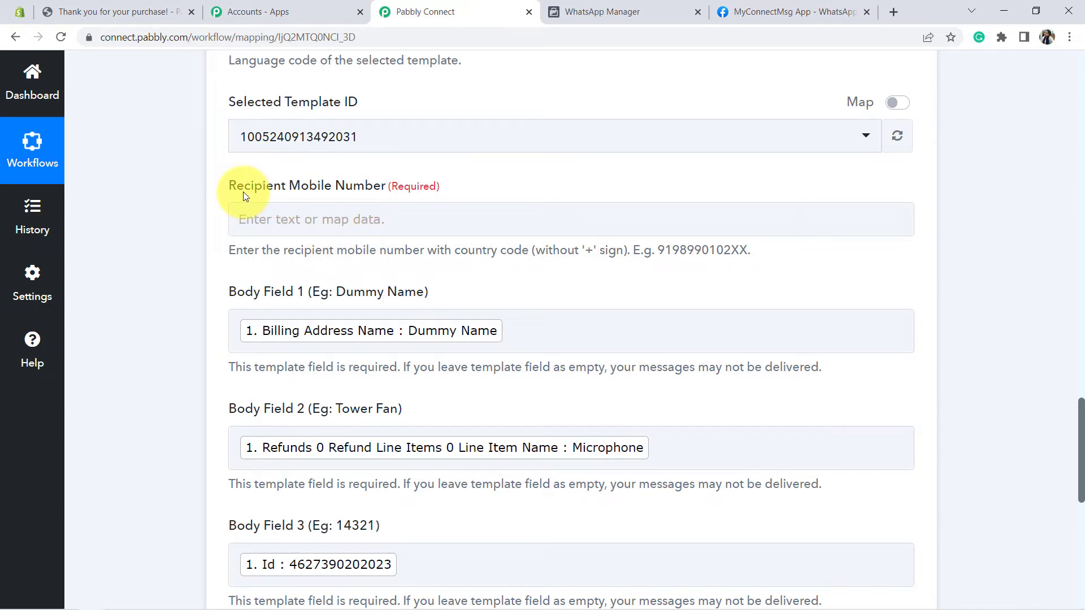
{"action": "left_click_drag", "start_coordinate": [243, 191], "coordinate": [357, 192]}
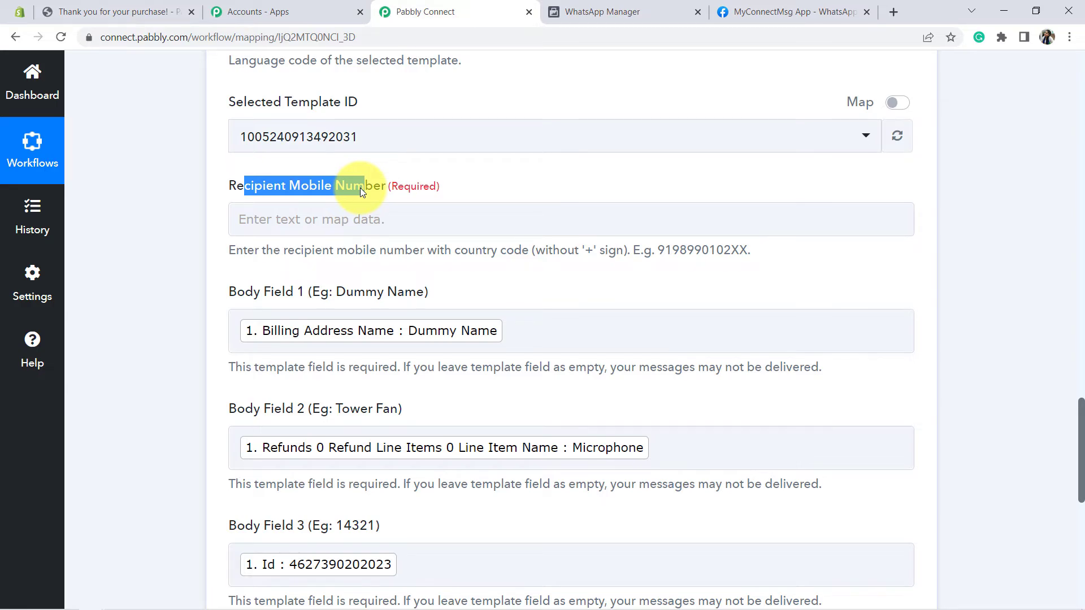
{"action": "left_click", "coordinate": [435, 253]}
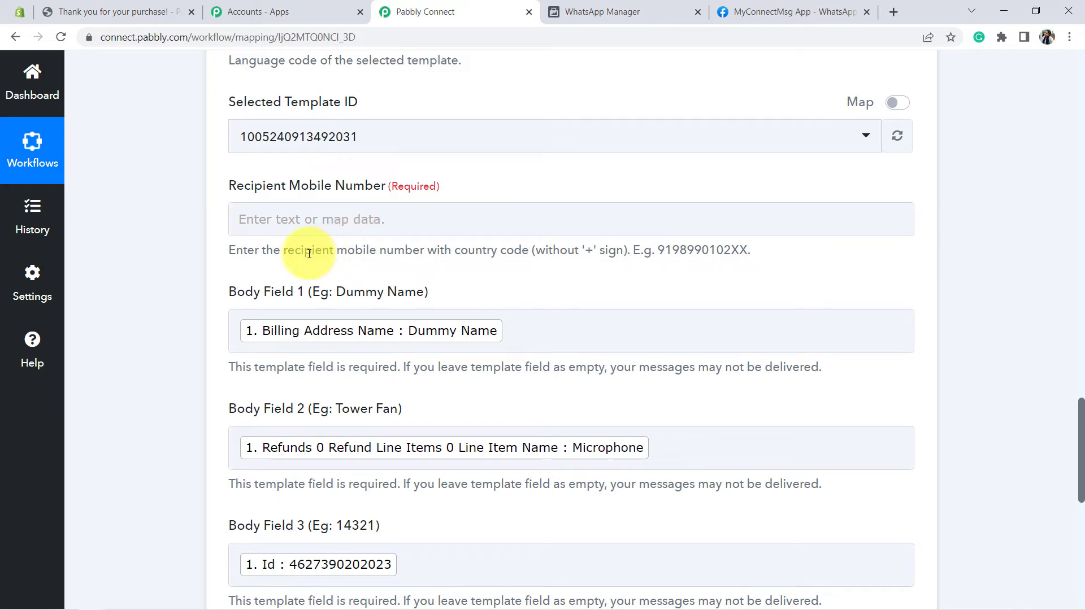
{"action": "left_click_drag", "start_coordinate": [307, 253], "coordinate": [737, 249]}
{"action": "left_click", "coordinate": [738, 249]}
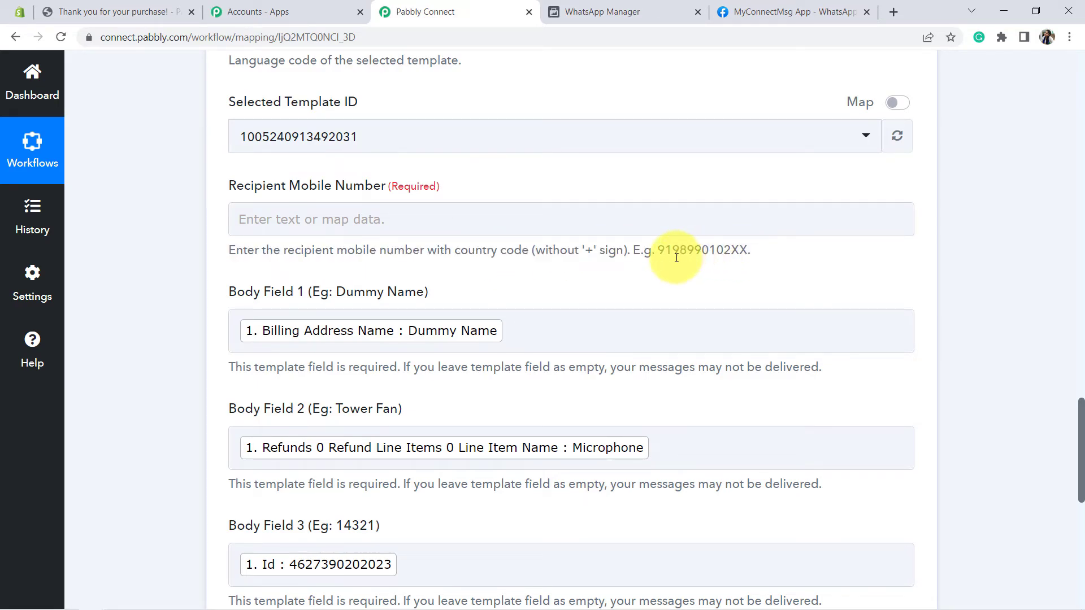
{"action": "left_click_drag", "start_coordinate": [658, 250], "coordinate": [752, 255]}
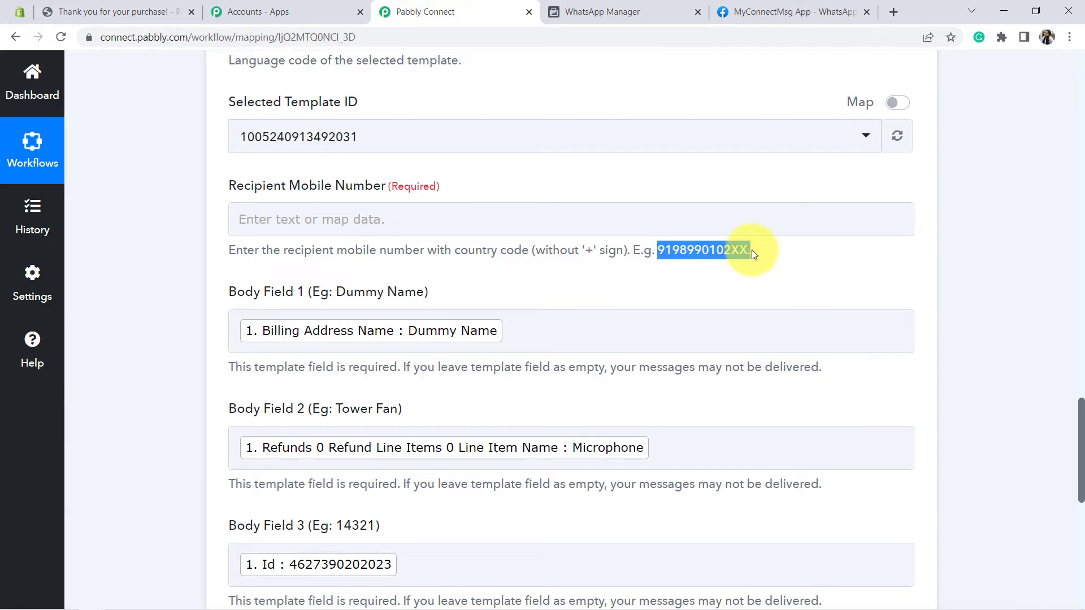
{"action": "left_click", "coordinate": [660, 250]}
{"action": "left_click_drag", "start_coordinate": [658, 251], "coordinate": [671, 251]}
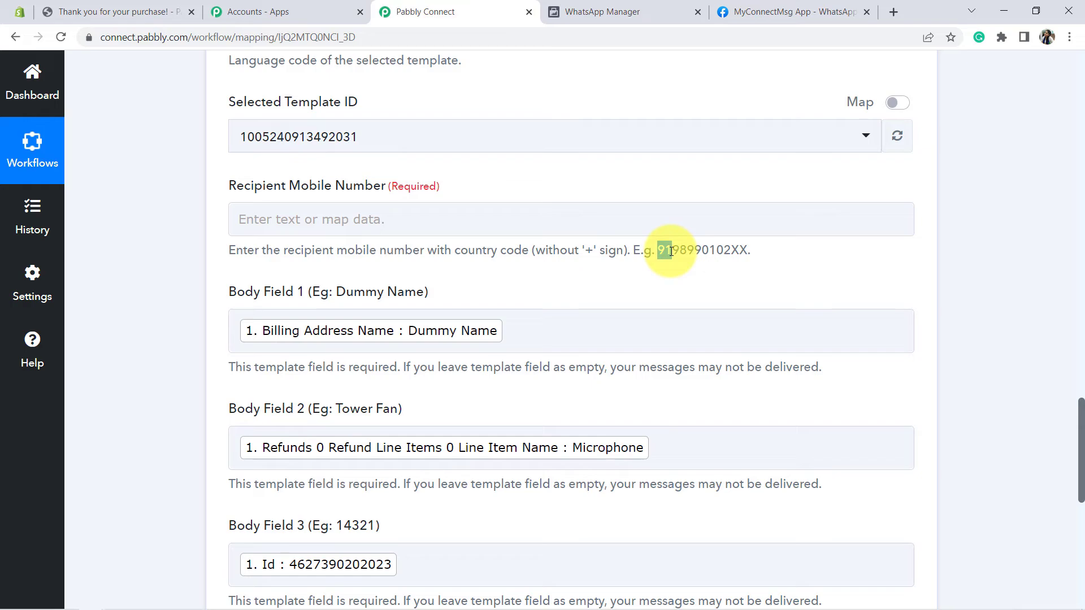
{"action": "left_click_drag", "start_coordinate": [671, 251], "coordinate": [682, 250]}
{"action": "triple_click", "coordinate": [685, 251]}
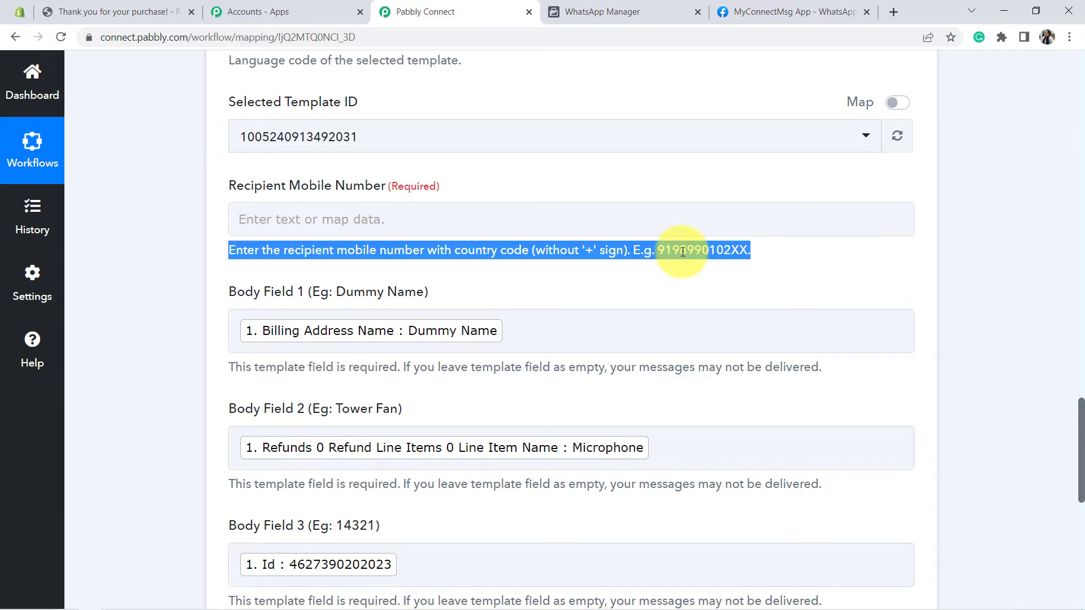
Map Recipient Mobile Number to the Shopify Billing Address Phone
{"action": "left_click", "coordinate": [396, 219]}
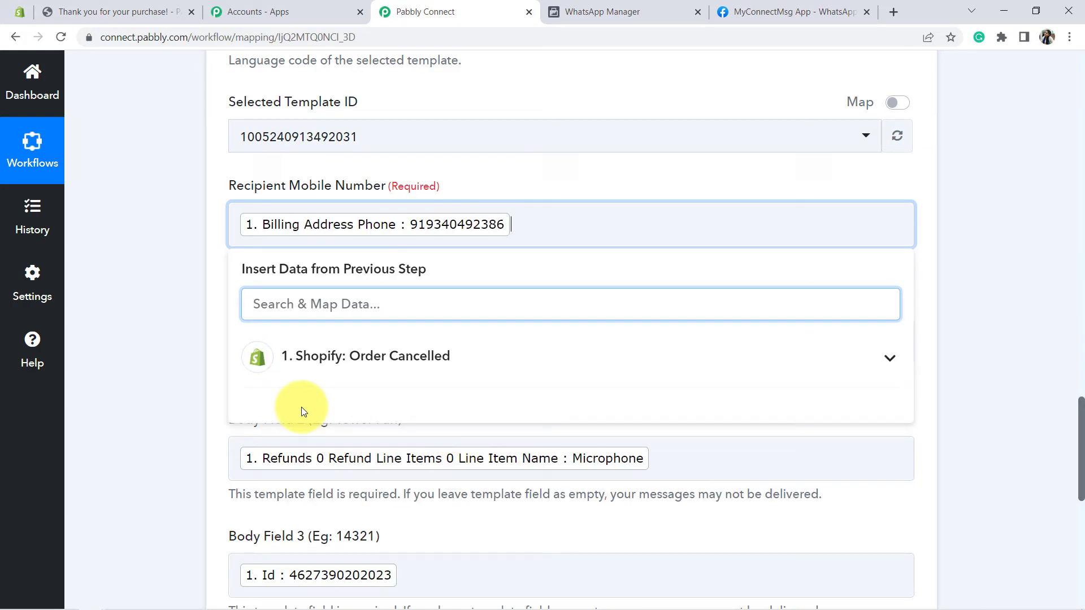
{"action": "left_click", "coordinate": [130, 357]}
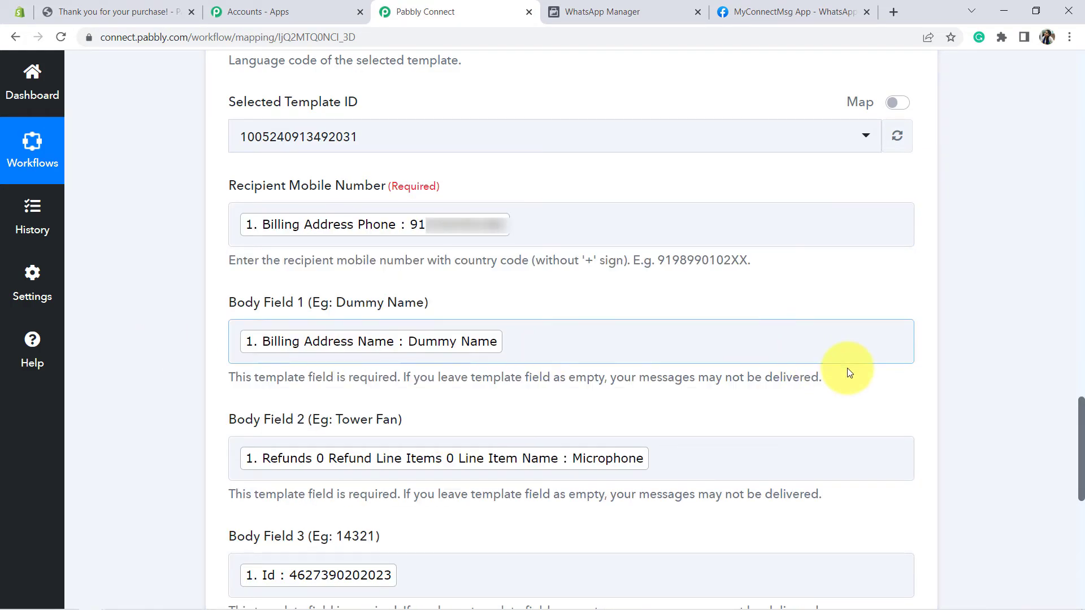
{"action": "left_click_drag", "start_coordinate": [1080, 429], "coordinate": [1081, 515]}
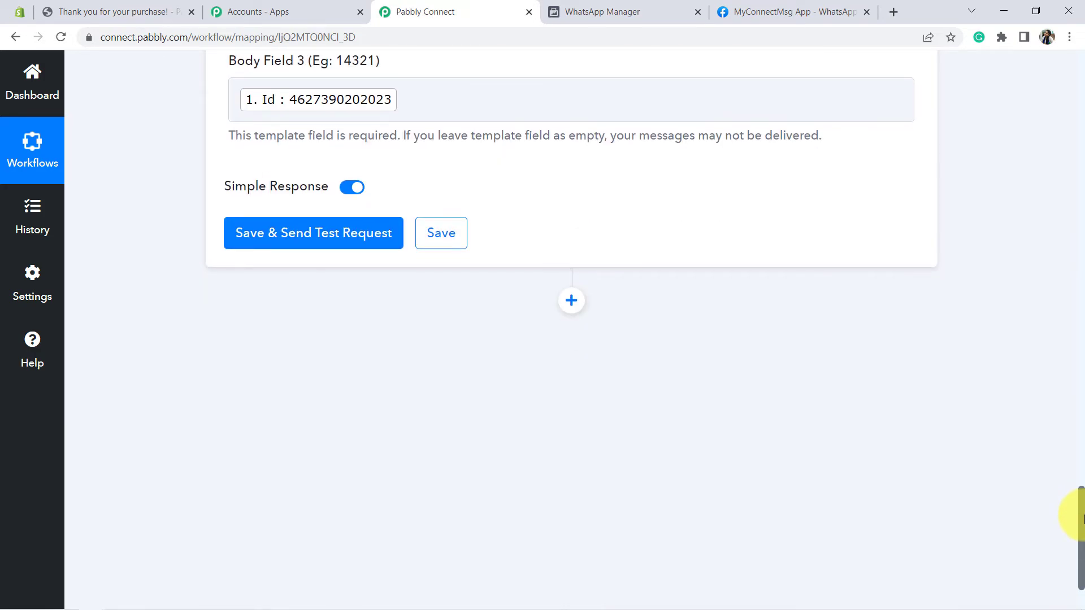
Save the WhatsApp template step and send a test request
{"action": "left_click", "coordinate": [331, 245]}
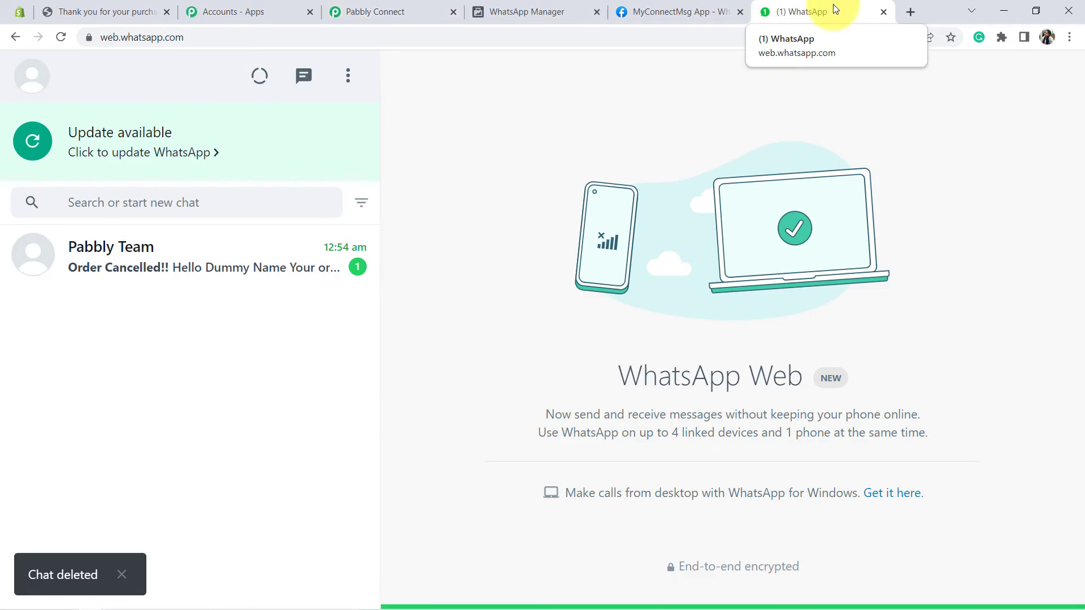
Check the Pabbly Team chat's Order Cancelled!! message for customer name, Microphone and order ID
{"action": "left_click_drag", "start_coordinate": [815, 5], "coordinate": [558, 20]}
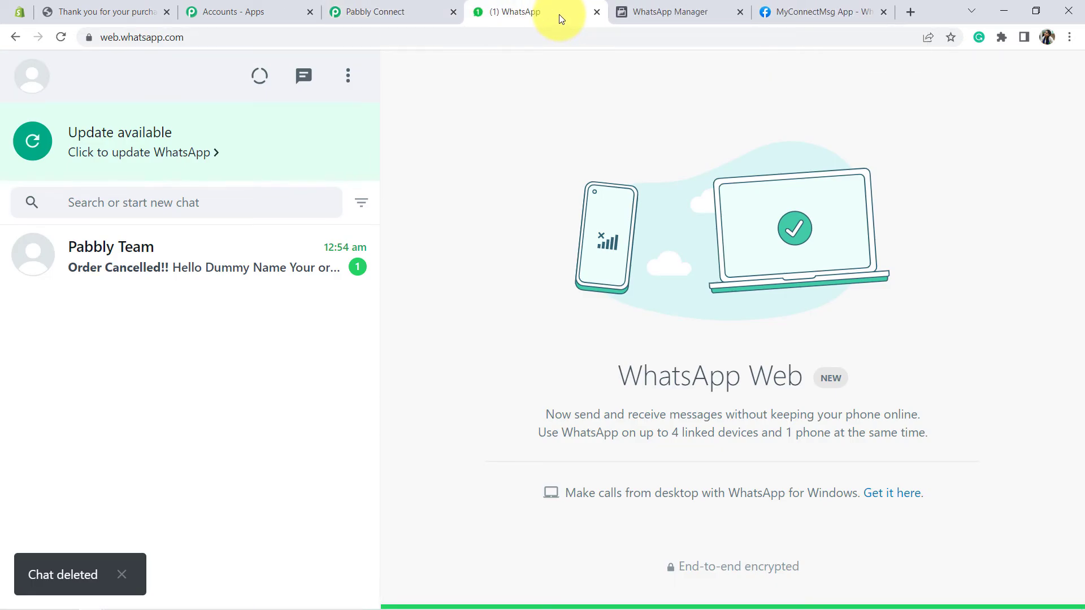
{"action": "left_click", "coordinate": [171, 274]}
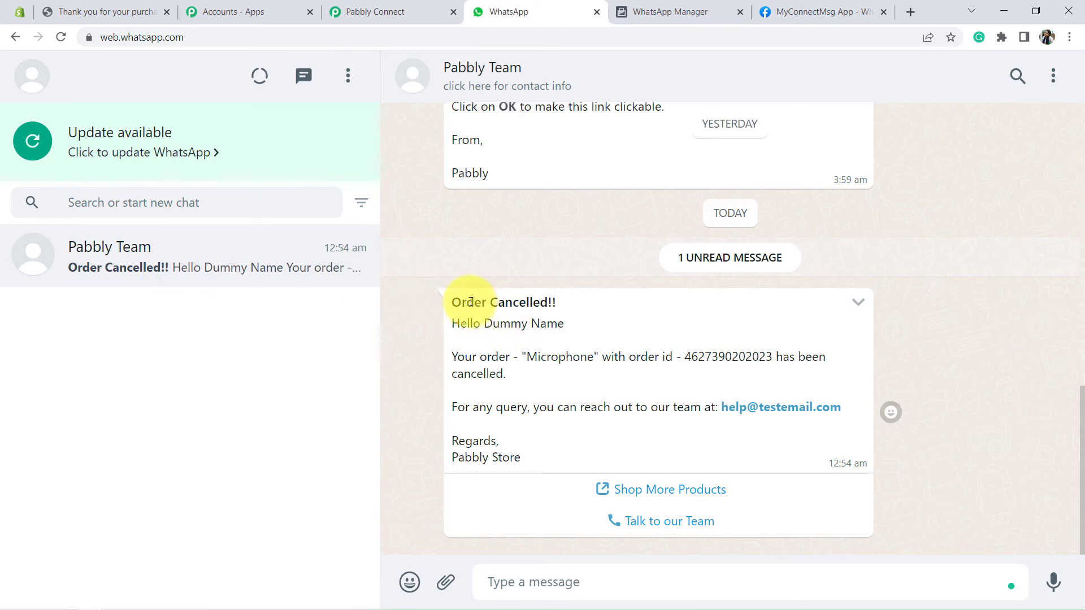
{"action": "left_click_drag", "start_coordinate": [467, 303], "coordinate": [557, 301]}
{"action": "left_click_drag", "start_coordinate": [493, 324], "coordinate": [571, 325]}
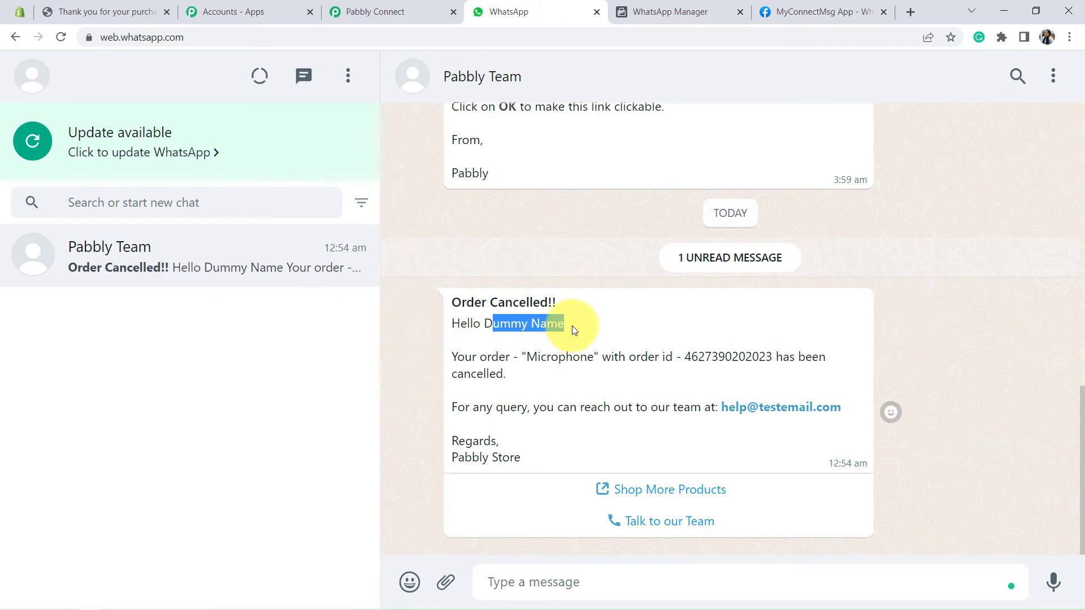
{"action": "double_click", "coordinate": [545, 360]}
{"action": "left_click_drag", "start_coordinate": [625, 362], "coordinate": [766, 361]}
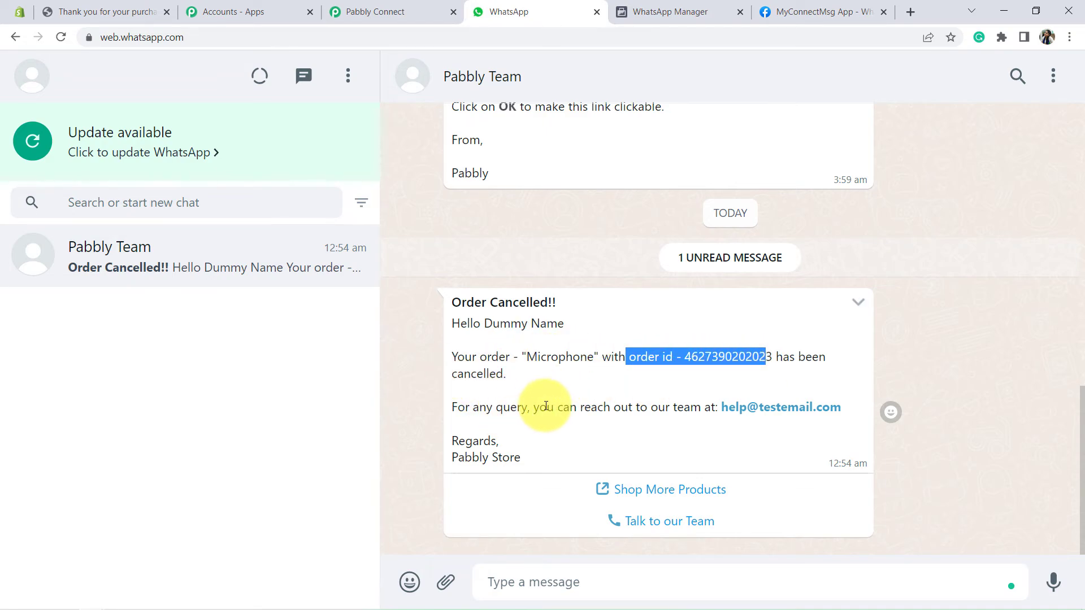
{"action": "left_click_drag", "start_coordinate": [550, 407], "coordinate": [714, 410]}
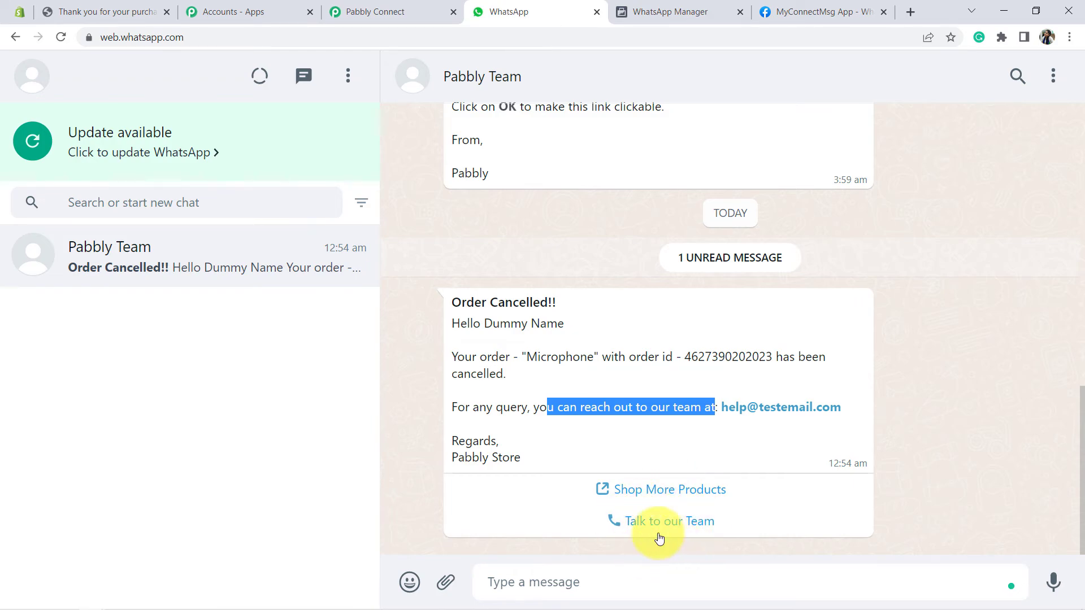
{"action": "left_click", "coordinate": [460, 300]}
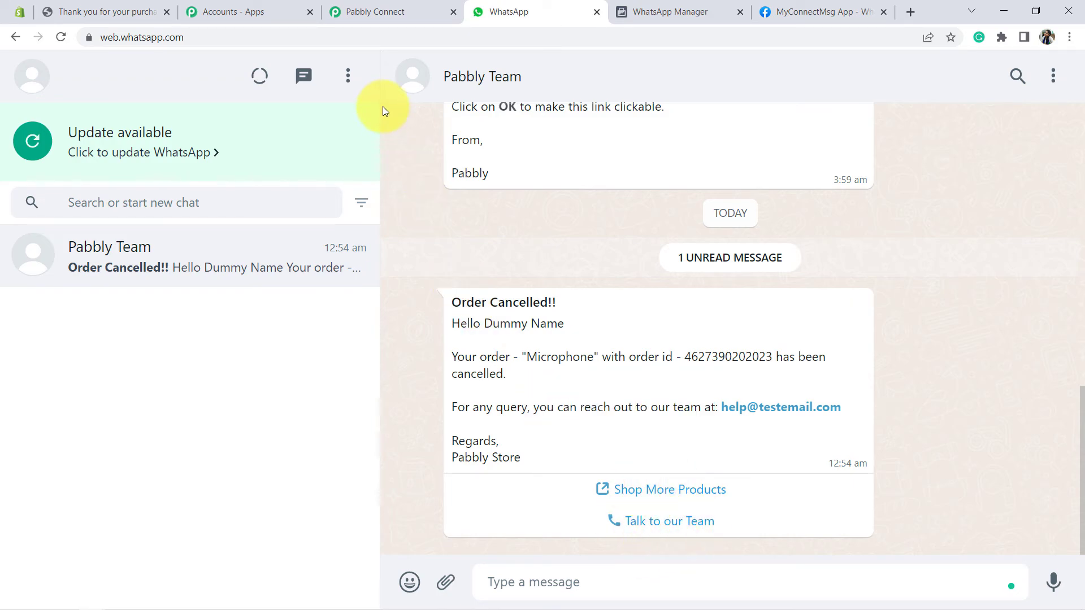
{"action": "left_click", "coordinate": [387, 5]}
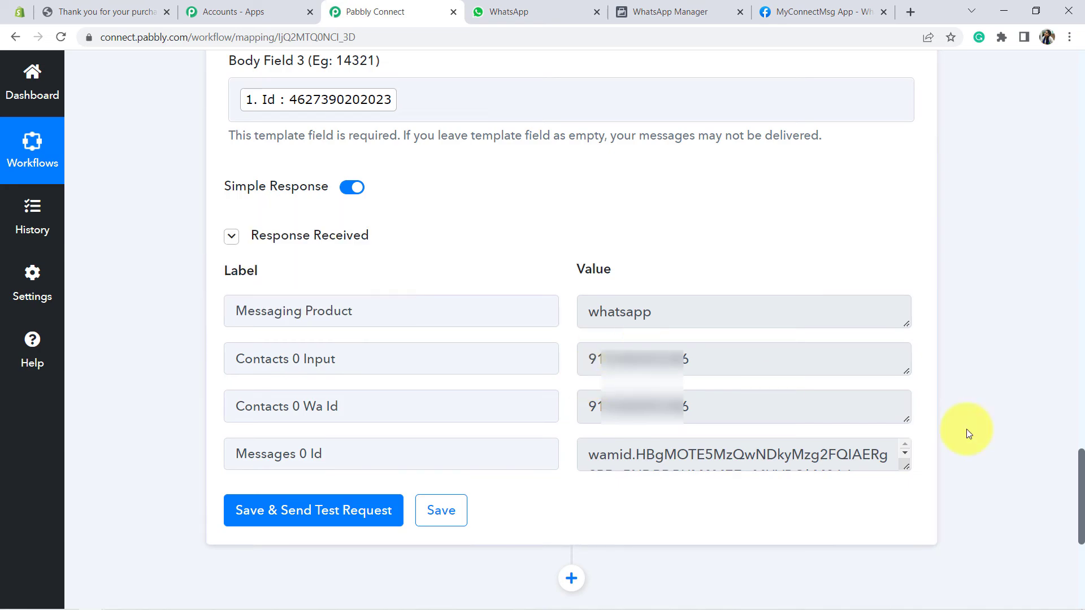
Collapse the WhatsApp Cloud API action and Shopify trigger steps
{"action": "left_click_drag", "start_coordinate": [1081, 507], "coordinate": [1079, 323]}
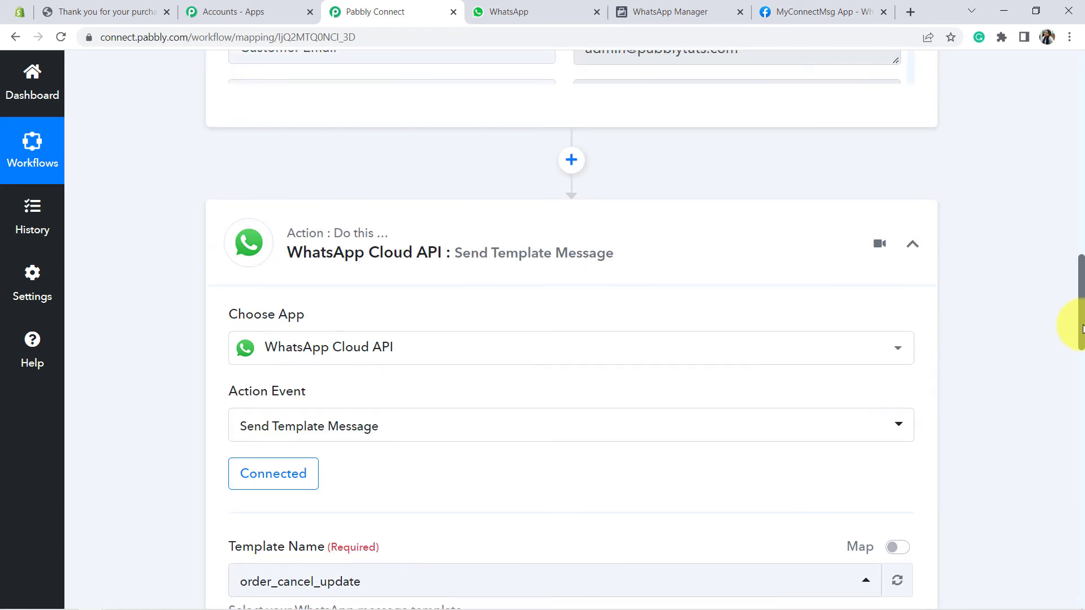
{"action": "left_click", "coordinate": [485, 232]}
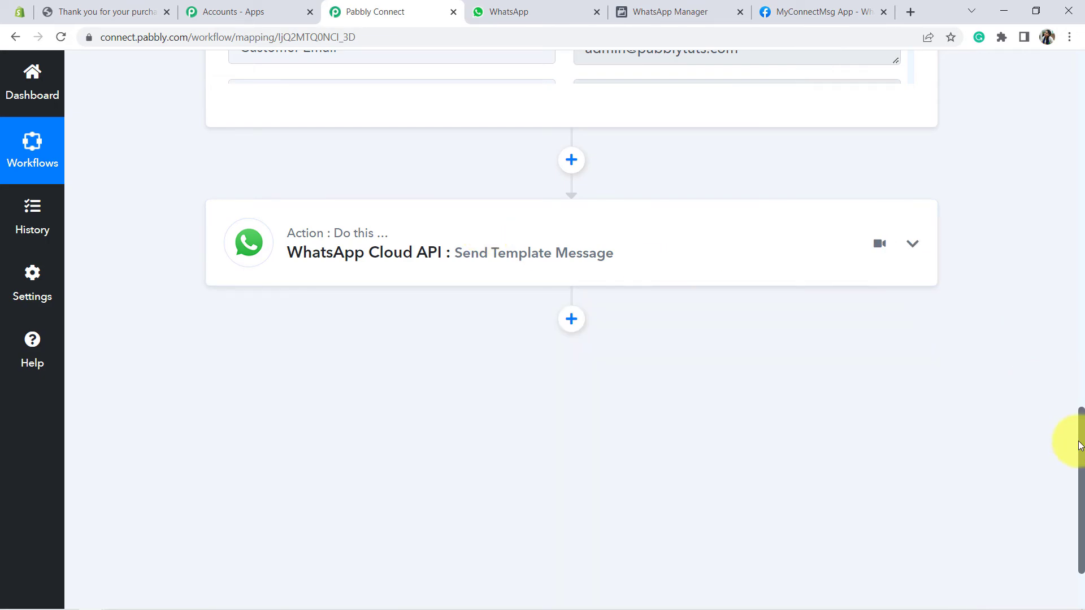
{"action": "left_click_drag", "start_coordinate": [1082, 479], "coordinate": [1080, 124]}
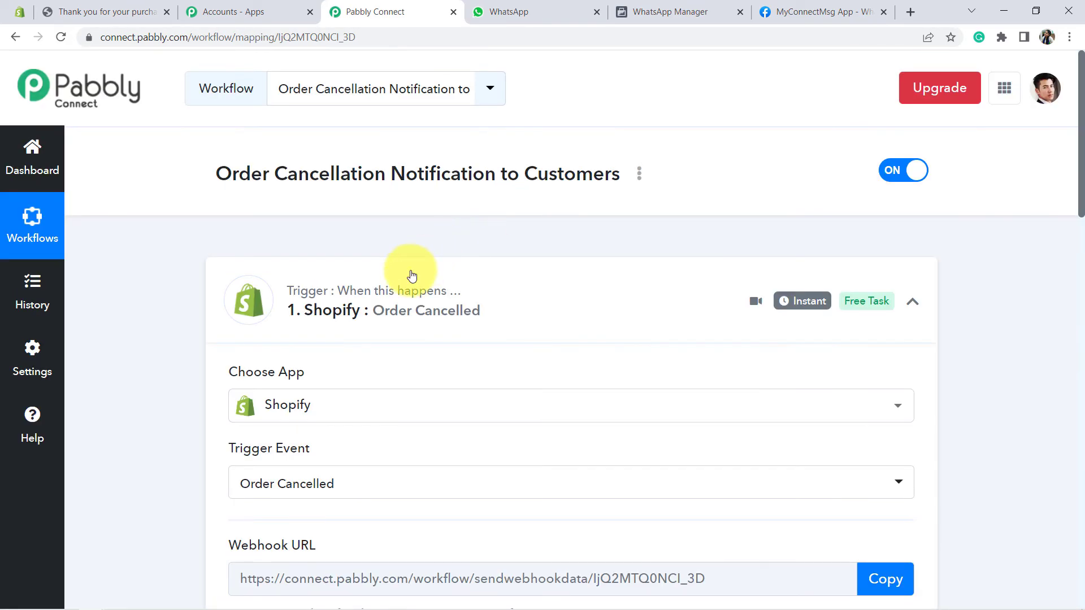
{"action": "left_click", "coordinate": [383, 305]}
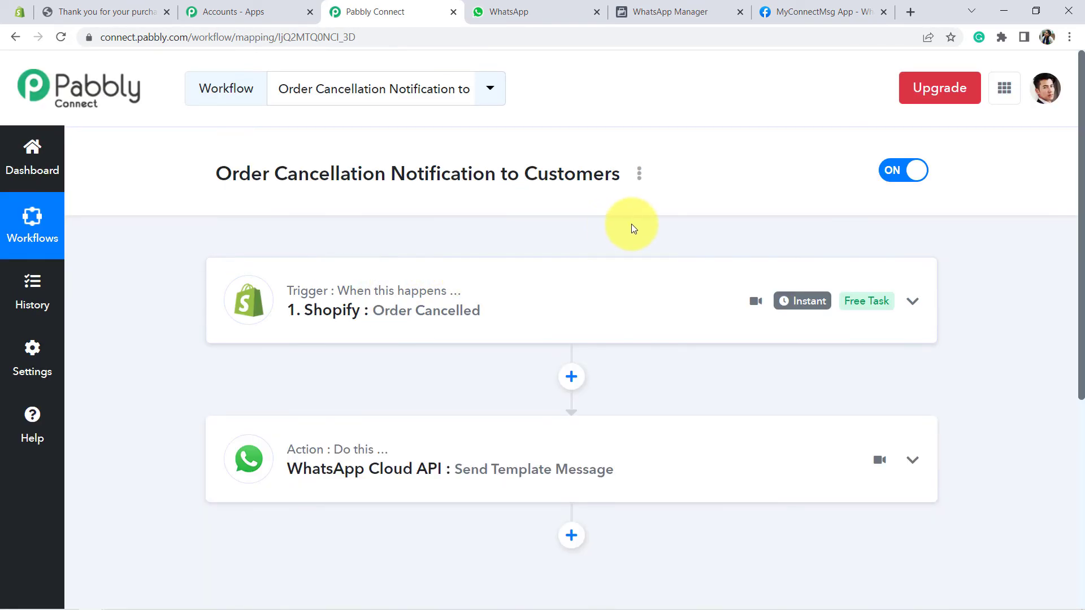
Generate the workflow's share link, select it, and close the dialog
{"action": "left_click", "coordinate": [640, 181]}
{"action": "left_click", "coordinate": [547, 262]}
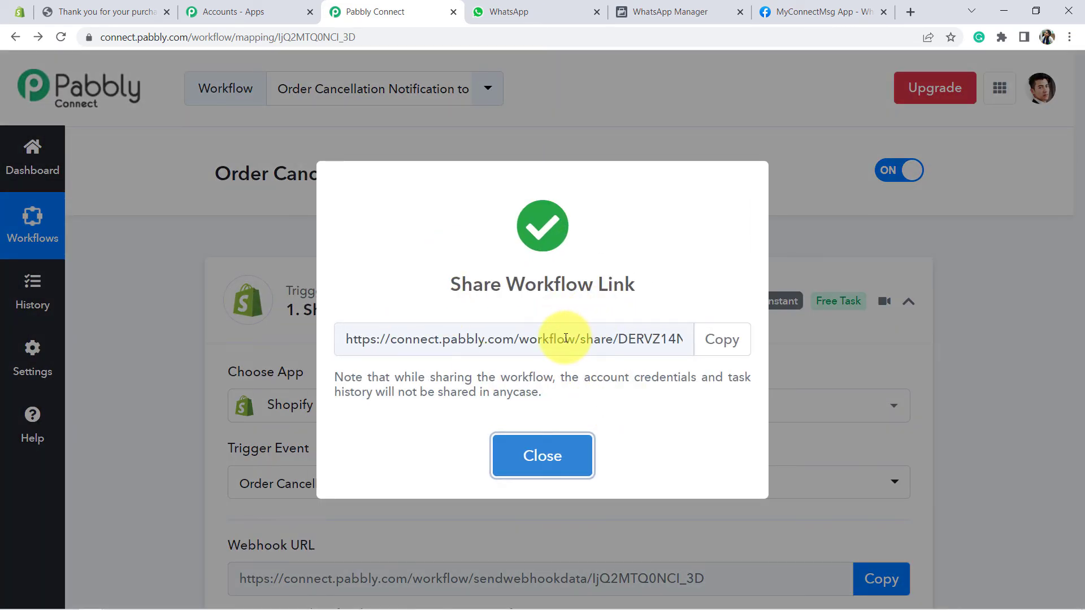
{"action": "left_click", "coordinate": [565, 338]}
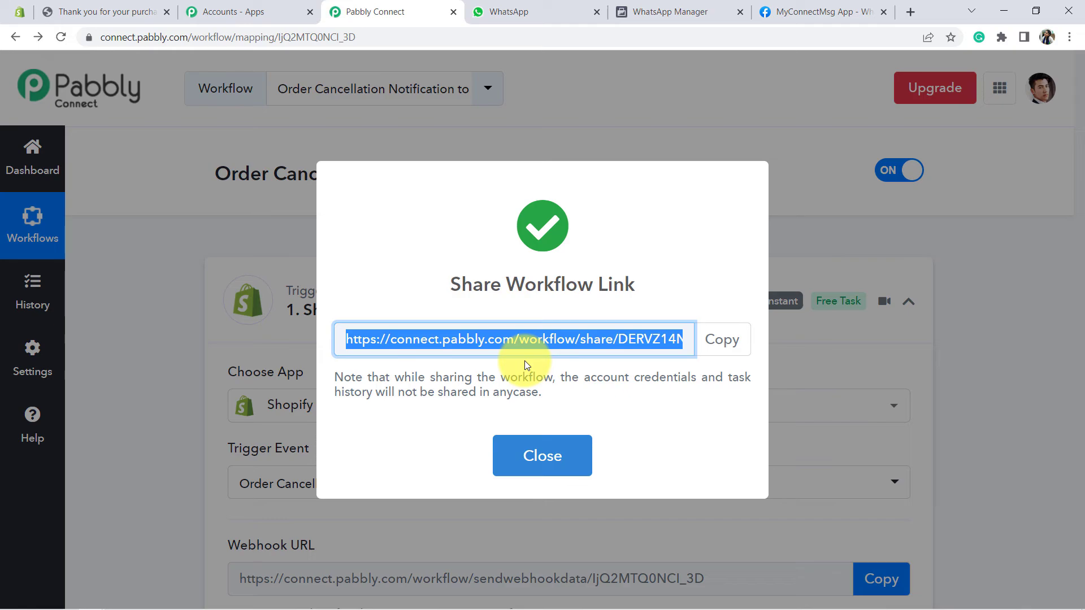
{"action": "left_click", "coordinate": [535, 459]}
{"action": "key", "text": "ctrl+Tab"}
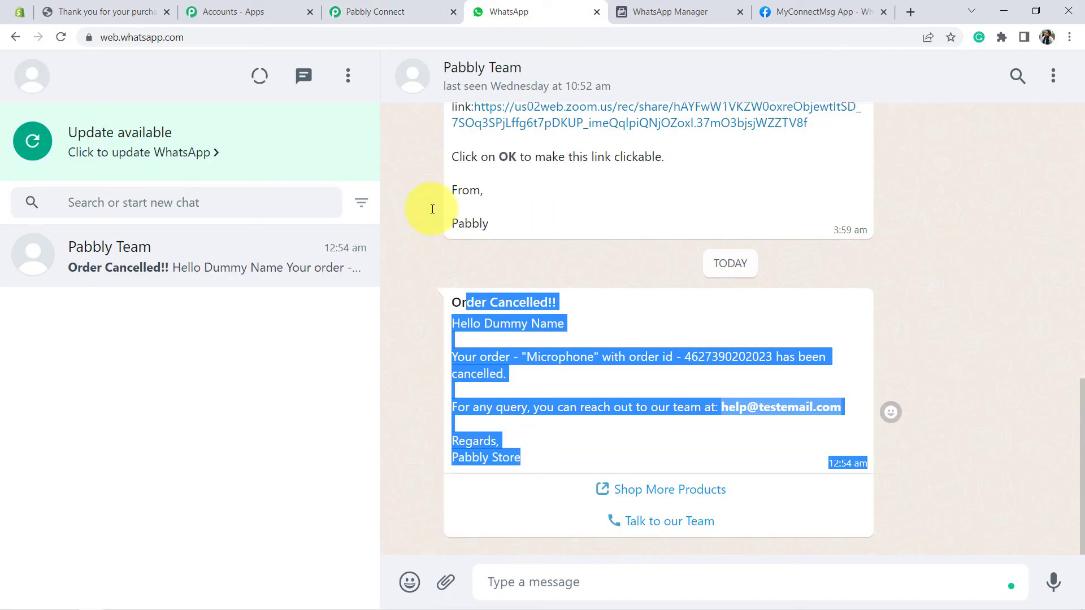
Close the Pabbly Connect and Accounts - Apps tabs, leaving WhatsApp Web's Order Cancelled!! message in view
{"action": "left_click", "coordinate": [398, 4]}
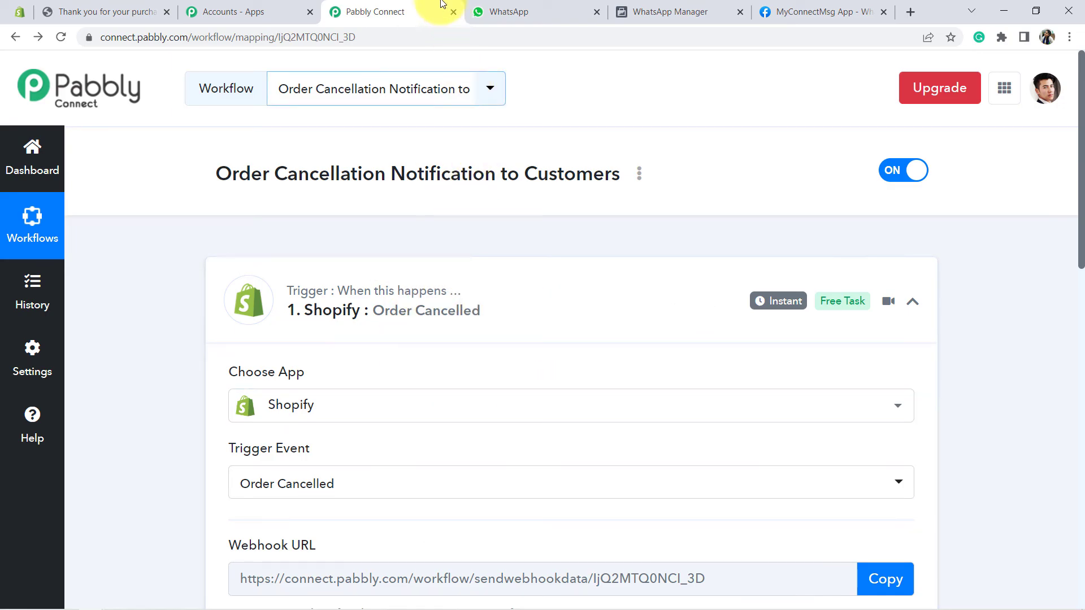
{"action": "left_click", "coordinate": [453, 12]}
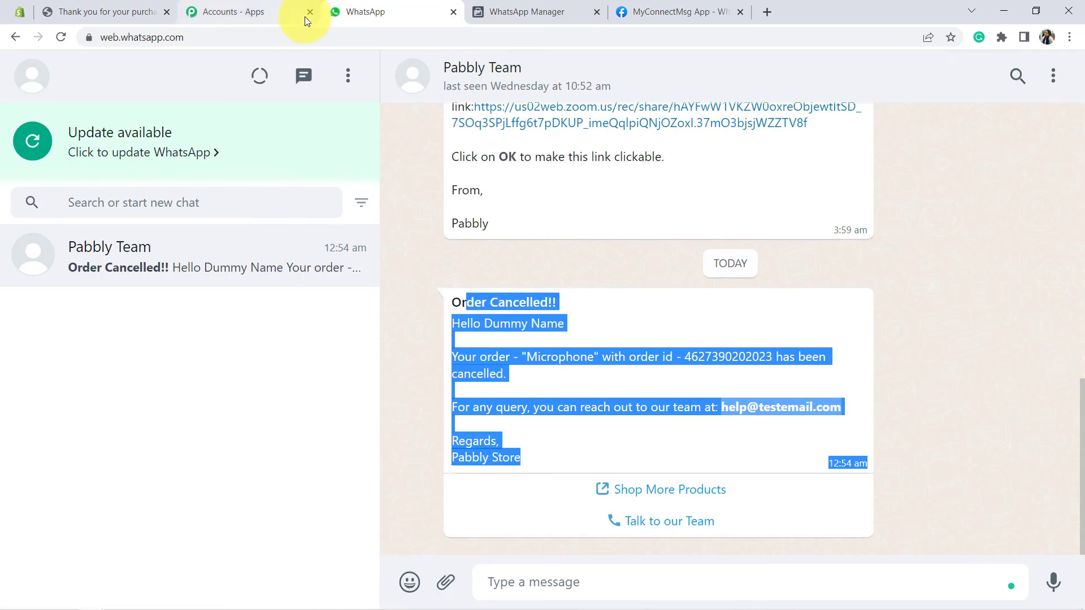
{"action": "left_click", "coordinate": [312, 14]}
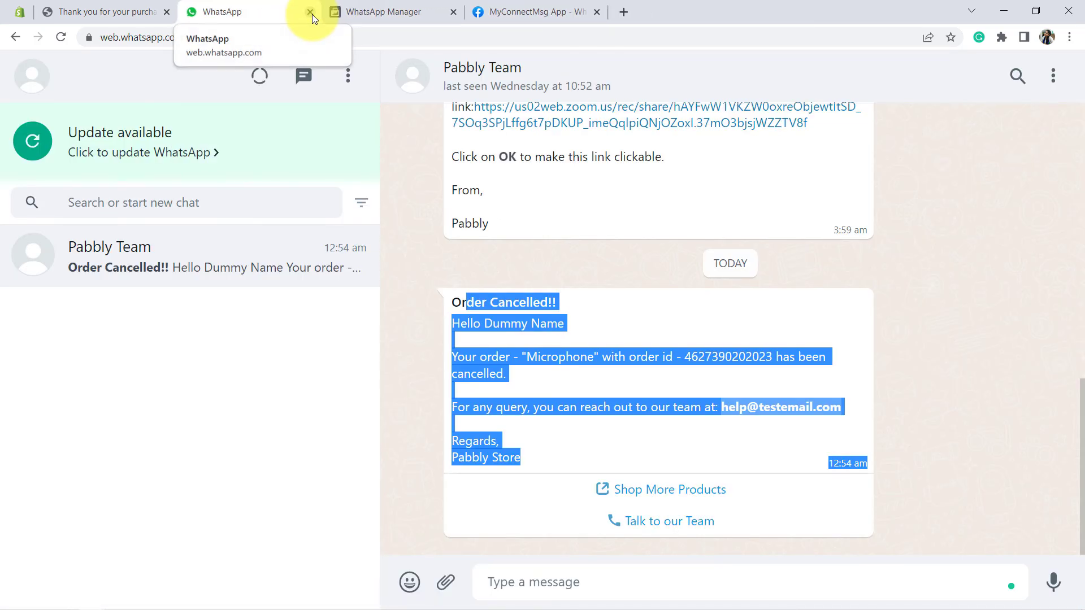
{"action": "left_click", "coordinate": [463, 314]}
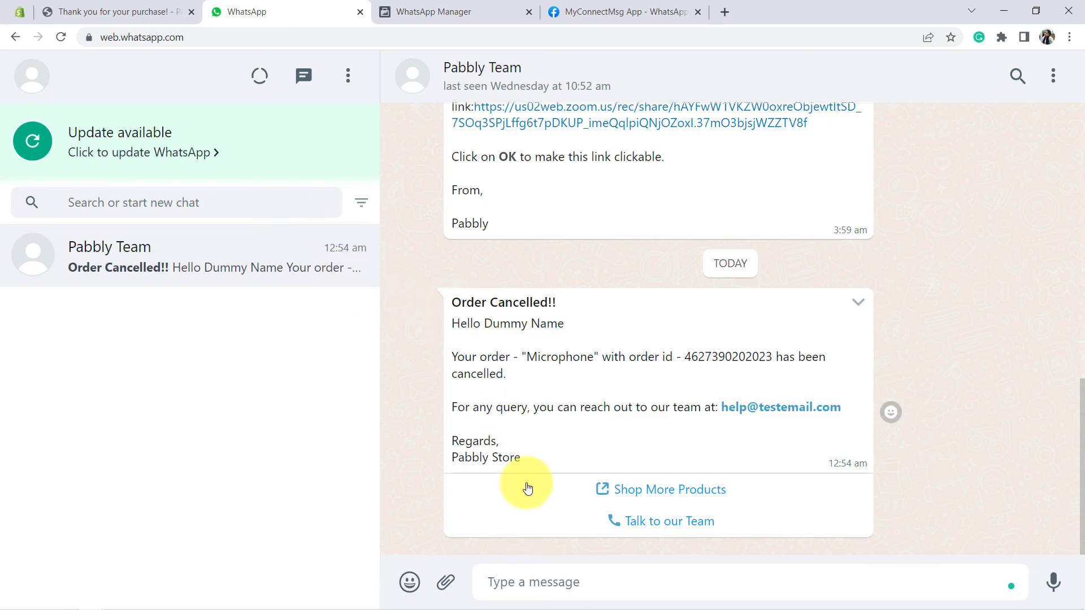